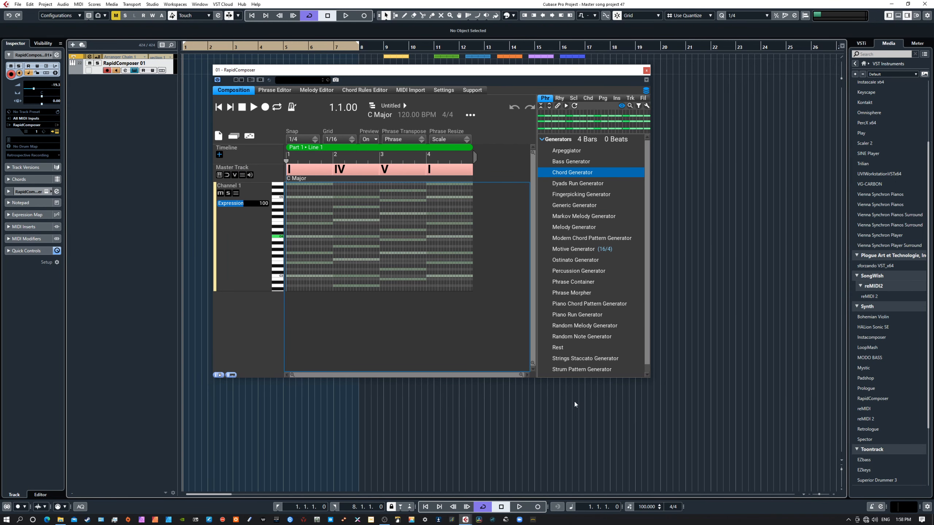
Enlarge the plug-in window and hide the host's media rack to make room for it
{"action": "left_click_drag", "start_coordinate": [649, 376], "coordinate": [838, 469]}
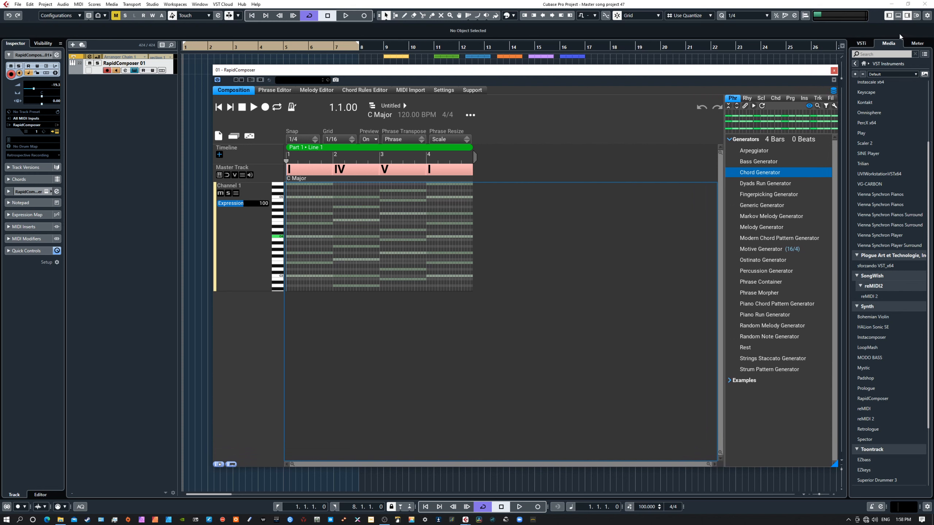
{"action": "left_click", "coordinate": [908, 16]}
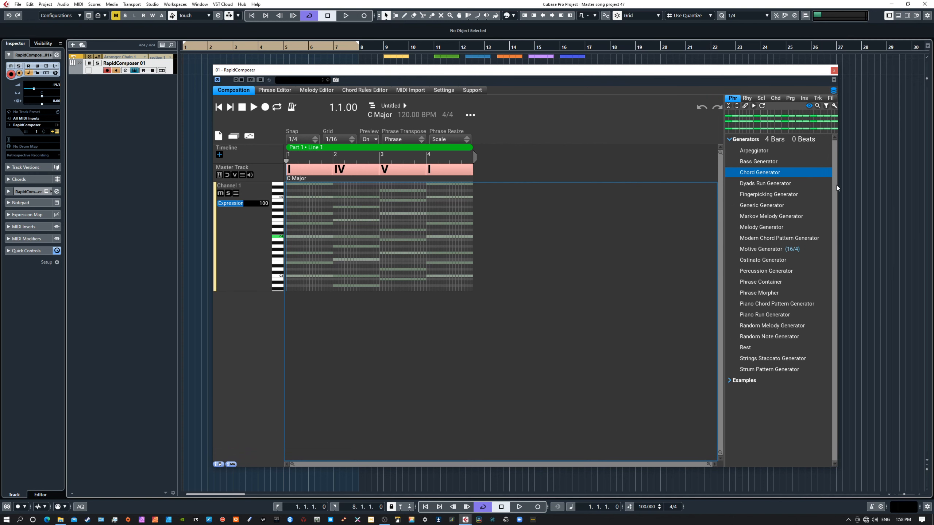
{"action": "left_click_drag", "start_coordinate": [835, 465], "coordinate": [883, 475]}
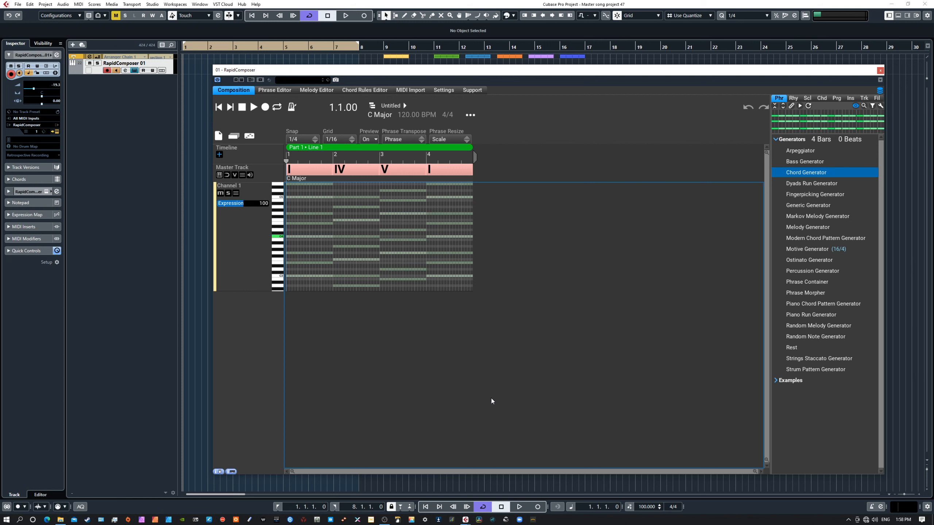
Try extending the composition past bar 10 and restore its four-bar length
{"action": "left_click_drag", "start_coordinate": [476, 158], "coordinate": [742, 157]}
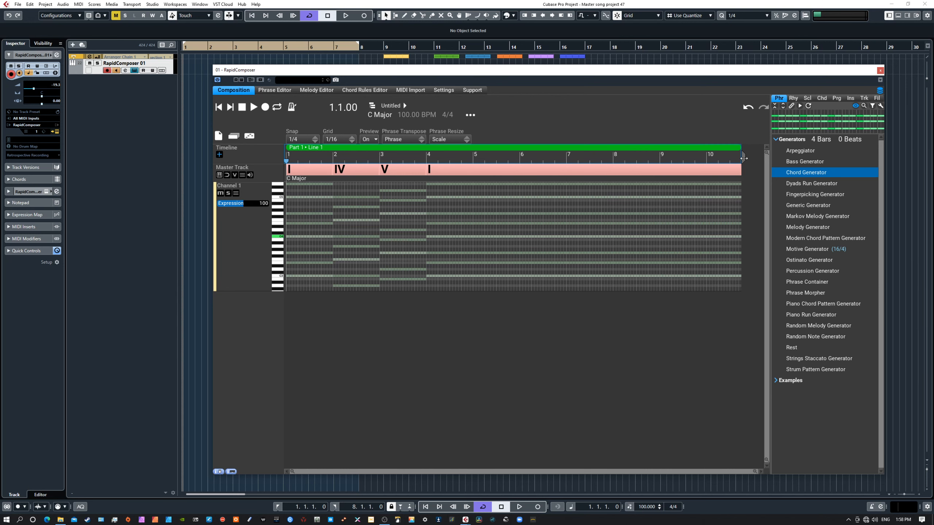
{"action": "left_click_drag", "start_coordinate": [742, 158], "coordinate": [474, 158]}
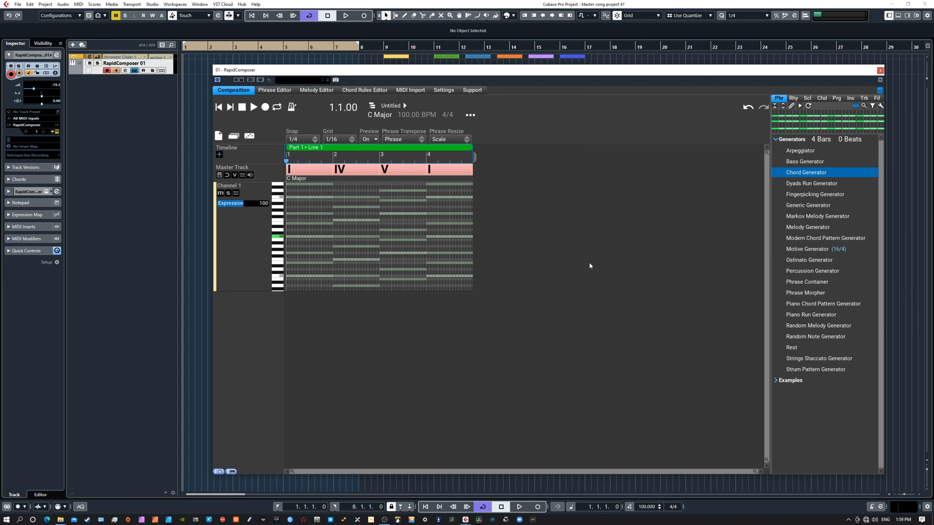
Fit the four bars to the width of the timeline and reduce the height of the Channel 1 track
{"action": "double_click", "coordinate": [425, 473]}
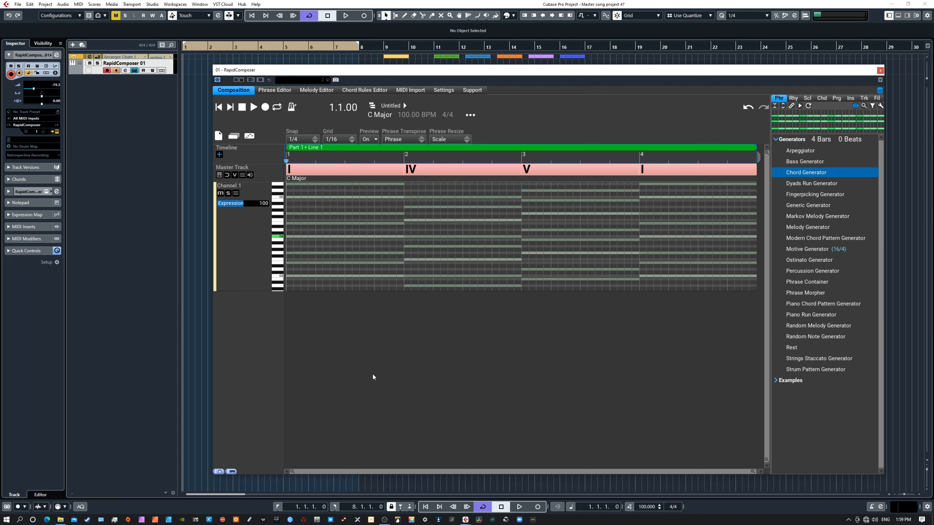
{"action": "left_click", "coordinate": [370, 364]}
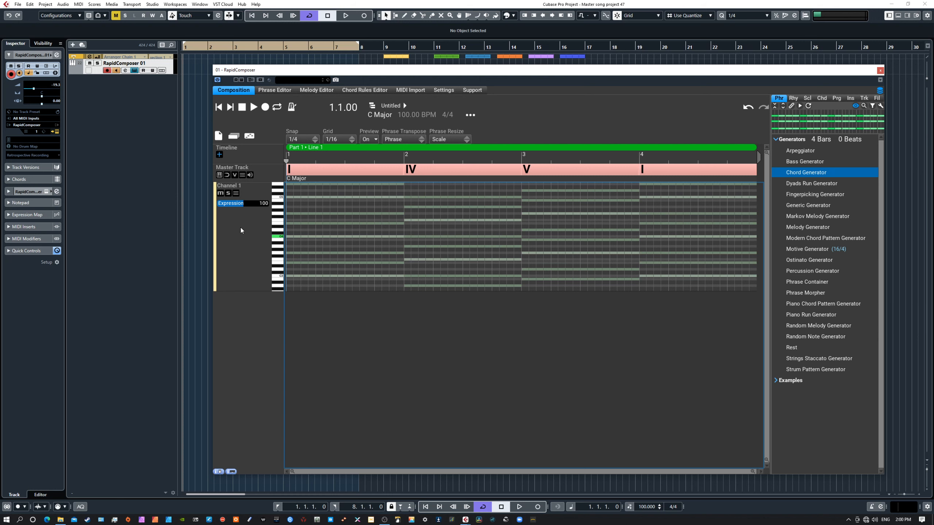
{"action": "left_click", "coordinate": [244, 253]}
{"action": "left_click_drag", "start_coordinate": [244, 290], "coordinate": [258, 211]}
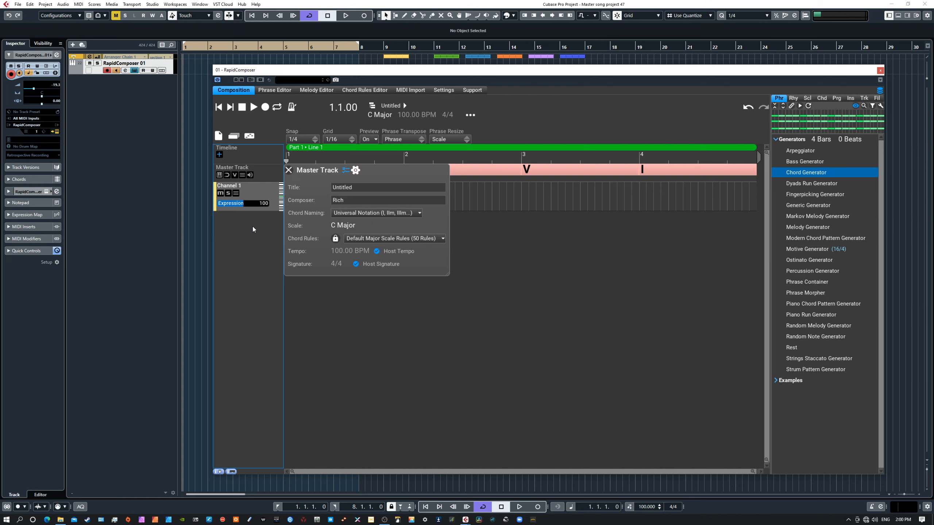
{"action": "left_click", "coordinate": [289, 170]}
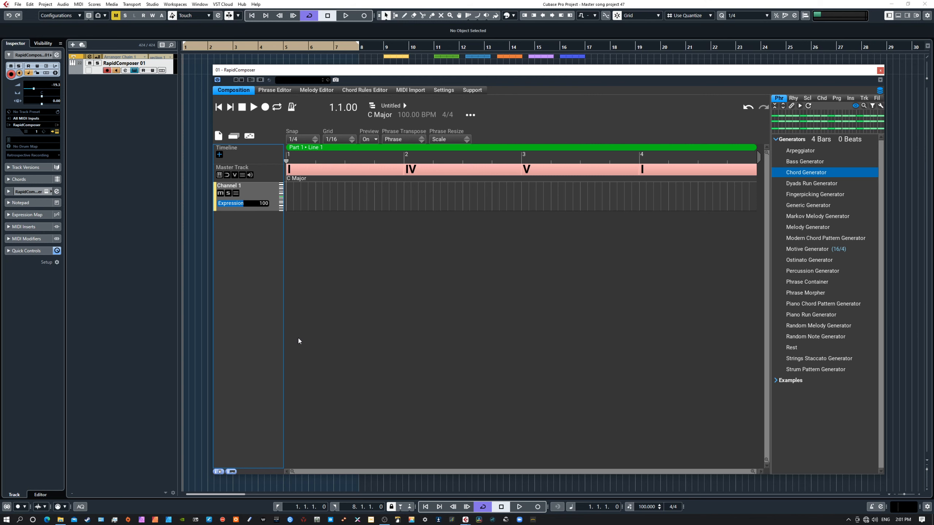
Set the master track's chord naming to Note Names (C, Dm, Em...)
{"action": "left_click", "coordinate": [264, 172]}
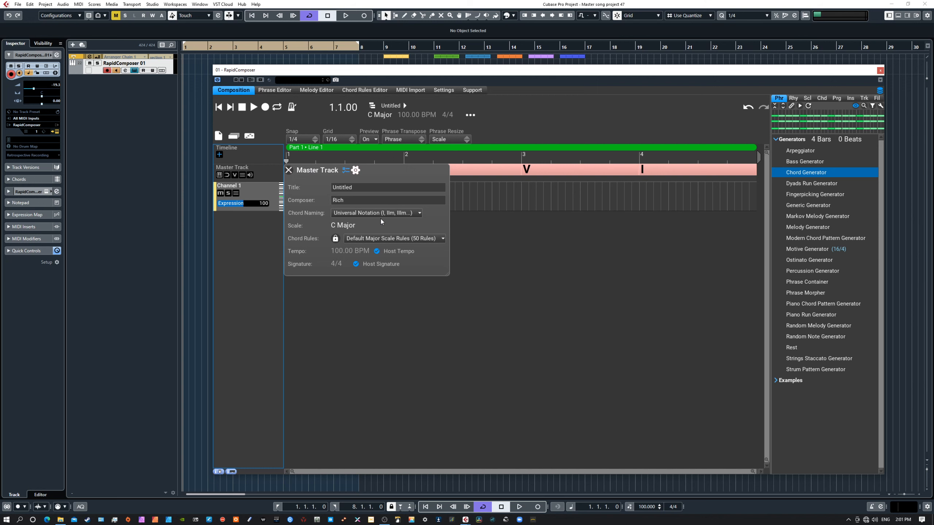
{"action": "left_click", "coordinate": [350, 213]}
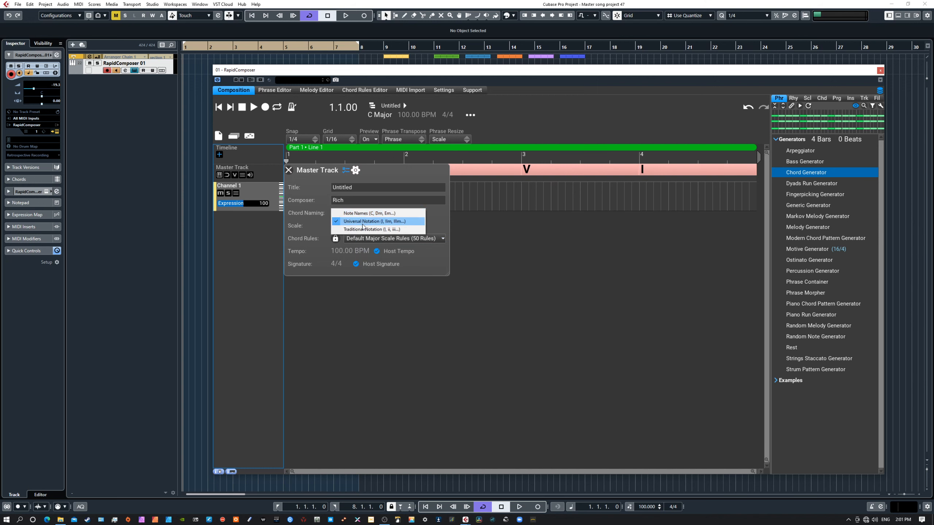
{"action": "left_click", "coordinate": [352, 213]}
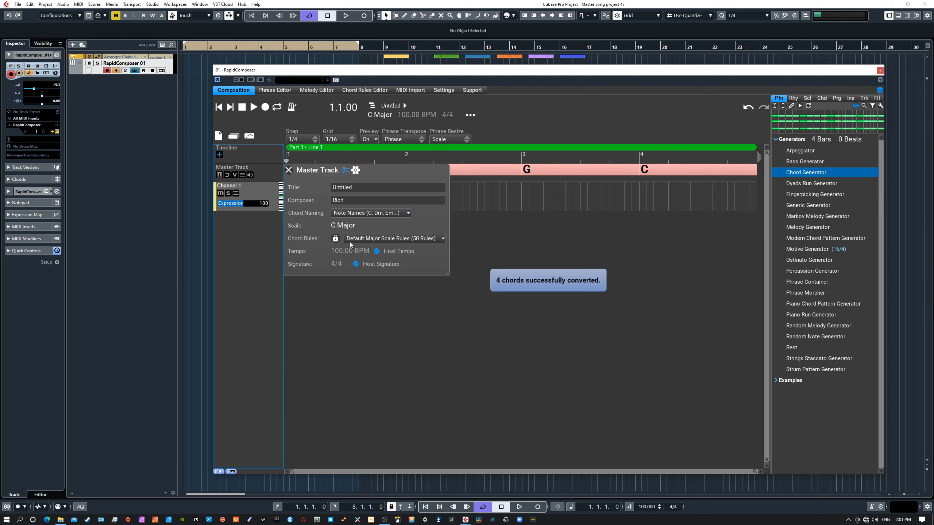
{"action": "left_click", "coordinate": [290, 170]}
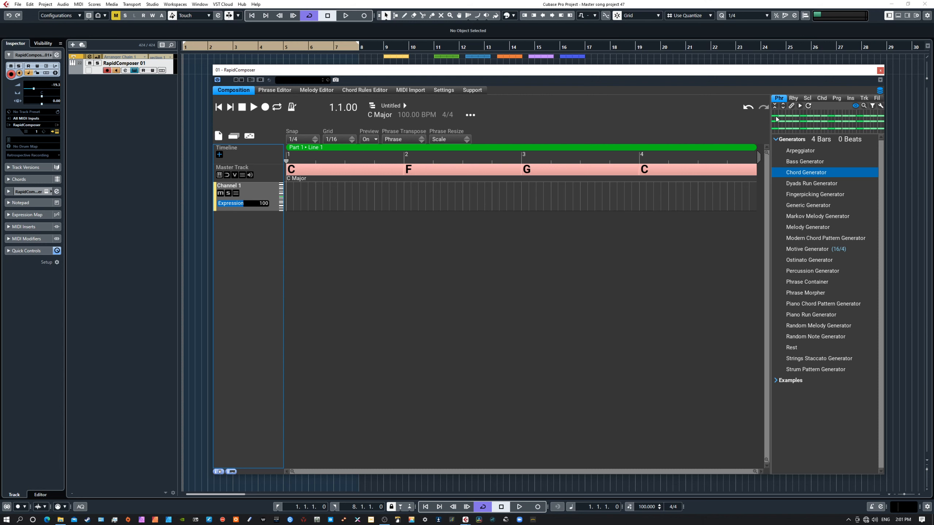
Add a second regular track below Channel 1 in the composition
{"action": "left_click", "coordinate": [359, 366]}
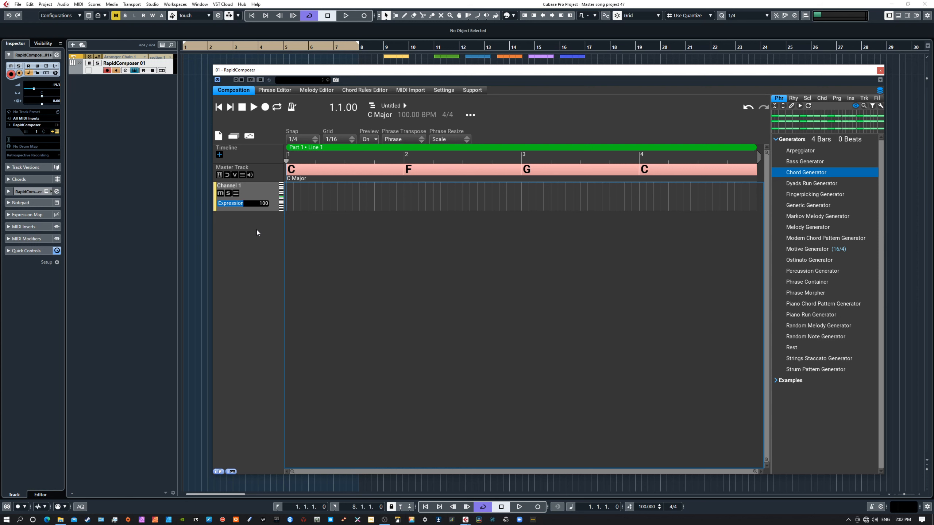
{"action": "right_click", "coordinate": [246, 225]}
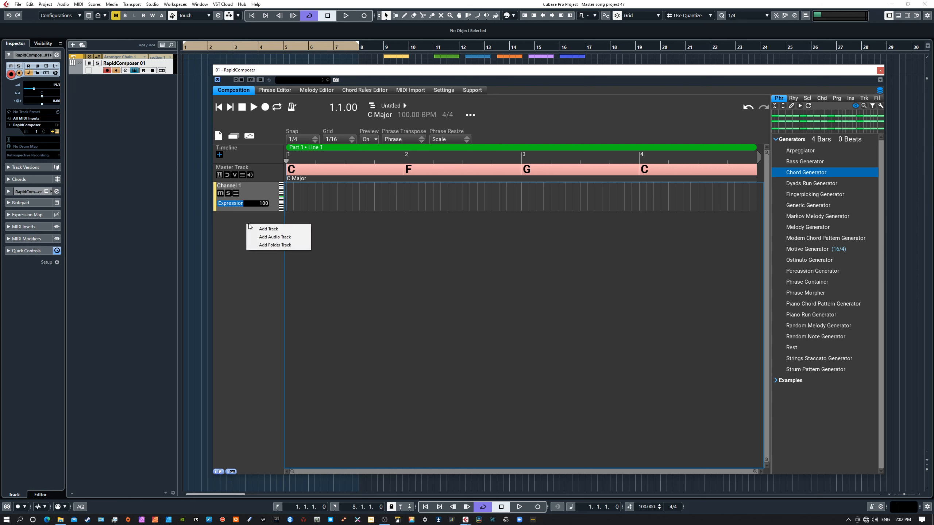
{"action": "left_click", "coordinate": [261, 229]}
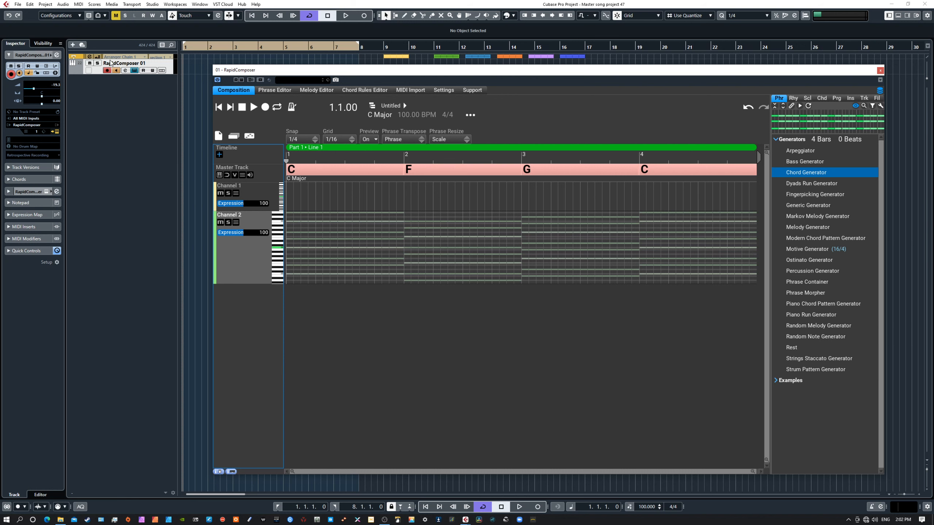
Examine the MIDI input ports offered for the RapidComposer 01 track
{"action": "left_click", "coordinate": [30, 119]}
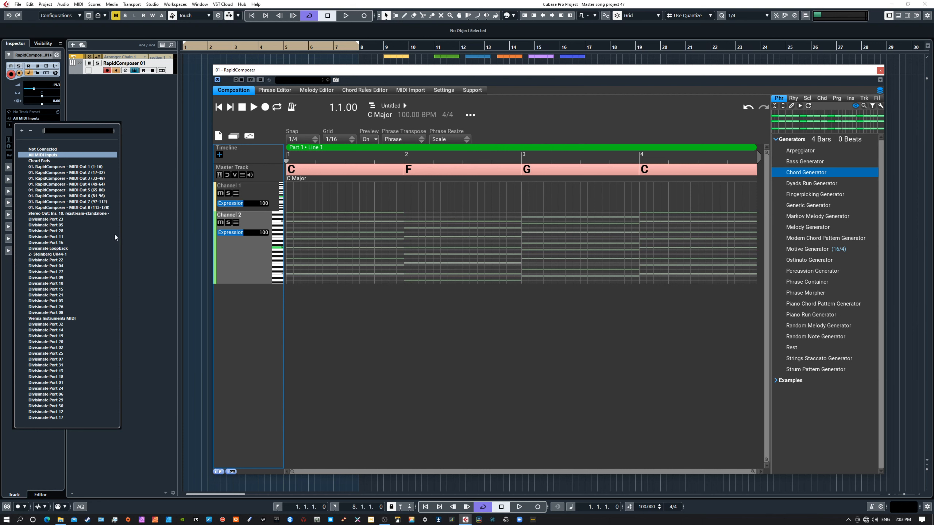
{"action": "left_click", "coordinate": [156, 287]}
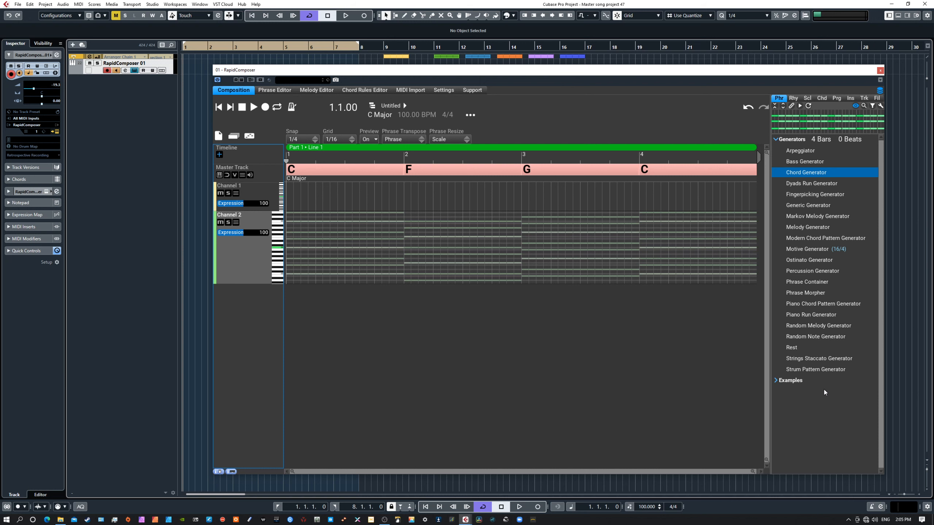
Browse the rhythm categories and the progression library, including Absolute Chords and Pop Rock (3-chord turnarounds)
{"action": "left_click", "coordinate": [794, 99]}
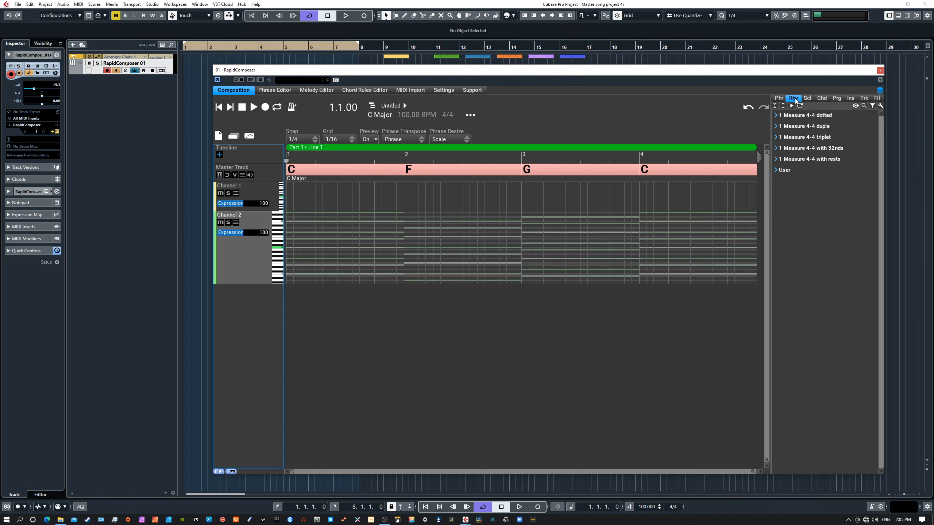
{"action": "left_click", "coordinate": [776, 116]}
{"action": "left_click", "coordinate": [777, 116]}
{"action": "left_click", "coordinate": [837, 98]}
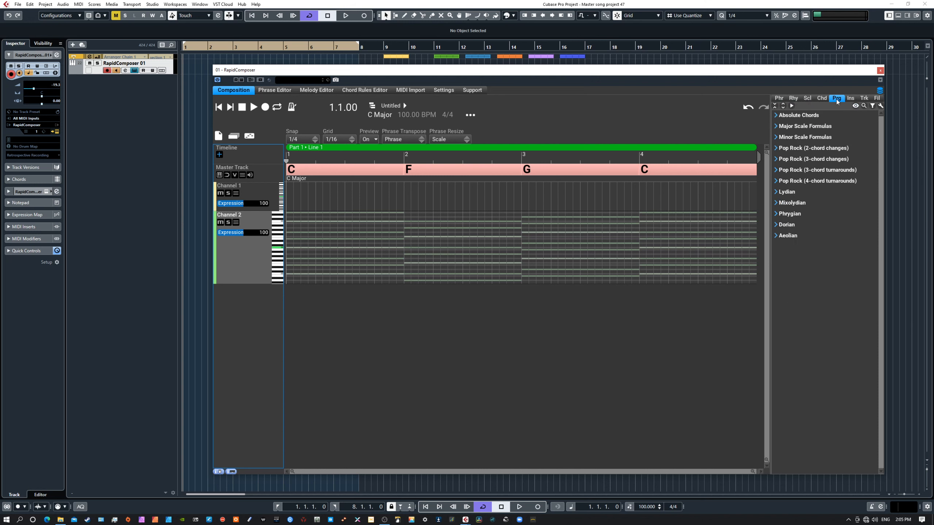
{"action": "left_click", "coordinate": [776, 115]}
{"action": "scroll", "coordinate": [814, 220], "scroll_direction": "down", "scroll_amount": 5}
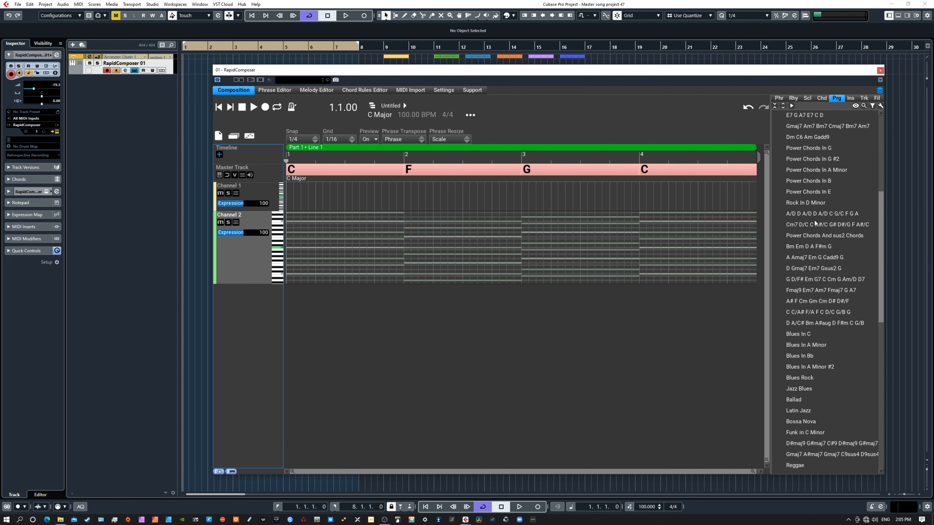
{"action": "scroll", "coordinate": [814, 222], "scroll_direction": "down", "scroll_amount": 11}
{"action": "scroll", "coordinate": [816, 233], "scroll_direction": "up", "scroll_amount": 9}
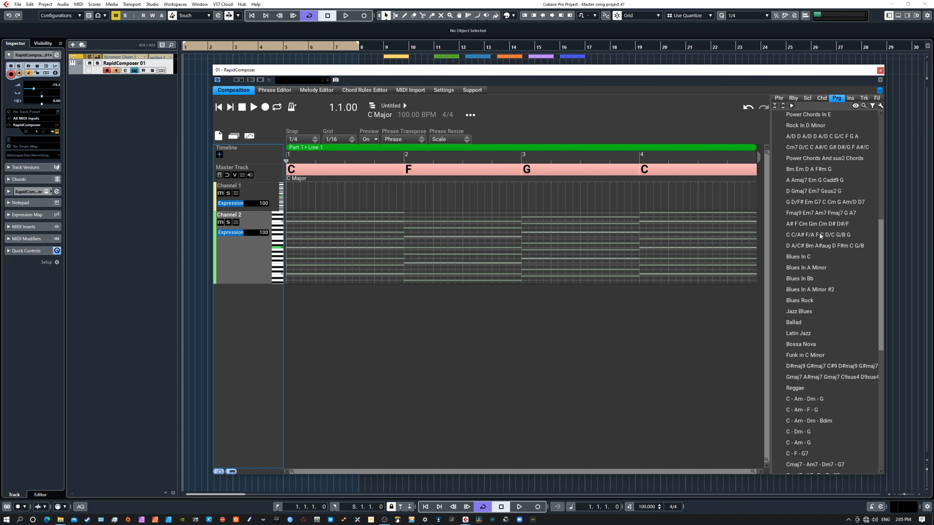
{"action": "scroll", "coordinate": [819, 235], "scroll_direction": "up", "scroll_amount": 7}
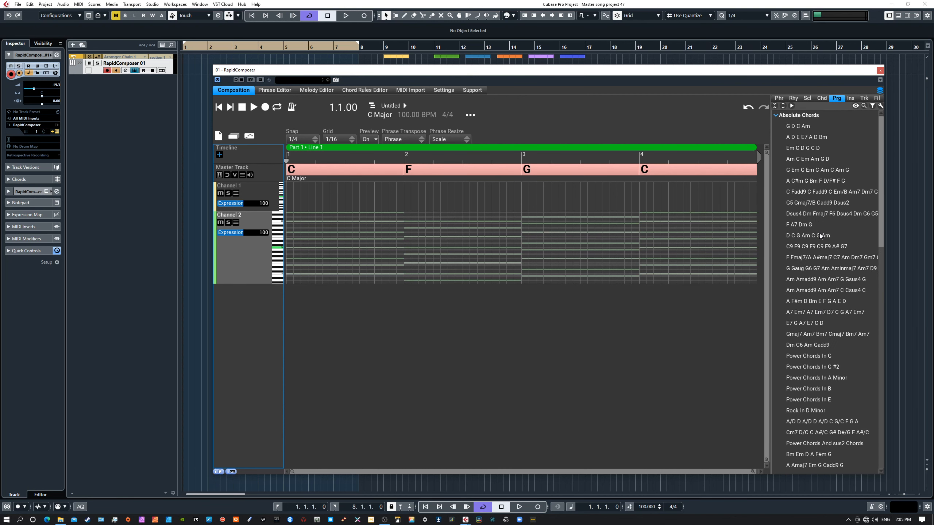
{"action": "left_click", "coordinate": [776, 115]}
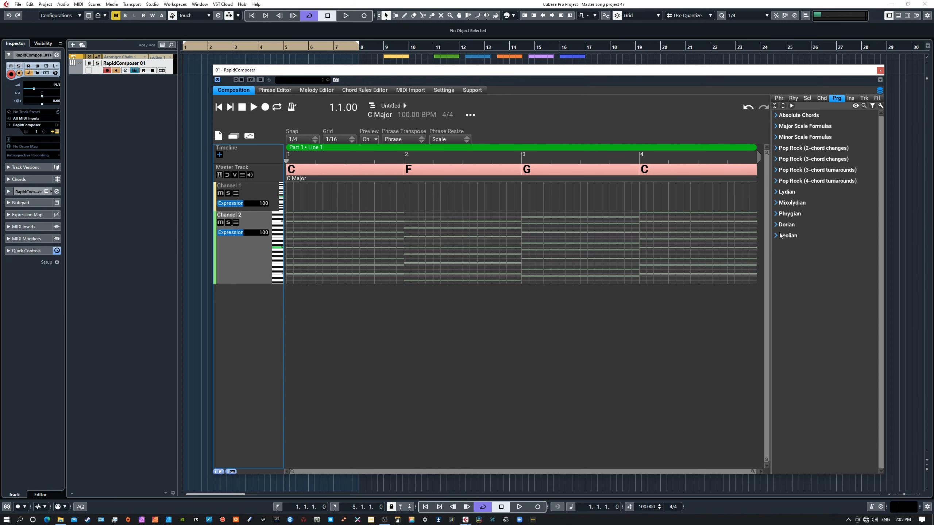
{"action": "left_click", "coordinate": [778, 170]}
{"action": "left_click", "coordinate": [776, 171]}
Look through the chord types and the scale list, ending at the phrase generators
{"action": "left_click", "coordinate": [822, 99]}
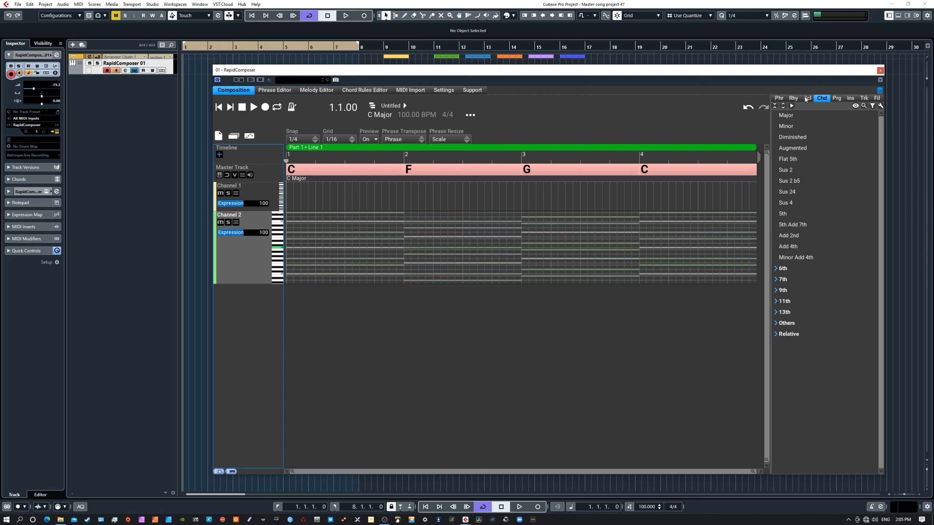
{"action": "left_click", "coordinate": [806, 98]}
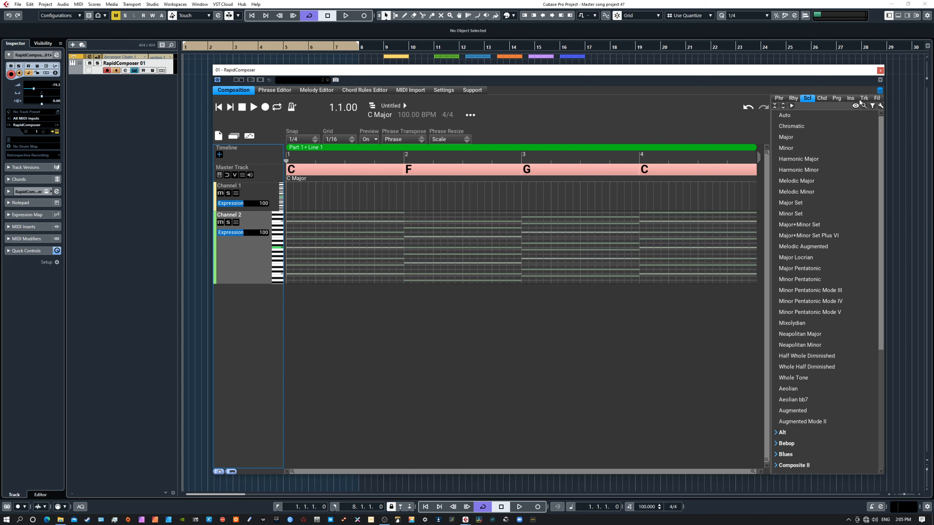
{"action": "left_click", "coordinate": [779, 100]}
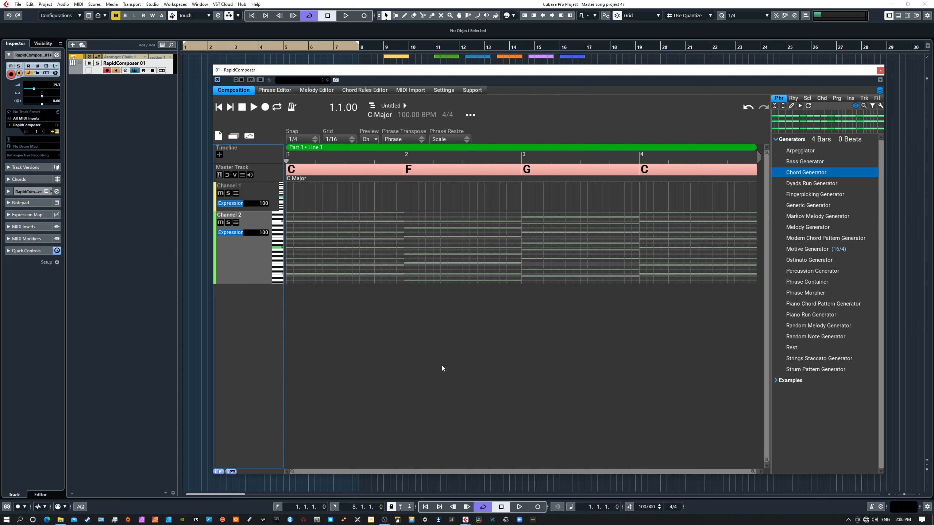
{"action": "left_click", "coordinate": [176, 283]}
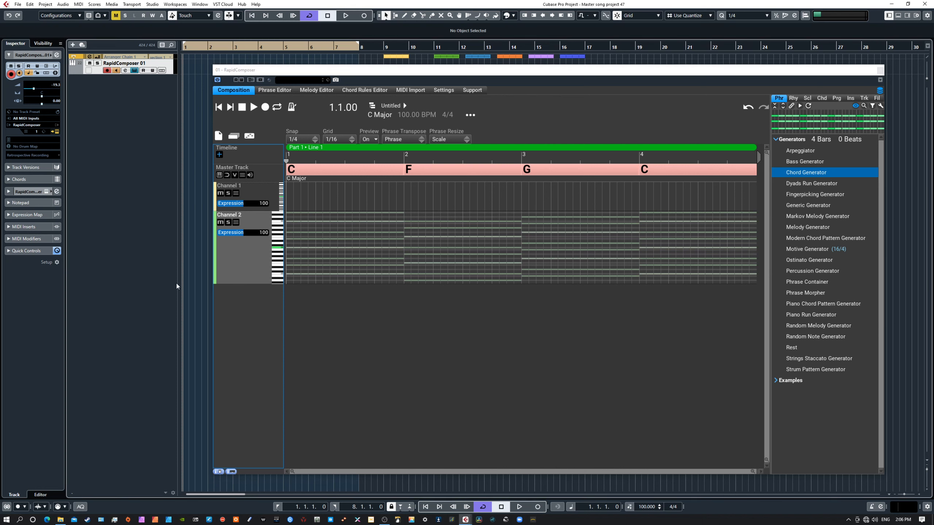
{"action": "left_click", "coordinate": [242, 261]}
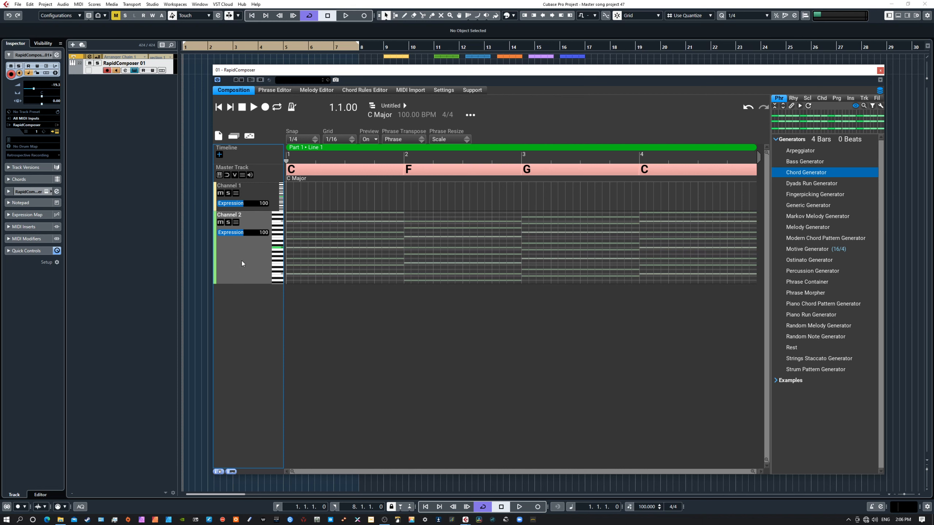
{"action": "double_click", "coordinate": [241, 213]}
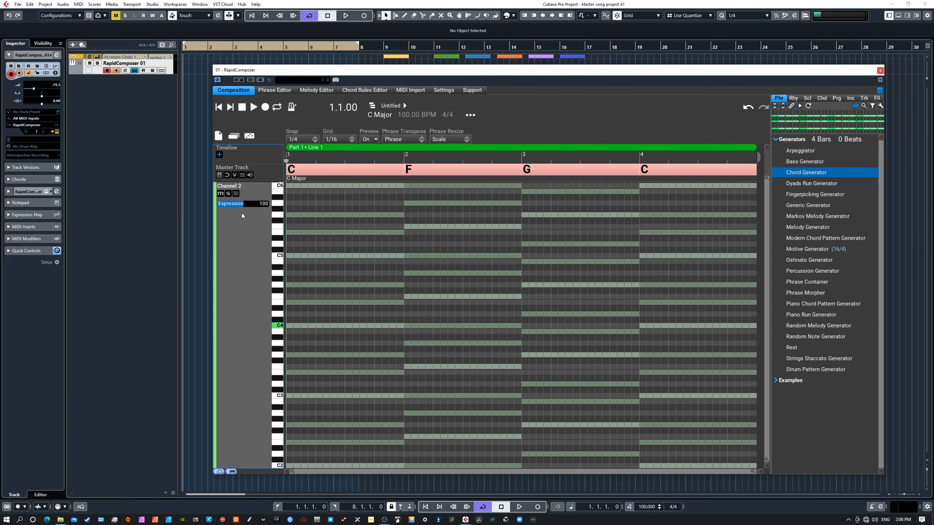
{"action": "double_click", "coordinate": [239, 240]}
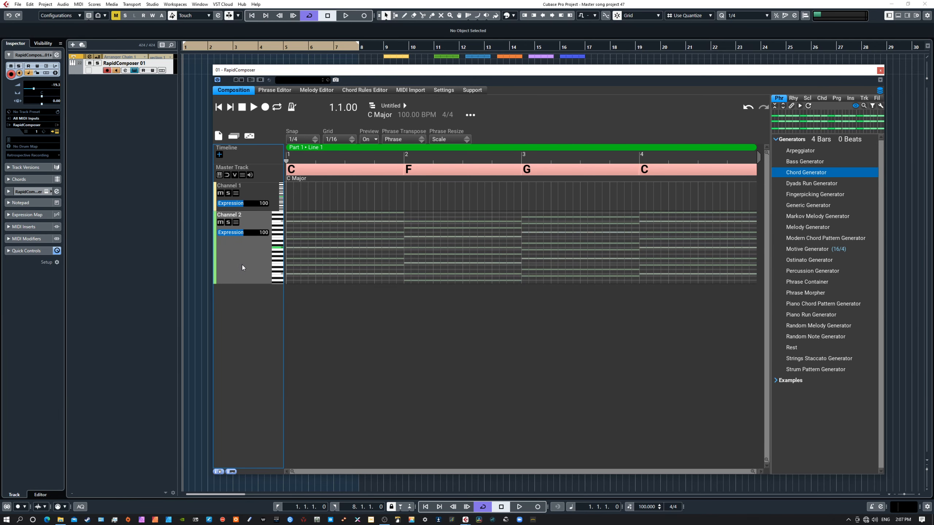
Rename the Channel 2 track to "chord"
{"action": "double_click", "coordinate": [230, 216]}
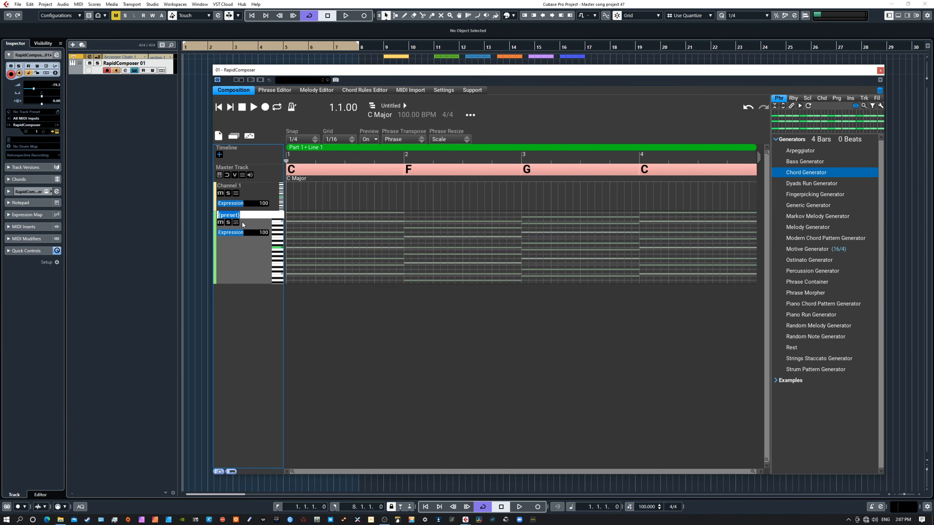
{"action": "type", "text": "chord"}
{"action": "key", "text": "Return"}
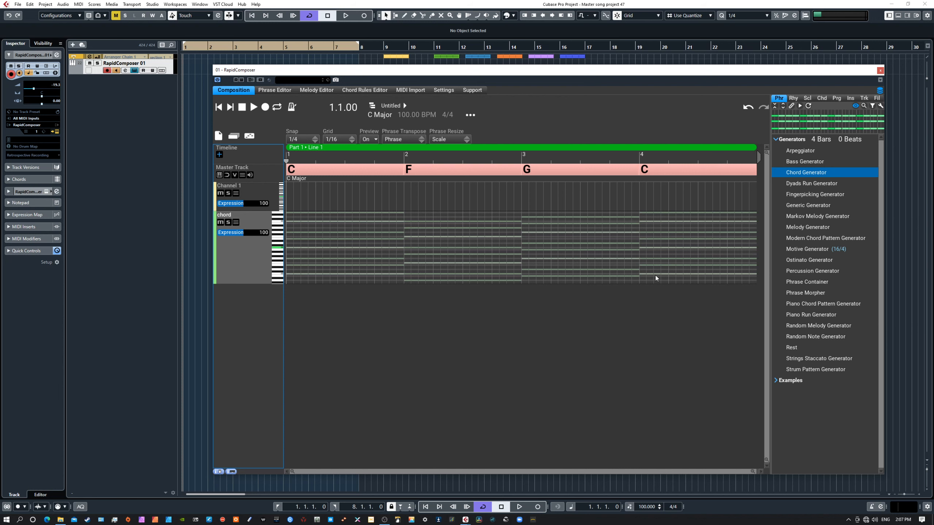
Show the chord voicing under the master track and fill all four bars of the chord track with a Chord Generator phrase
{"action": "left_click", "coordinate": [234, 176]}
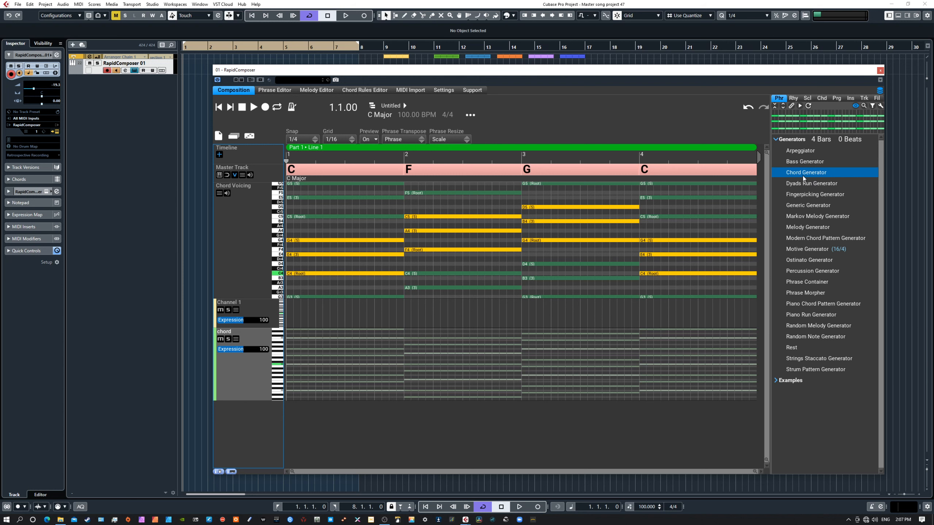
{"action": "left_click_drag", "start_coordinate": [796, 176], "coordinate": [260, 351]}
{"action": "left_click_drag", "start_coordinate": [241, 367], "coordinate": [243, 367]}
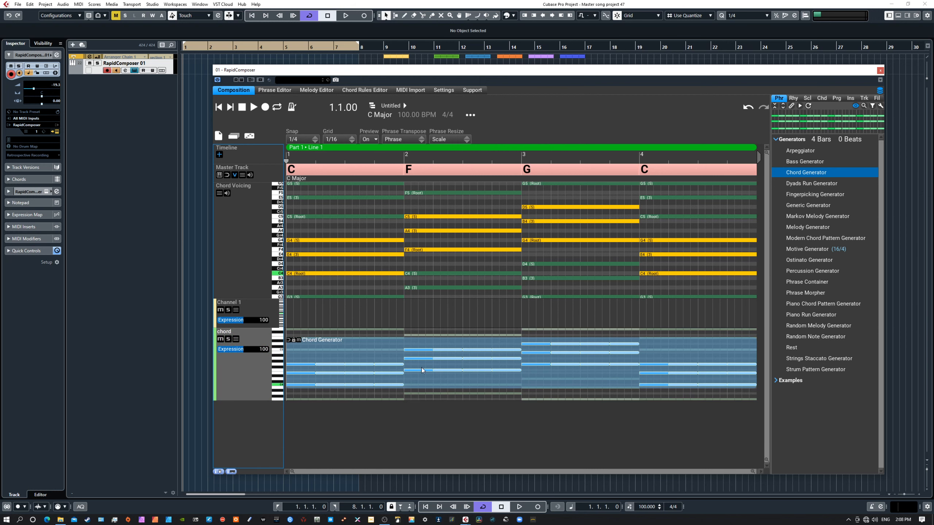
Delete the Chord Generator phrase from the chord track
{"action": "left_click", "coordinate": [299, 342]}
{"action": "mouse_move", "coordinate": [435, 365]}
{"action": "left_mouse_down"}
{"action": "mouse_move", "coordinate": [432, 335]}
{"action": "mouse_move", "coordinate": [430, 386]}
{"action": "mouse_move", "coordinate": [426, 349]}
{"action": "mouse_move", "coordinate": [426, 378]}
{"action": "mouse_move", "coordinate": [425, 366]}
{"action": "left_mouse_up"}
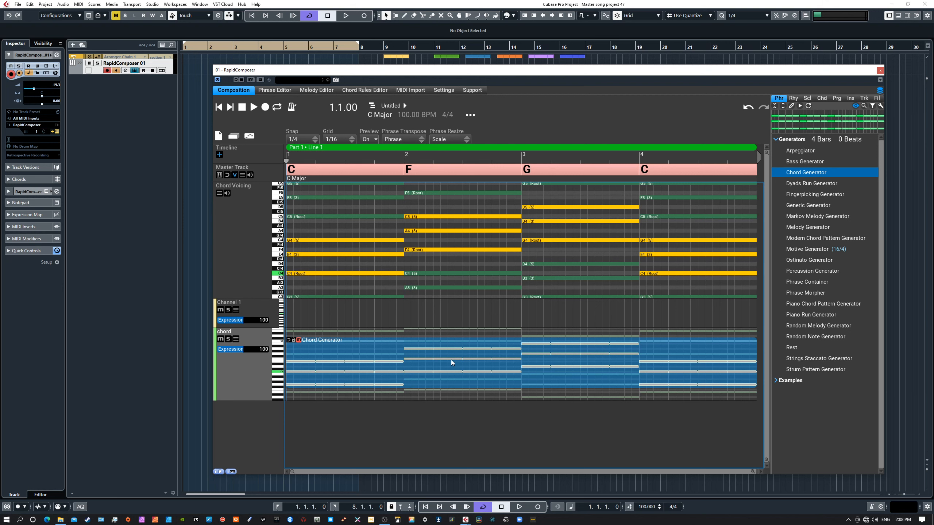
{"action": "key", "text": "Delete"}
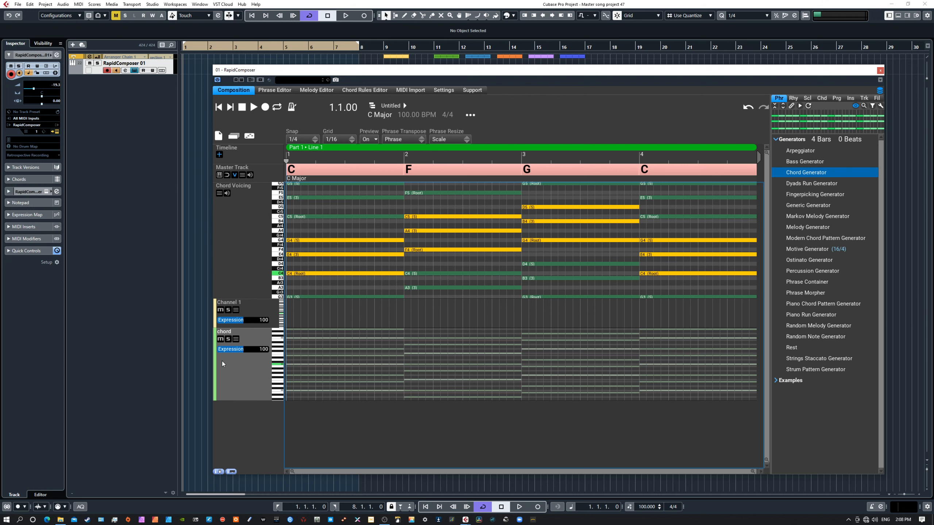
Fill the chord track with 'Chord Generator' using the track's actions, and close the track settings
{"action": "double_click", "coordinate": [243, 371]}
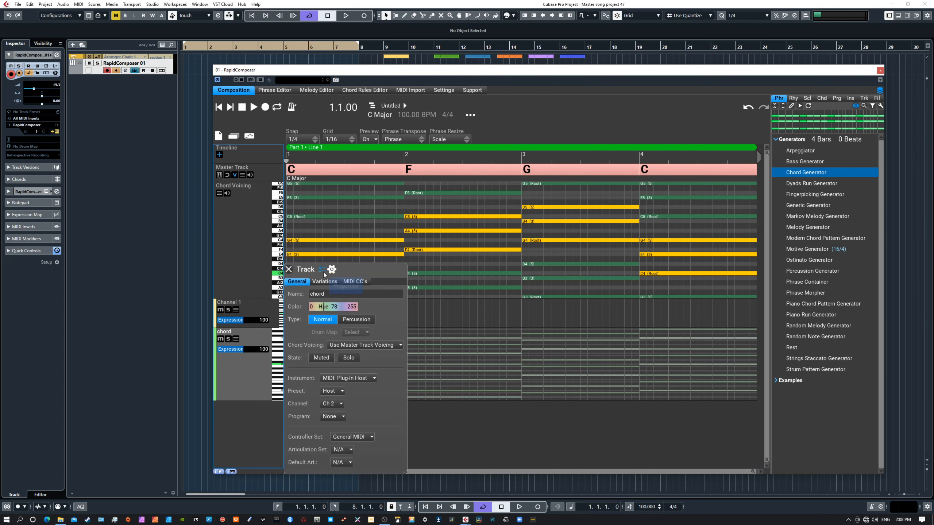
{"action": "left_click", "coordinate": [332, 270]}
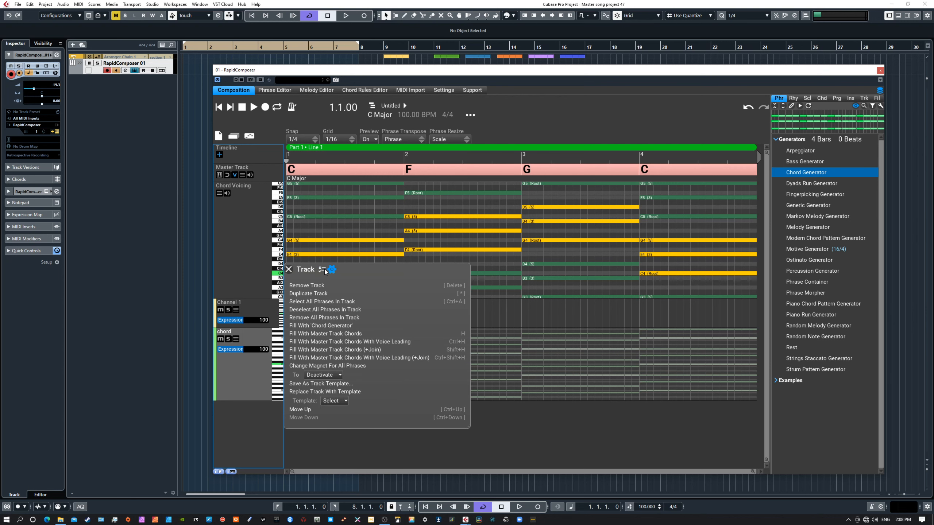
{"action": "left_click", "coordinate": [326, 272]}
{"action": "left_click", "coordinate": [332, 271]}
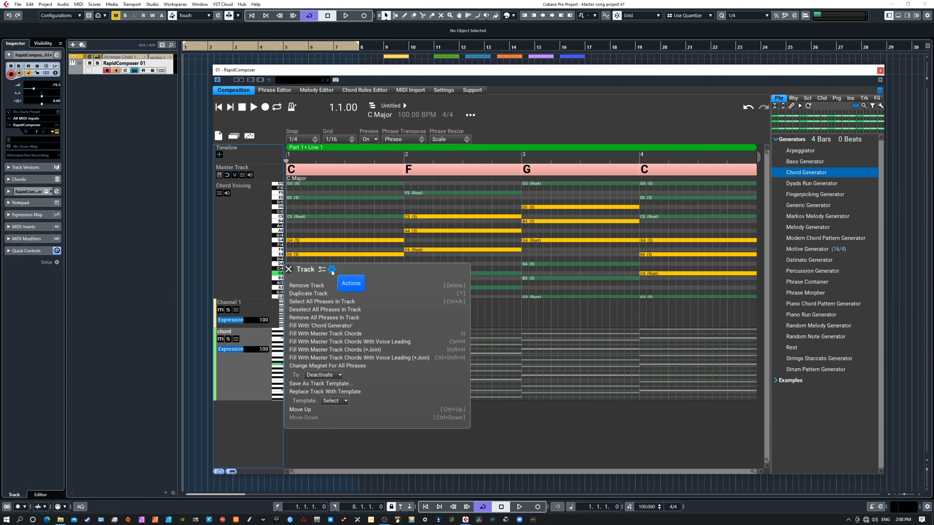
{"action": "left_click", "coordinate": [319, 326]}
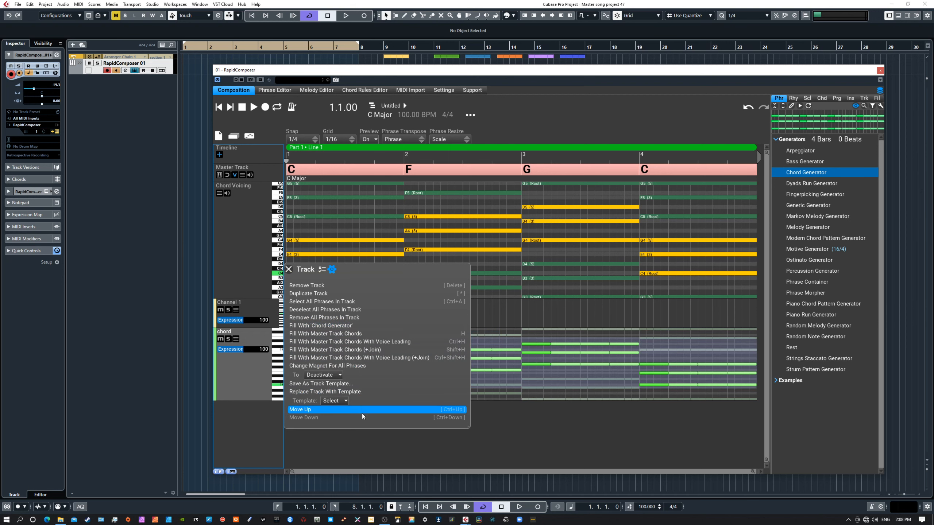
{"action": "left_click", "coordinate": [289, 270]}
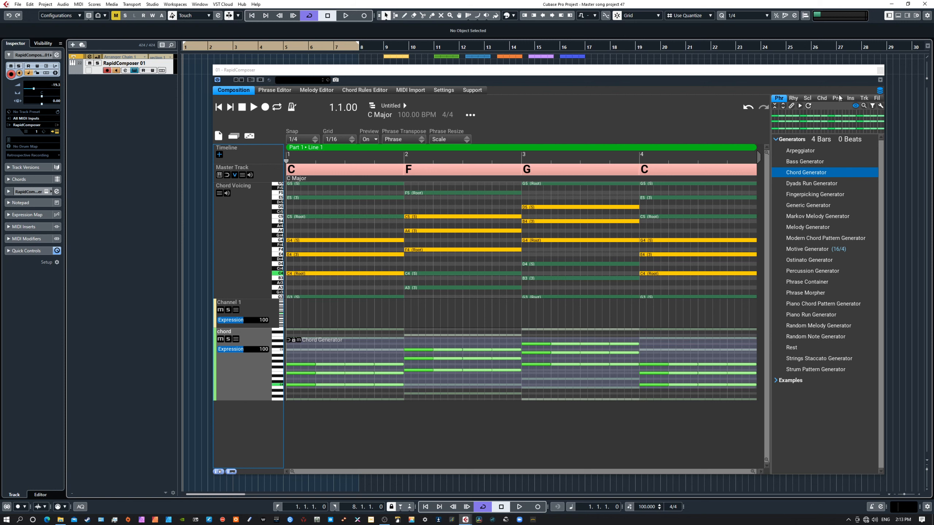
Open the Chord Selector for the first master track chord and look through its views, from Chord List to Circle Of Fifths
{"action": "left_click", "coordinate": [347, 166]}
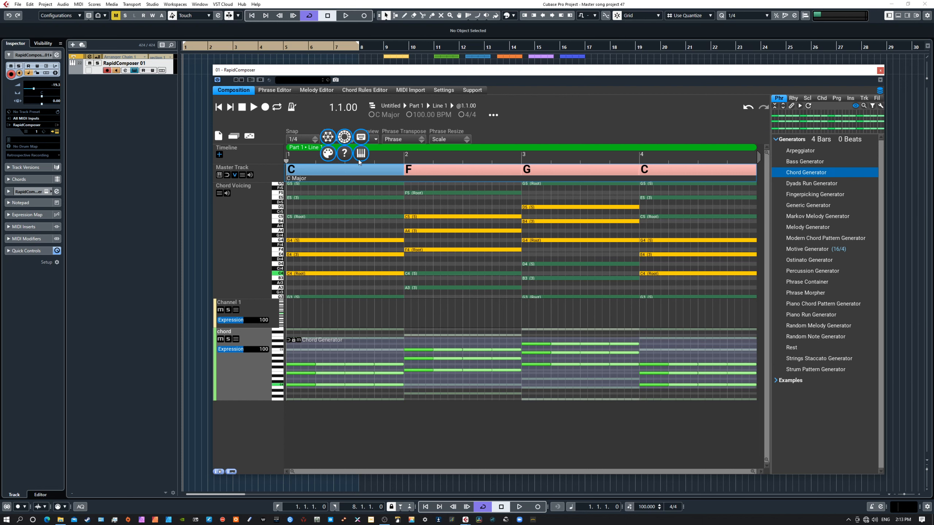
{"action": "left_click", "coordinate": [328, 153]}
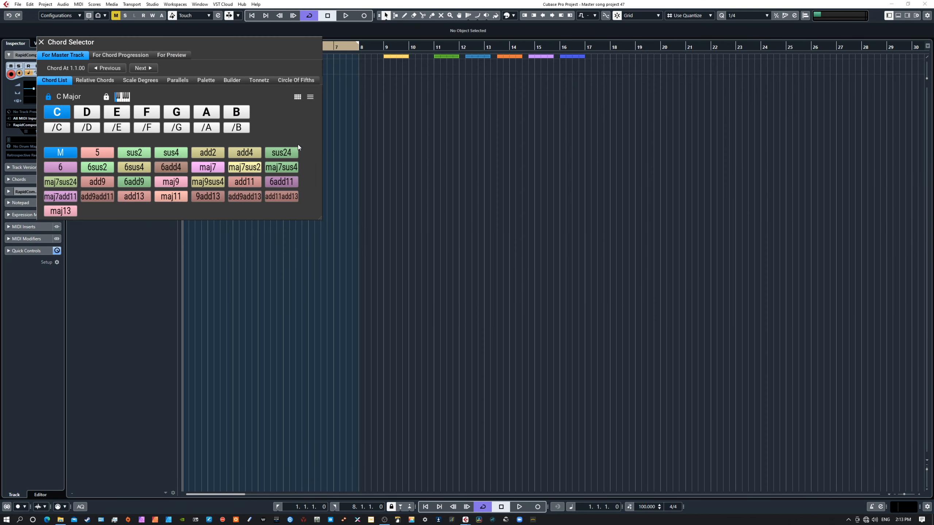
{"action": "left_click", "coordinate": [89, 80]}
{"action": "left_click", "coordinate": [142, 79]}
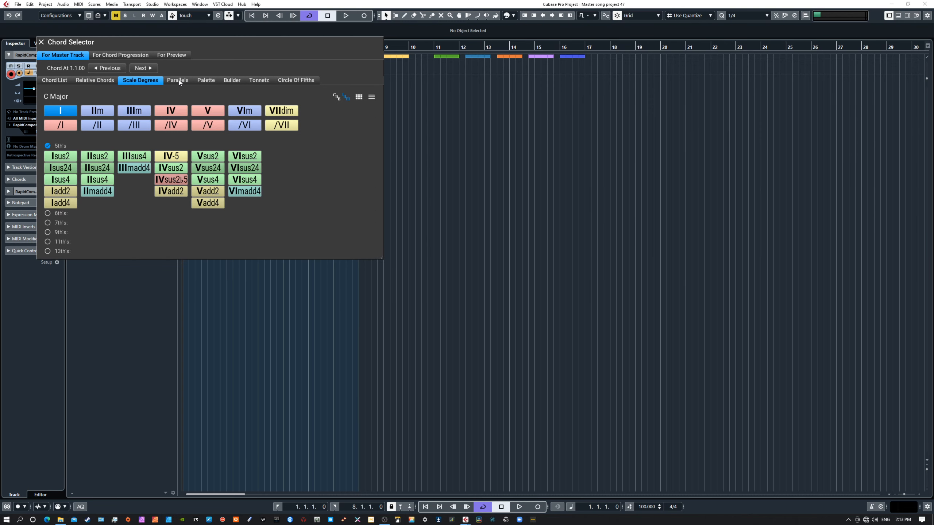
{"action": "left_click", "coordinate": [179, 80]}
{"action": "left_click", "coordinate": [206, 81]}
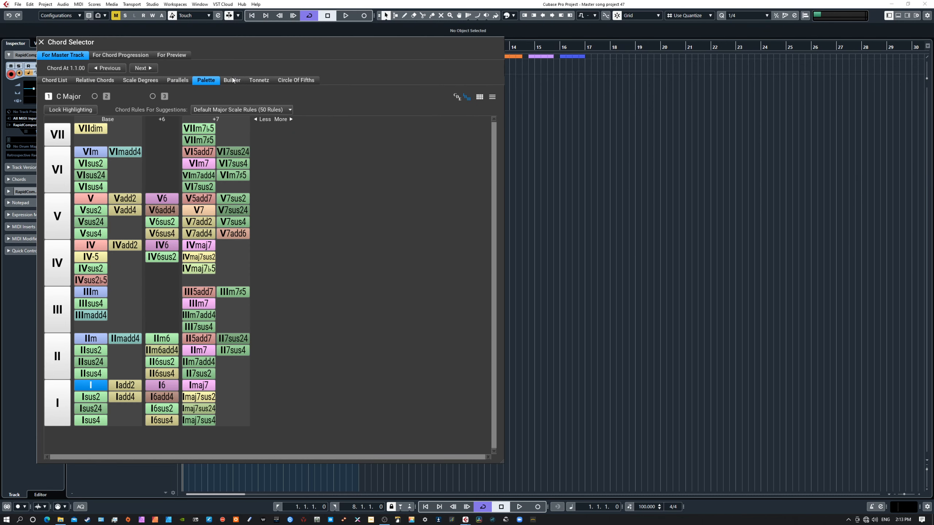
{"action": "left_click", "coordinate": [233, 80]}
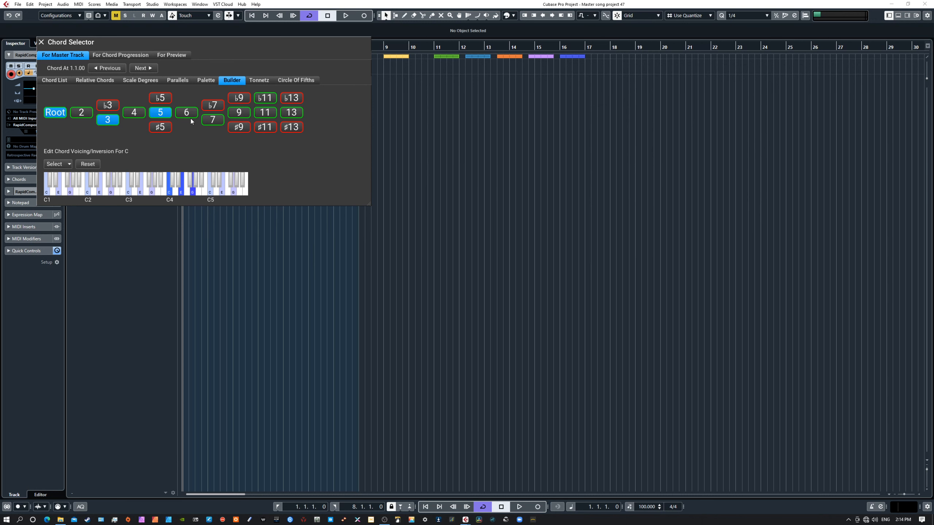
{"action": "left_click", "coordinate": [259, 81]}
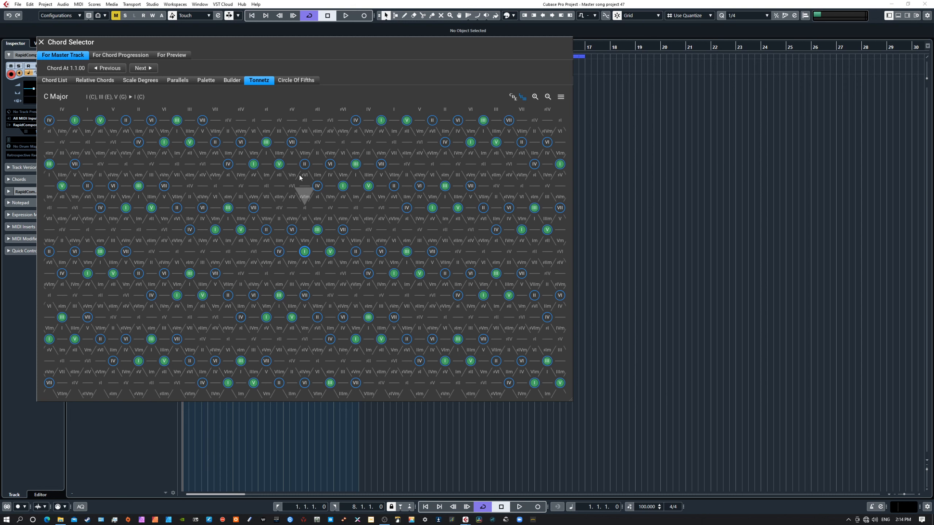
{"action": "left_click", "coordinate": [297, 80]}
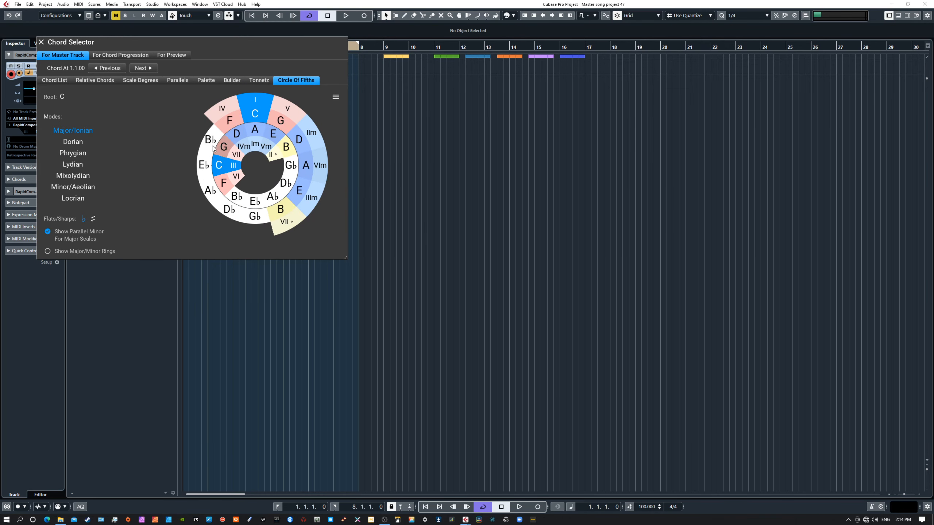
Try the Dorian and Lydian modes in the Circle Of Fifths and view the C Lydian chord list
{"action": "left_click", "coordinate": [64, 141]}
{"action": "left_click", "coordinate": [69, 162]}
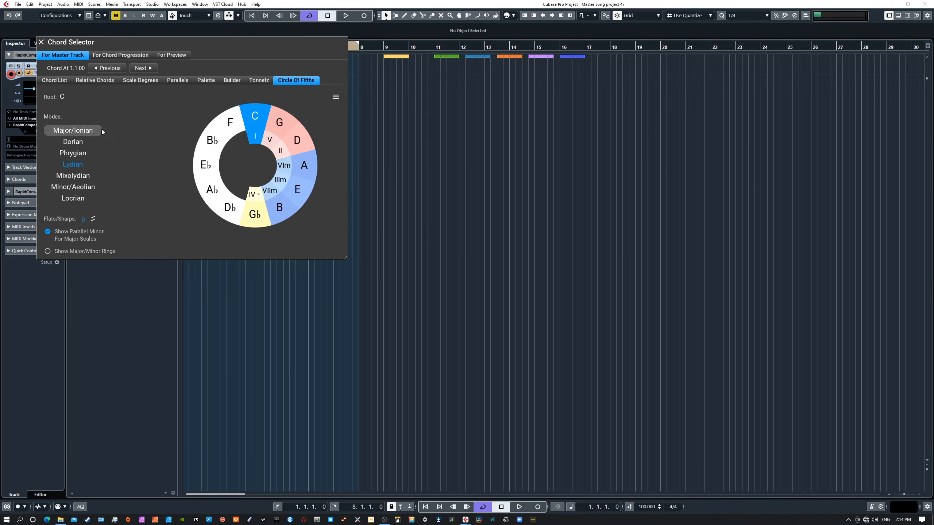
{"action": "left_click", "coordinate": [93, 82]}
{"action": "left_click", "coordinate": [56, 81]}
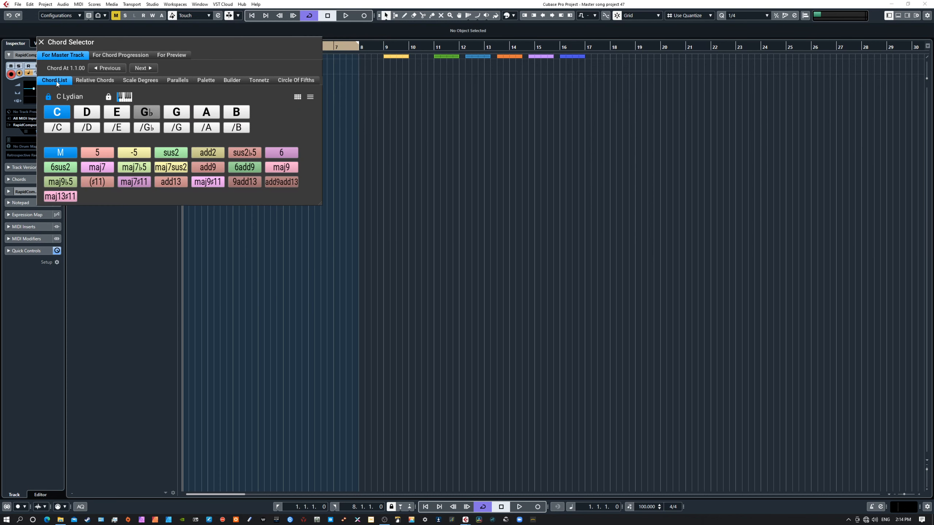
Look through the Parallels and Palette chords for a chord progression, and close the Chord Selector
{"action": "left_click", "coordinate": [126, 55]}
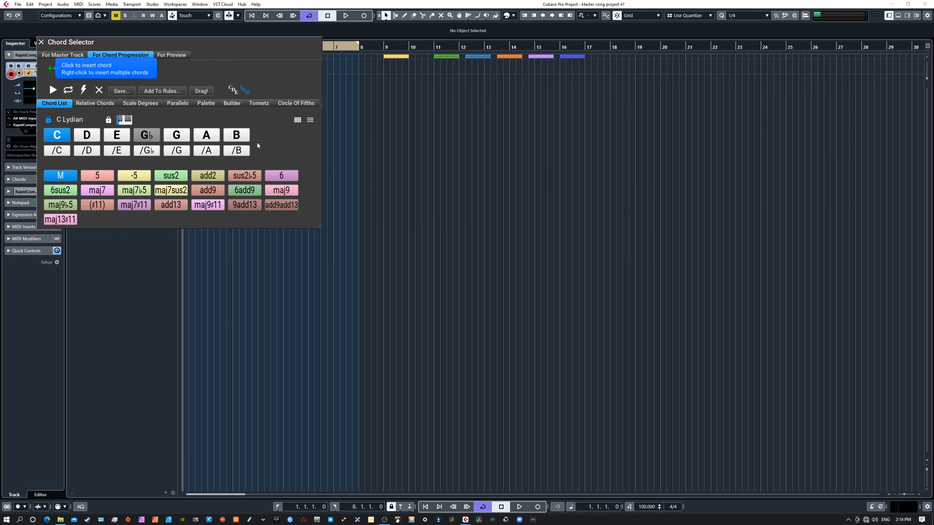
{"action": "left_click", "coordinate": [178, 103]}
{"action": "left_click", "coordinate": [208, 104]}
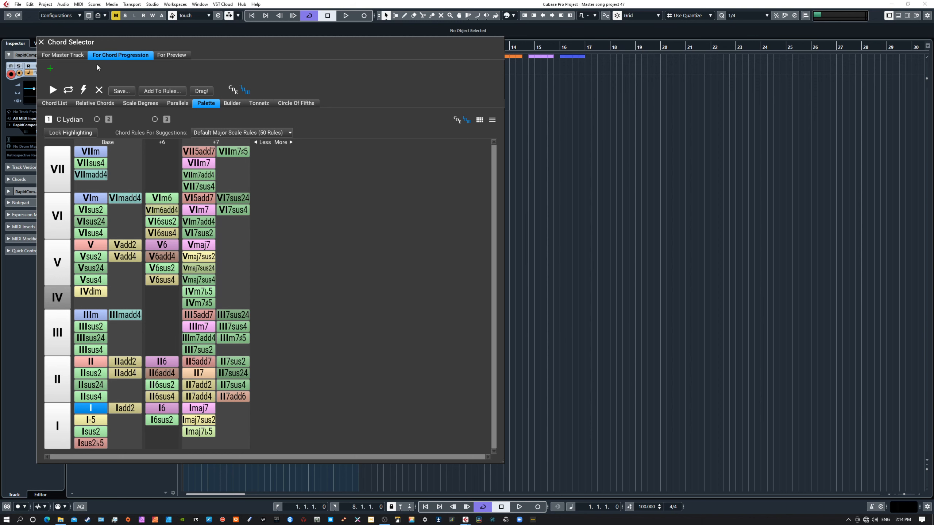
{"action": "left_click", "coordinate": [41, 43]}
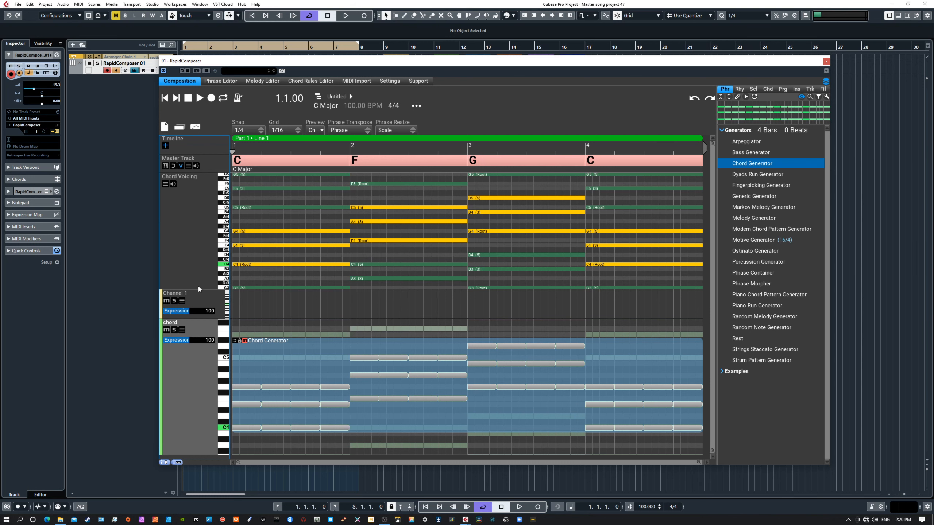
In the first bar's chord voicing, deactivate the C4 root note and activate C5 to invert the C chord
{"action": "mouse_move", "coordinate": [192, 289]}
{"action": "left_mouse_down"}
{"action": "mouse_move", "coordinate": [190, 199]}
{"action": "mouse_move", "coordinate": [188, 285]}
{"action": "left_mouse_up"}
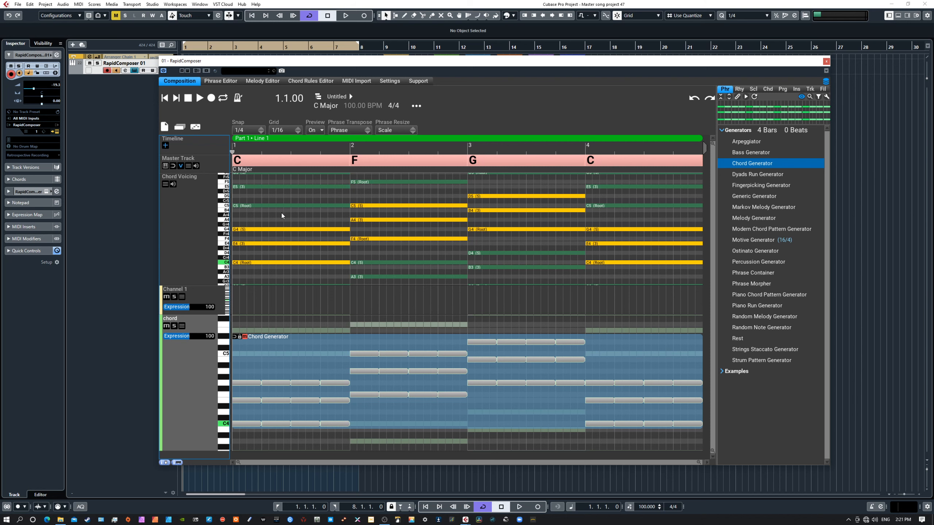
{"action": "scroll", "coordinate": [282, 217], "scroll_direction": "down", "scroll_amount": 3}
{"action": "scroll", "coordinate": [281, 219], "scroll_direction": "up", "scroll_amount": 3}
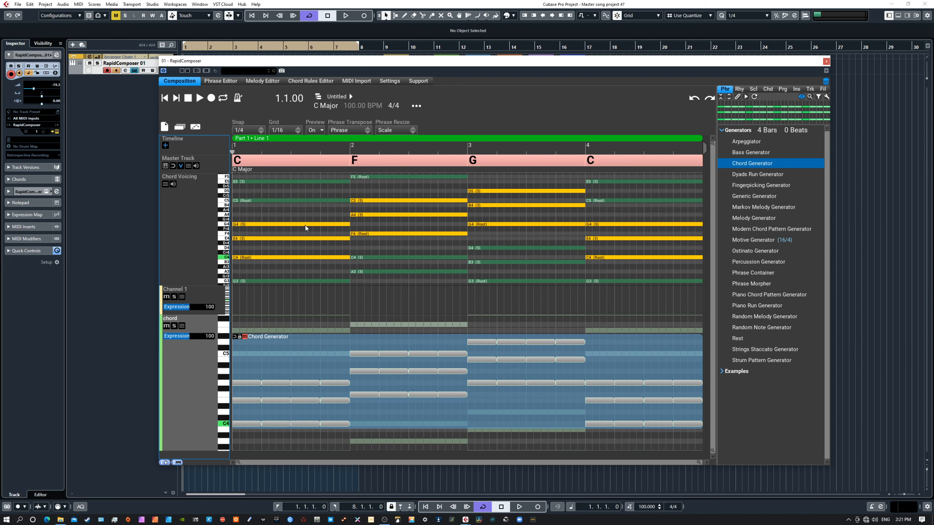
{"action": "scroll", "coordinate": [296, 236], "scroll_direction": "up", "scroll_amount": 1}
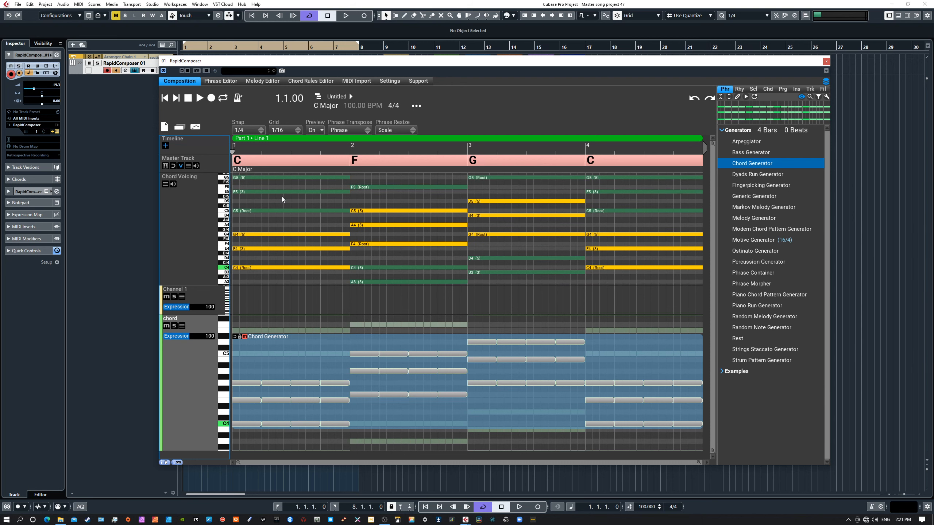
{"action": "scroll", "coordinate": [284, 238], "scroll_direction": "down", "scroll_amount": 4}
{"action": "scroll", "coordinate": [282, 255], "scroll_direction": "up", "scroll_amount": 4}
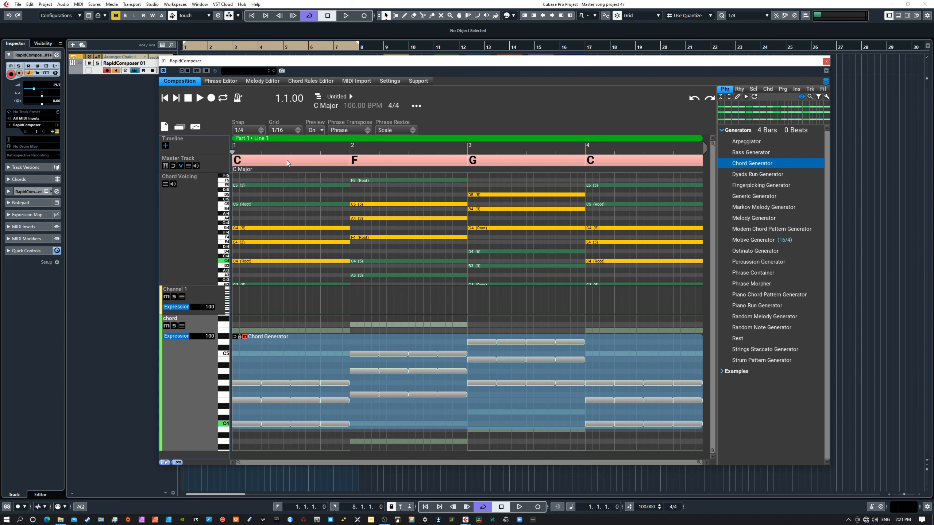
{"action": "scroll", "coordinate": [324, 246], "scroll_direction": "down", "scroll_amount": 1}
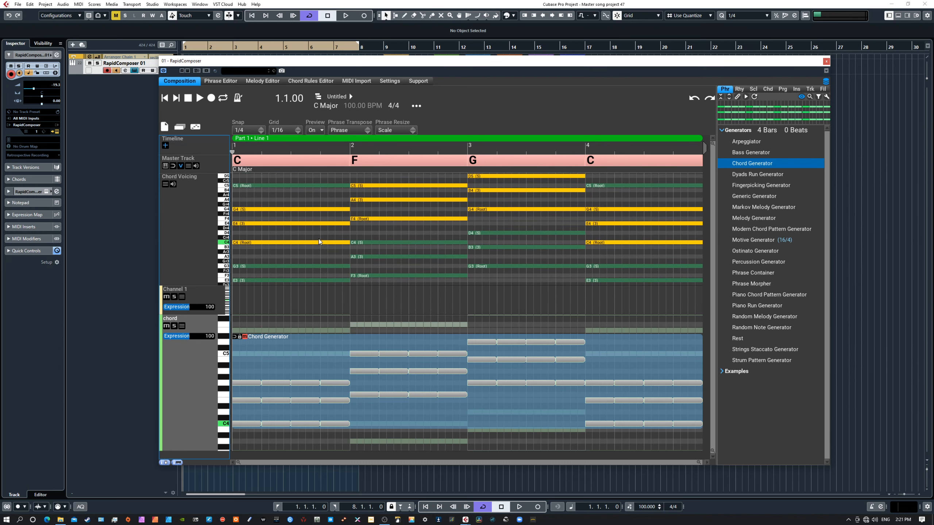
{"action": "left_click", "coordinate": [275, 242]}
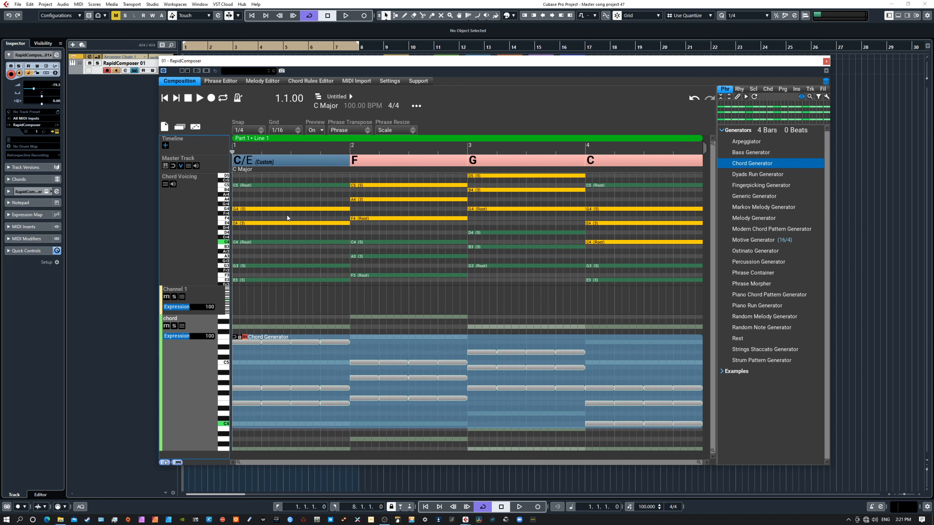
{"action": "left_click", "coordinate": [273, 185]}
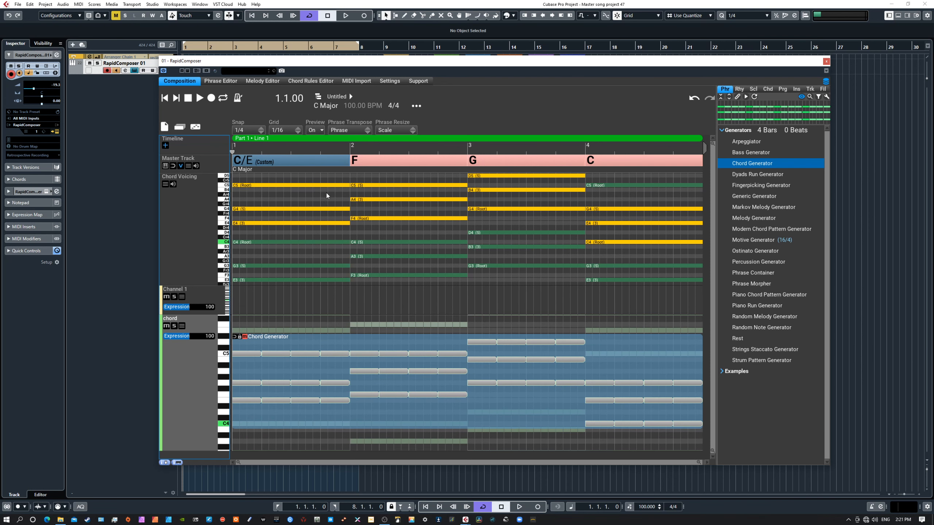
Add the low C2 root note to the first bar's chord voicing
{"action": "scroll", "coordinate": [326, 192], "scroll_direction": "up", "scroll_amount": 1}
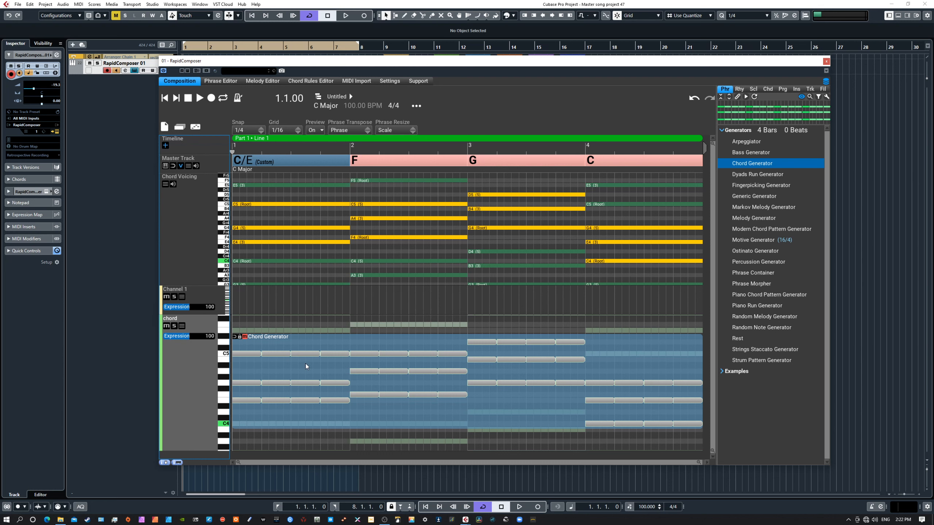
{"action": "scroll", "coordinate": [306, 278], "scroll_direction": "down", "scroll_amount": 3}
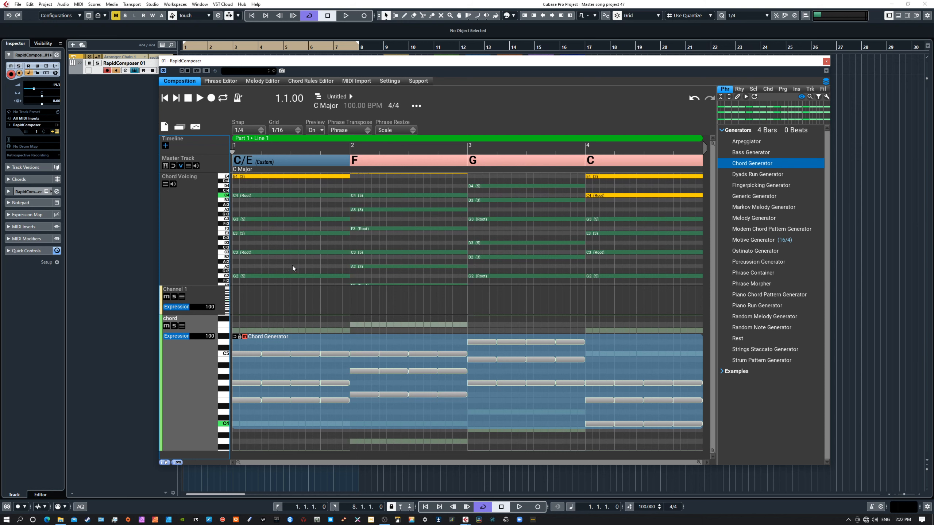
{"action": "scroll", "coordinate": [293, 260], "scroll_direction": "down", "scroll_amount": 2}
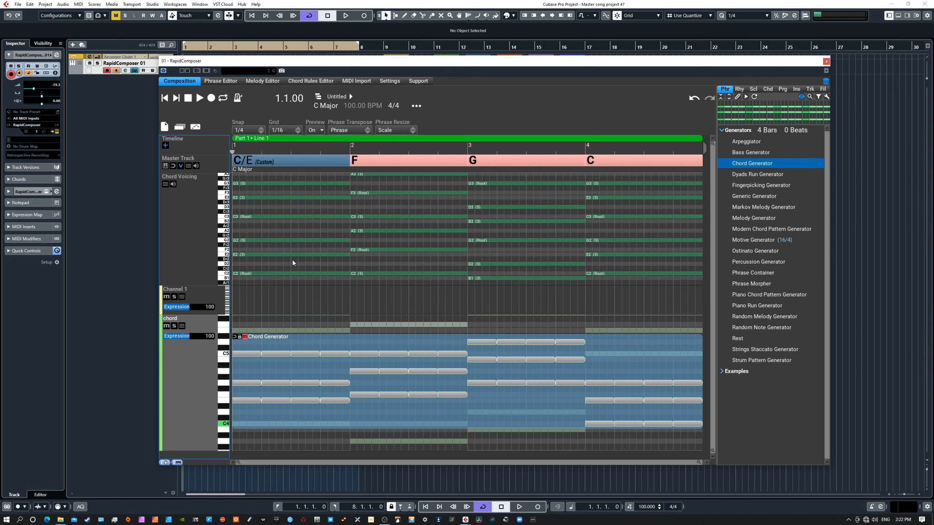
{"action": "scroll", "coordinate": [292, 260], "scroll_direction": "up", "scroll_amount": 2}
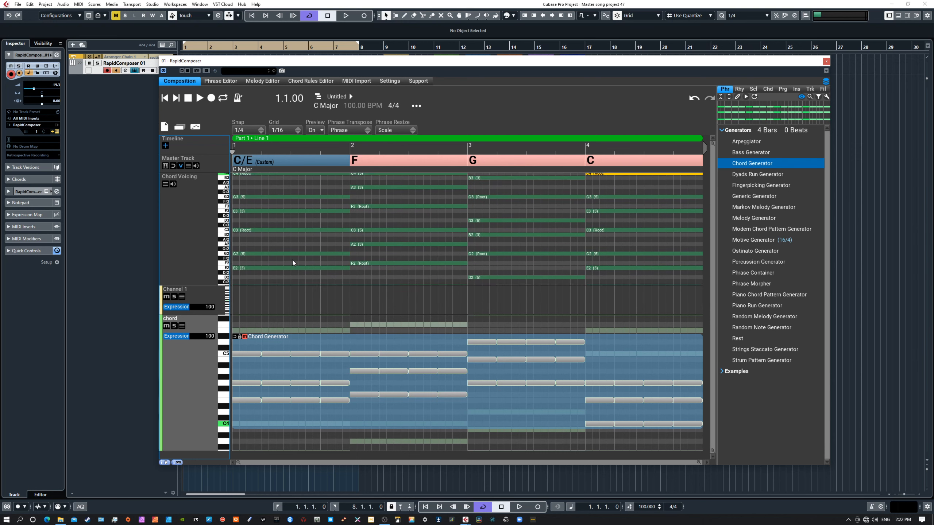
{"action": "scroll", "coordinate": [292, 260], "scroll_direction": "down", "scroll_amount": 4}
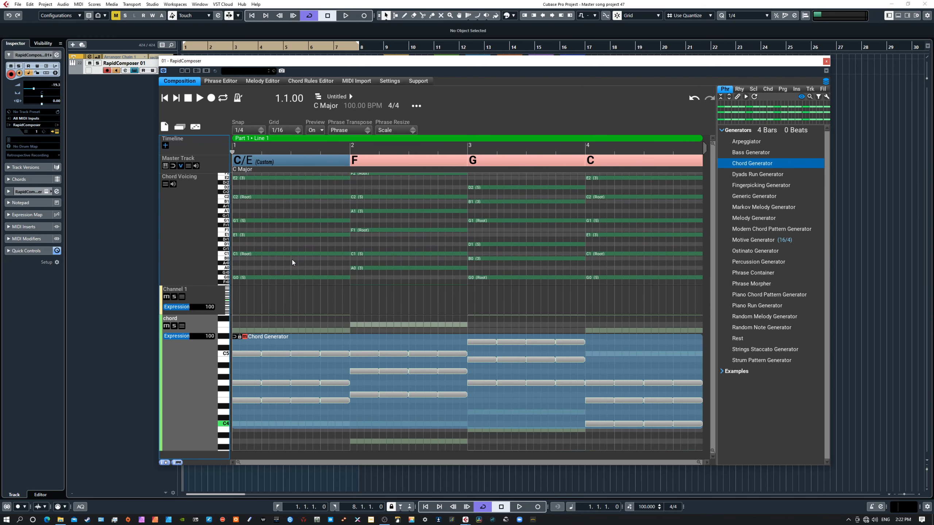
{"action": "left_click", "coordinate": [273, 197]}
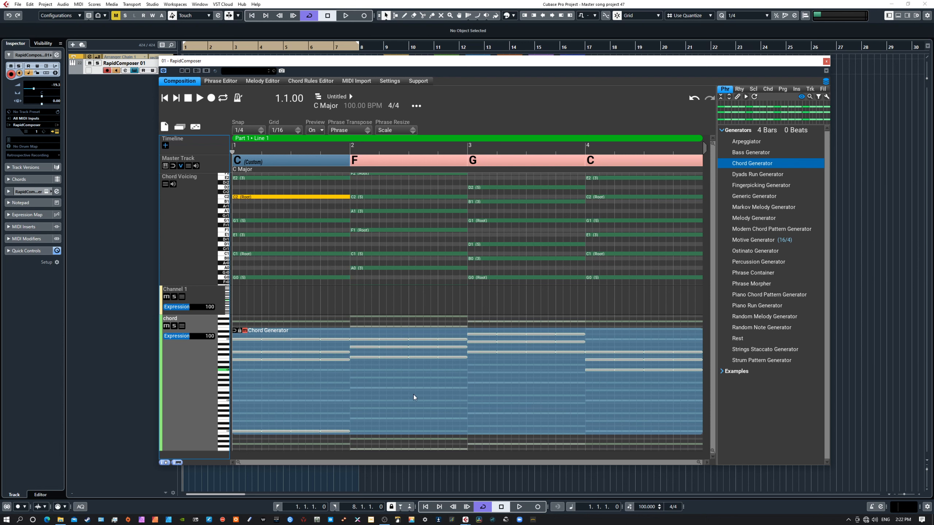
Open the chord track's Chord Generator phrase in the Phrase Editor and examine its notes across the octaves
{"action": "double_click", "coordinate": [360, 384]}
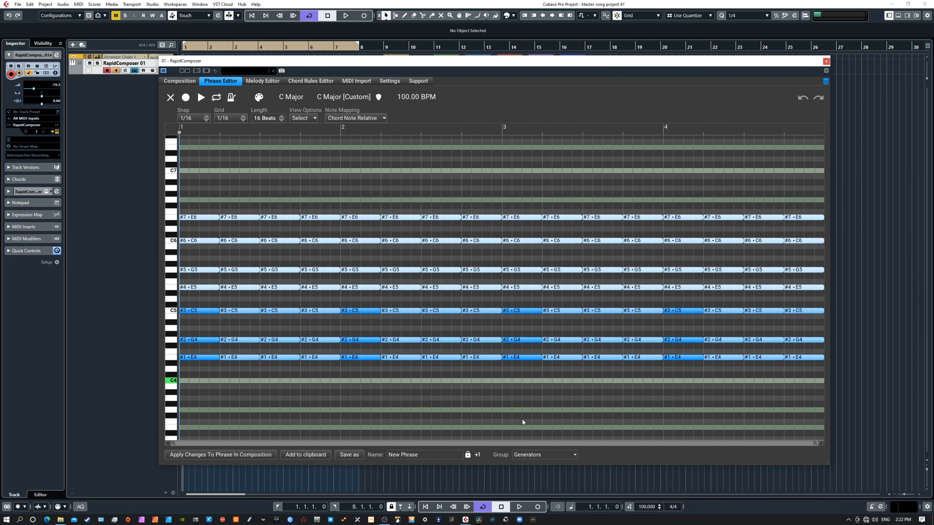
{"action": "scroll", "coordinate": [595, 397], "scroll_direction": "down", "scroll_amount": 5}
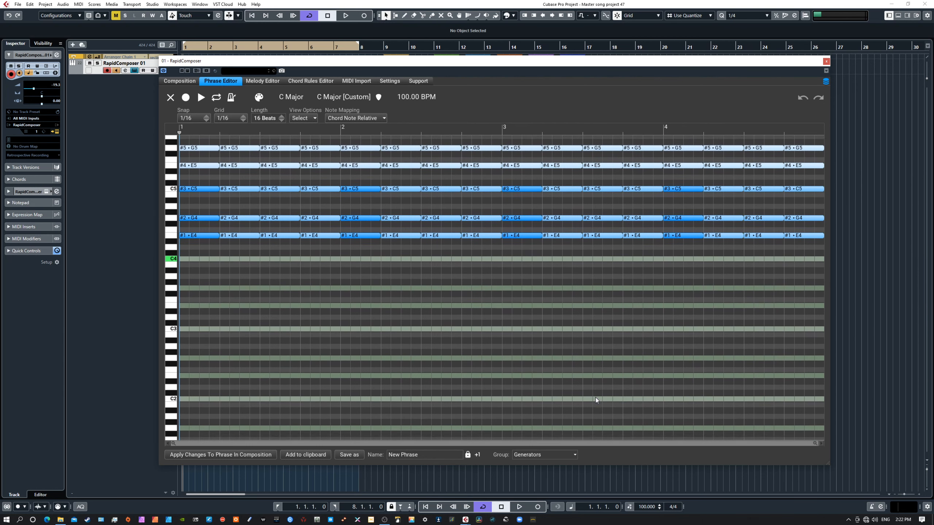
{"action": "scroll", "coordinate": [596, 398], "scroll_direction": "up", "scroll_amount": 5}
{"action": "scroll", "coordinate": [595, 397], "scroll_direction": "down", "scroll_amount": 2}
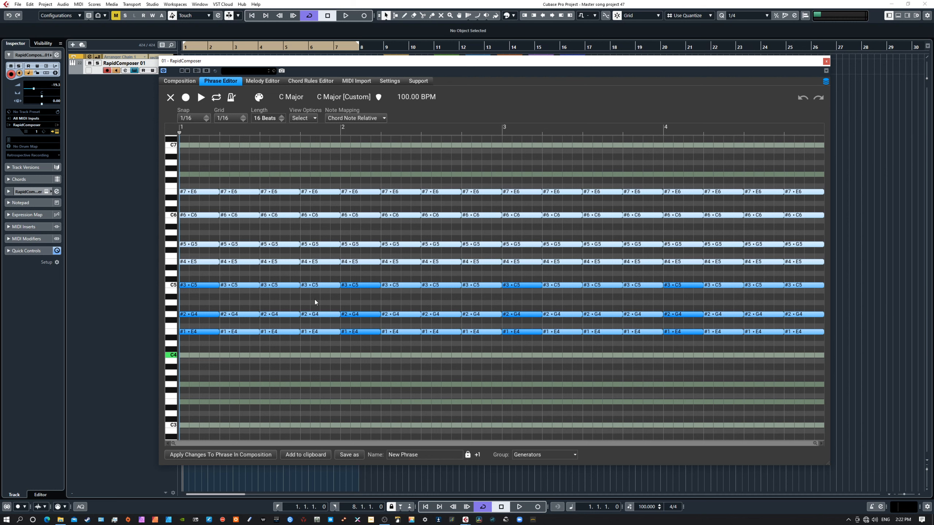
Remove the #1, #2 and #3 notes on the fourth beat of bar 1 in the Chord Generator phrase
{"action": "left_click_drag", "start_coordinate": [317, 272], "coordinate": [321, 343]}
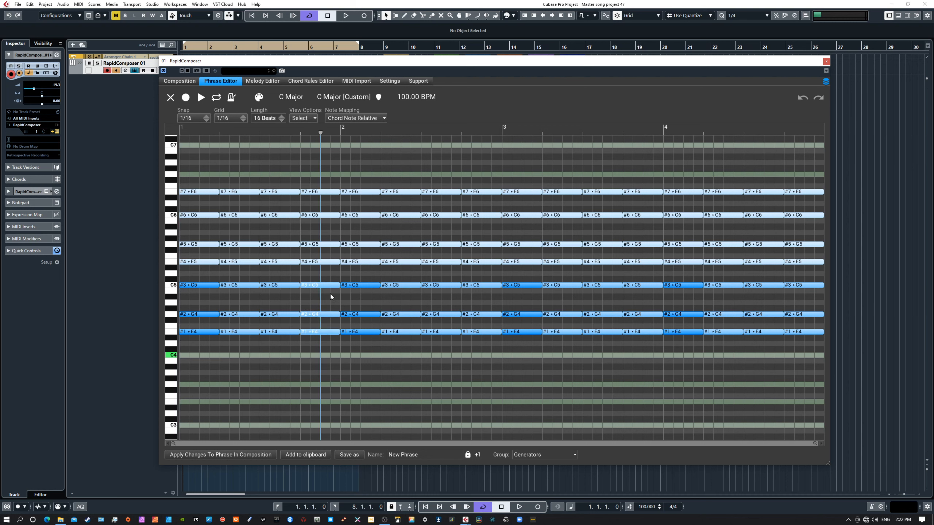
{"action": "double_click", "coordinate": [328, 286]}
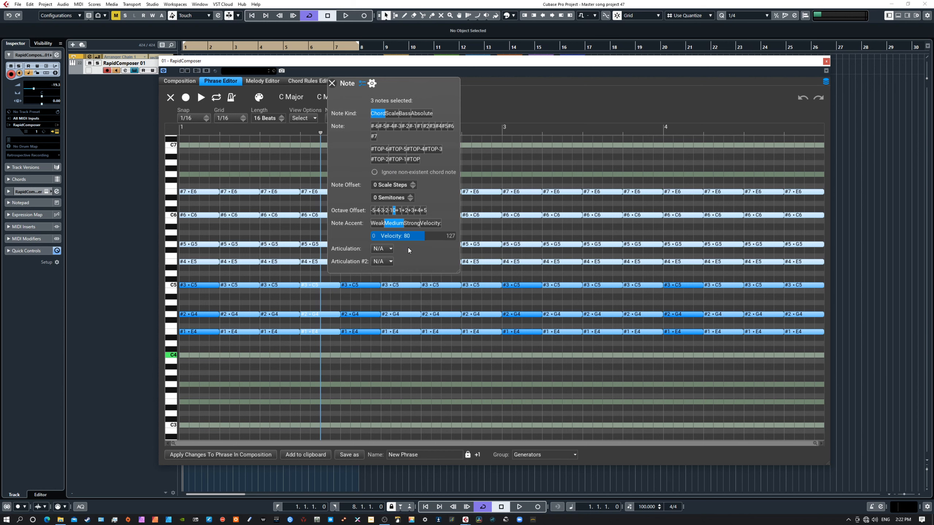
{"action": "left_click", "coordinate": [372, 85]}
{"action": "left_click", "coordinate": [362, 85]}
{"action": "left_click", "coordinate": [372, 84]}
{"action": "left_click", "coordinate": [362, 85]}
{"action": "left_click", "coordinate": [371, 85]}
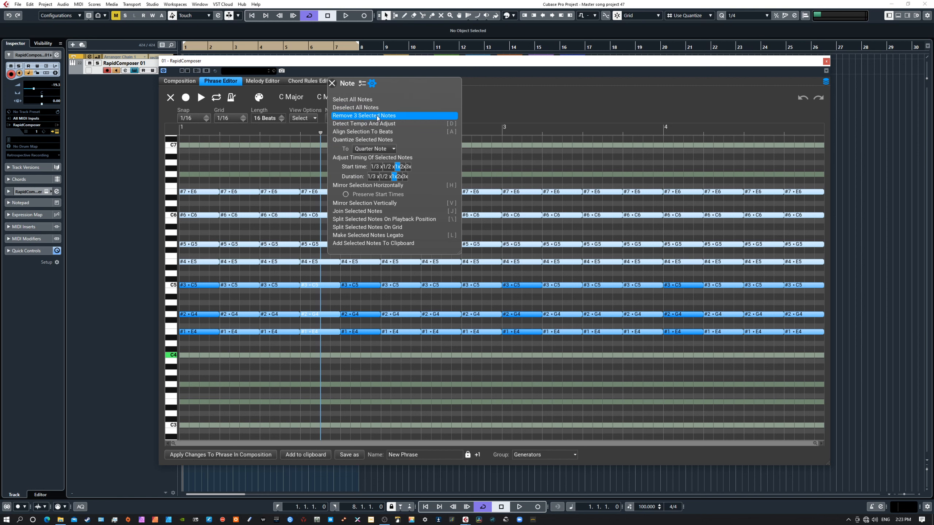
{"action": "left_click", "coordinate": [353, 116]}
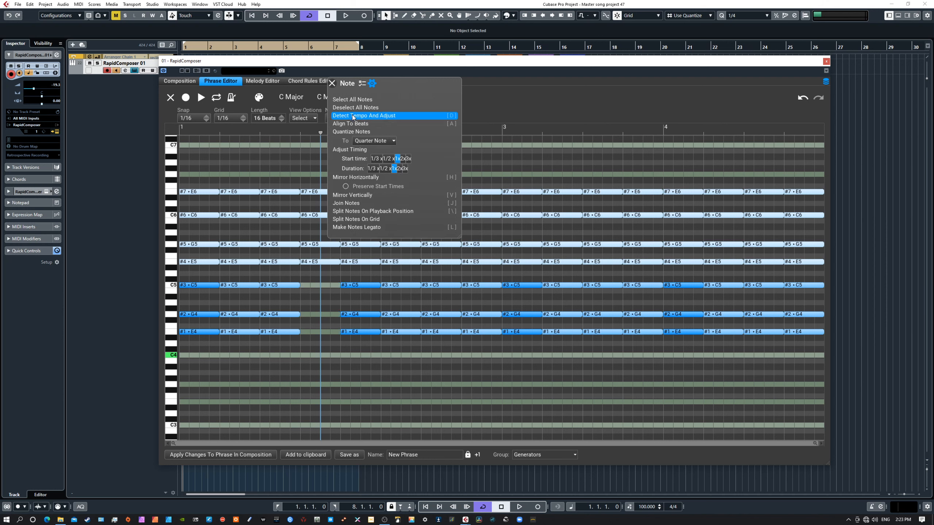
{"action": "left_click", "coordinate": [332, 84]}
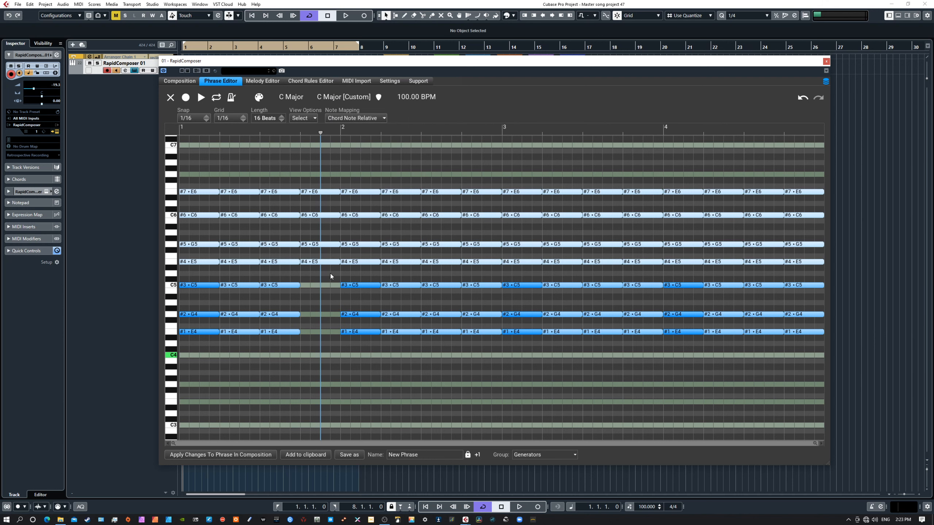
Extend the #1, #2 and #3 notes on beat 3 of bar 1 to the end of the bar, and apply the changes to the composition
{"action": "left_click_drag", "start_coordinate": [293, 277], "coordinate": [339, 335]}
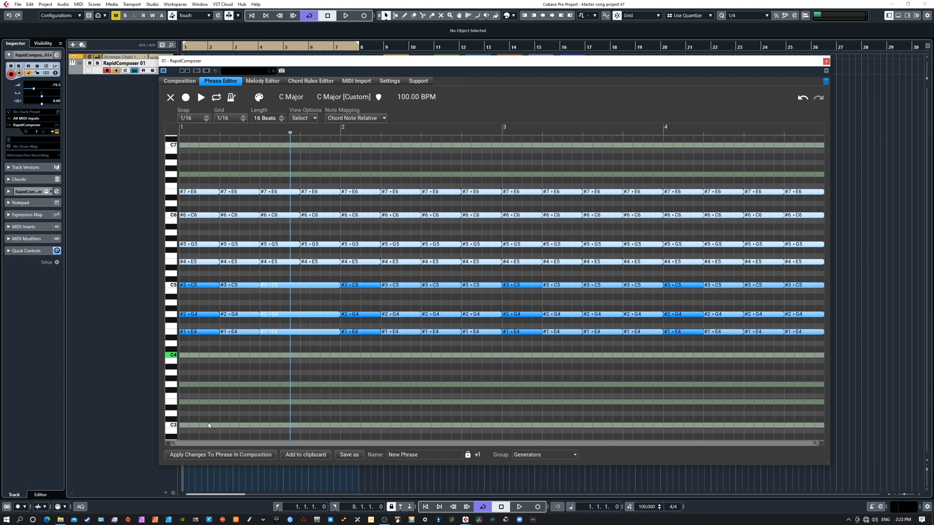
{"action": "left_click", "coordinate": [215, 455]}
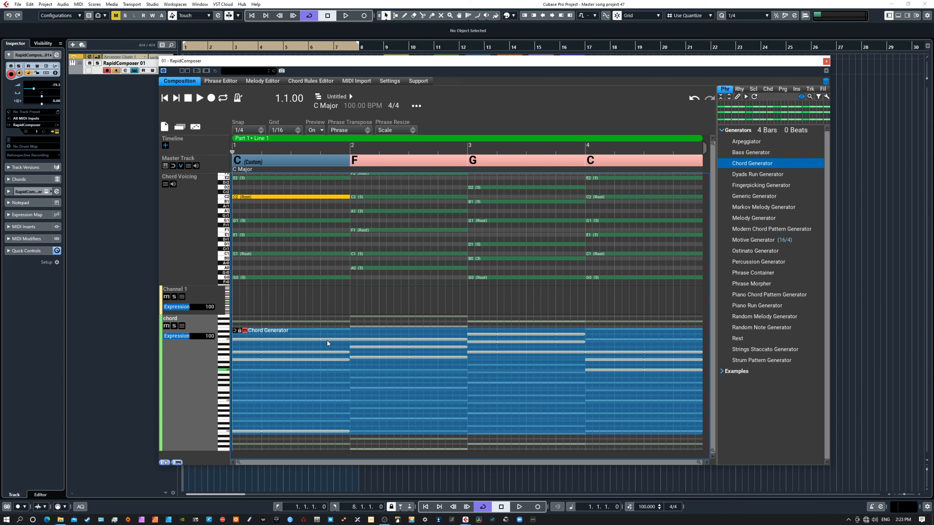
{"action": "scroll", "coordinate": [386, 394], "scroll_direction": "up", "scroll_amount": 1}
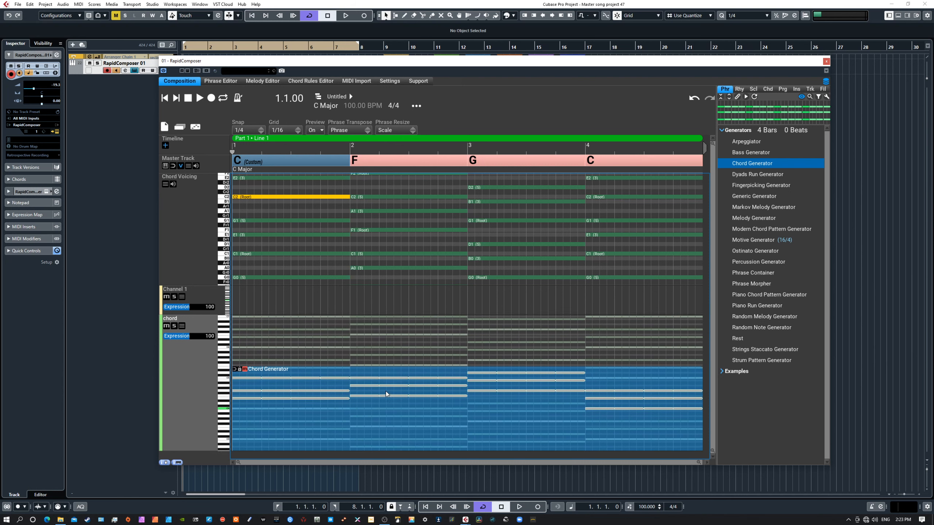
{"action": "scroll", "coordinate": [386, 393], "scroll_direction": "down", "scroll_amount": 1}
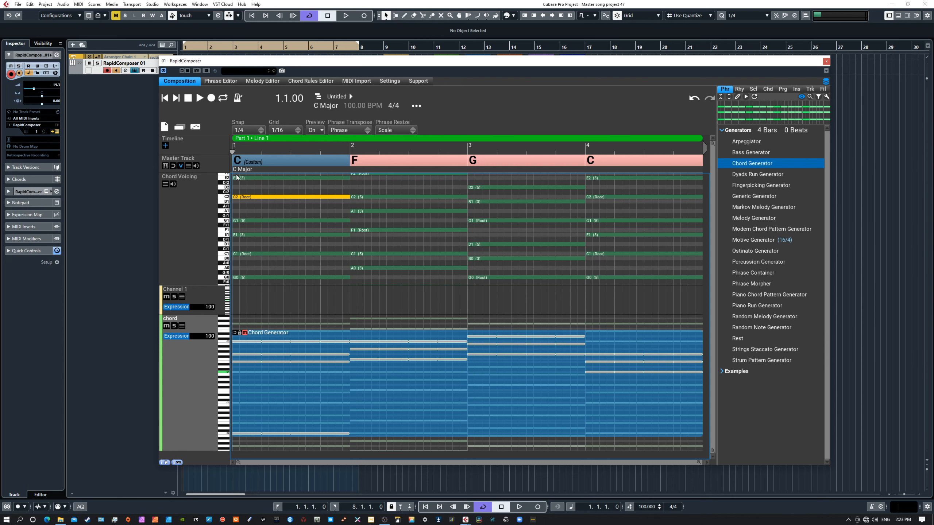
{"action": "left_click", "coordinate": [213, 81]}
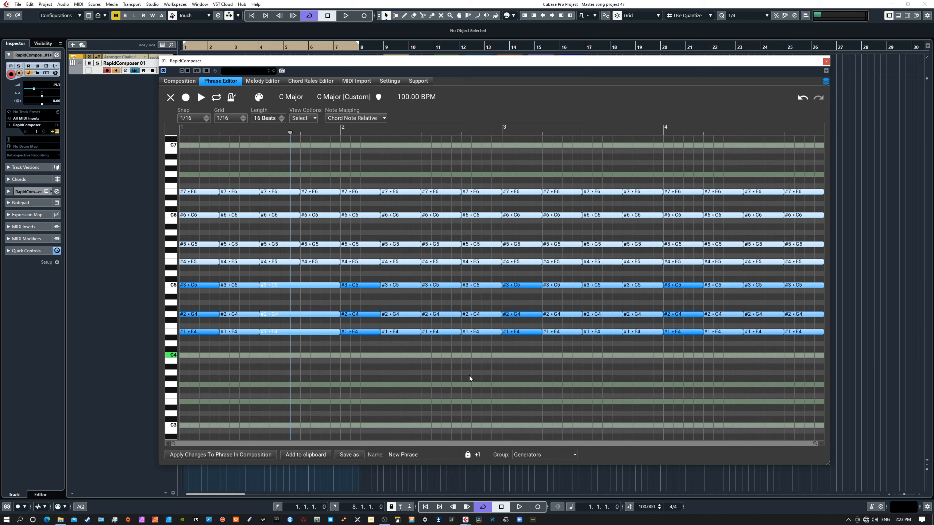
{"action": "left_click", "coordinate": [178, 84]}
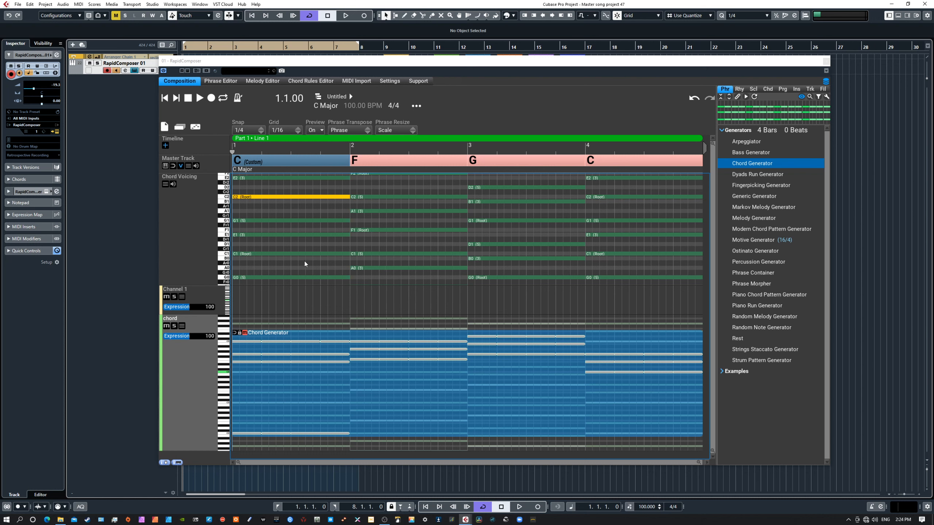
Reduce the height of the Chord Voicing track above Channel 1
{"action": "left_click", "coordinate": [193, 232]}
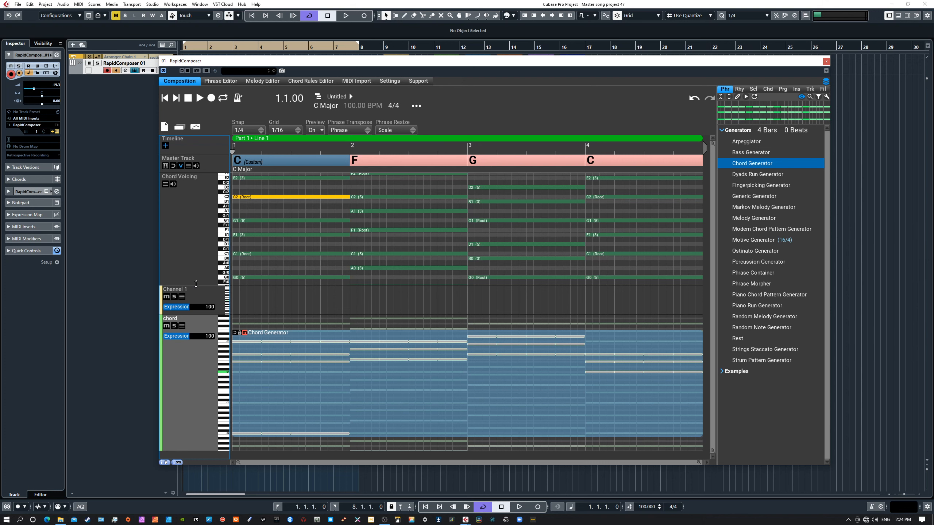
{"action": "left_click_drag", "start_coordinate": [194, 286], "coordinate": [188, 229]}
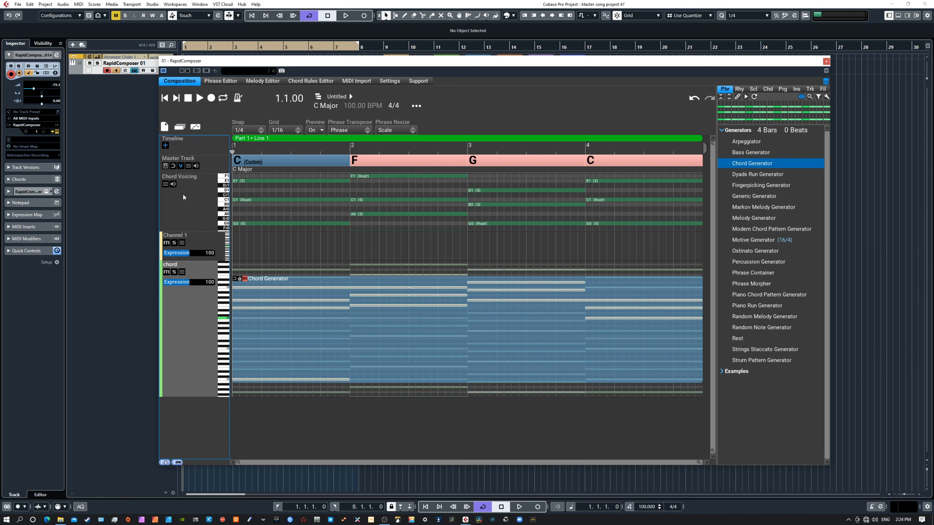
{"action": "left_click", "coordinate": [195, 232]}
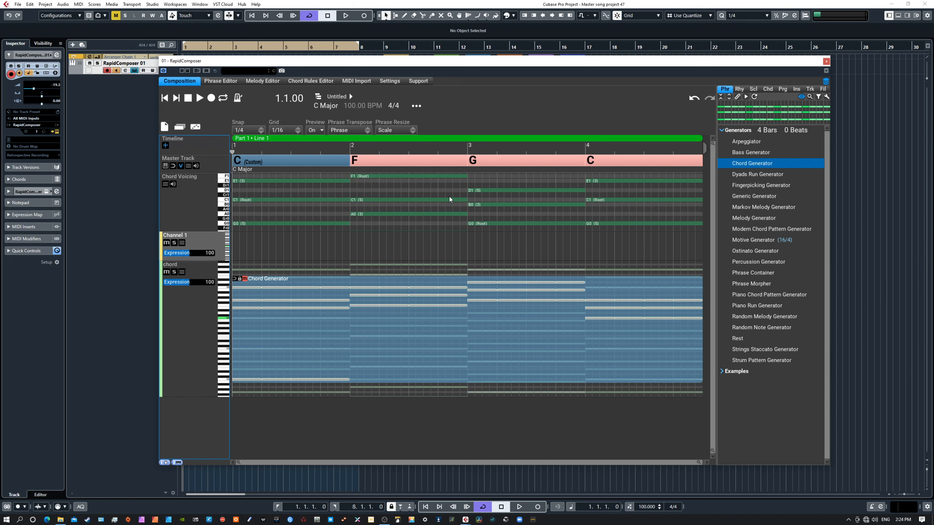
{"action": "mouse_move", "coordinate": [195, 231]}
{"action": "left_mouse_down"}
{"action": "mouse_move", "coordinate": [186, 378]}
{"action": "mouse_move", "coordinate": [187, 241]}
{"action": "left_mouse_up"}
Check the chord track's available actions, and add a new track below it
{"action": "right_click", "coordinate": [187, 241]}
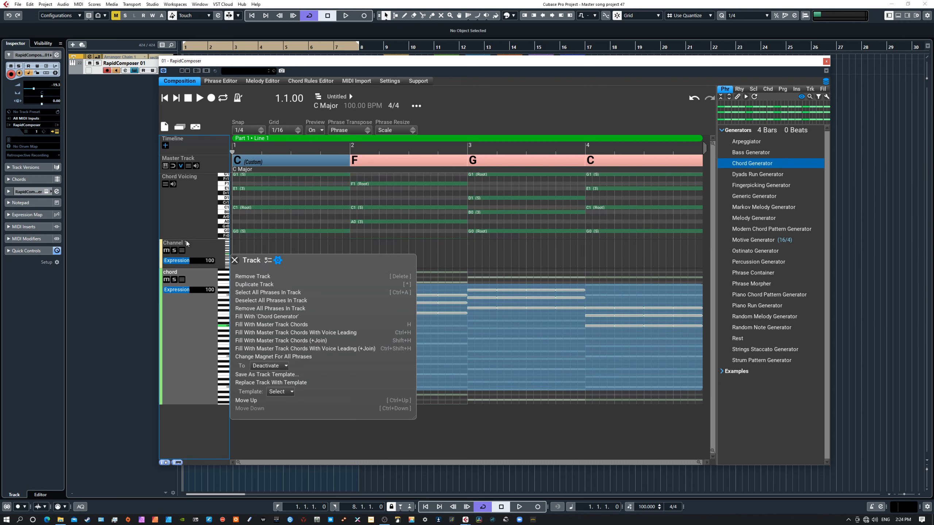
{"action": "left_click", "coordinate": [235, 261]}
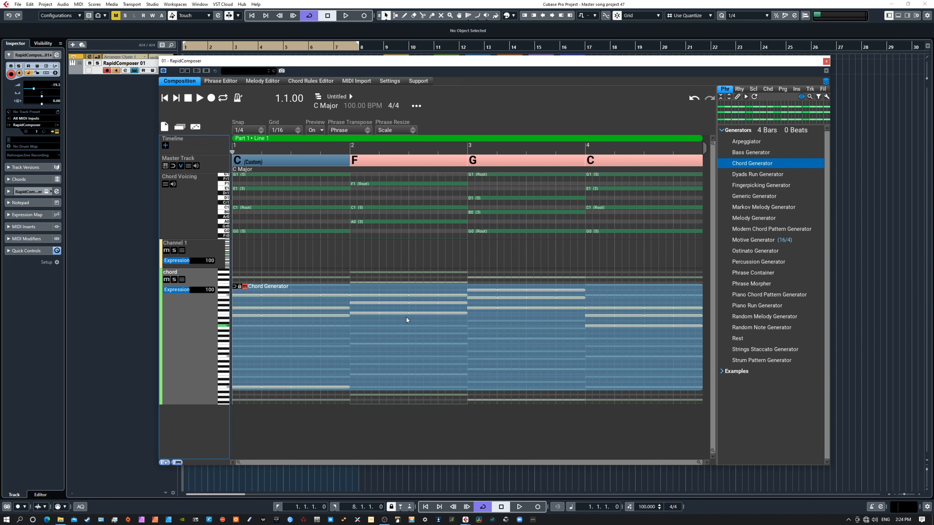
{"action": "right_click", "coordinate": [196, 412]}
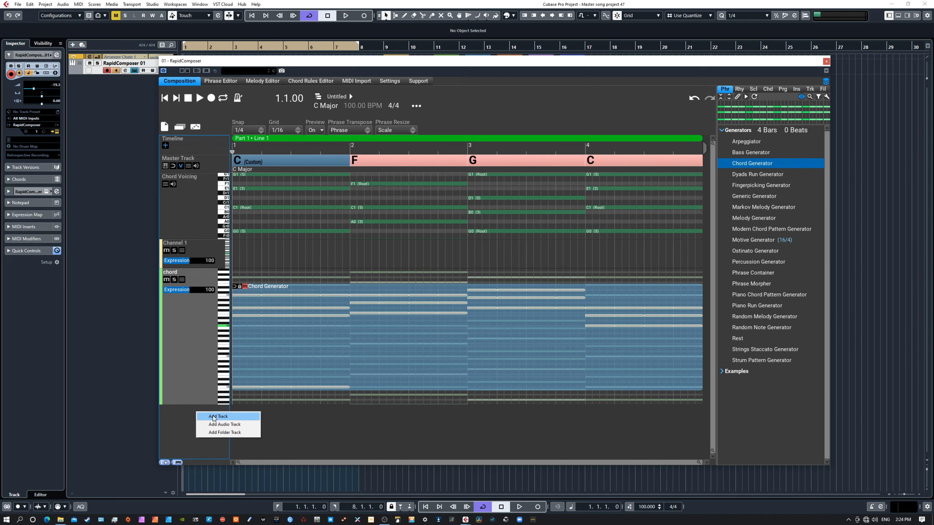
{"action": "left_click", "coordinate": [214, 417]}
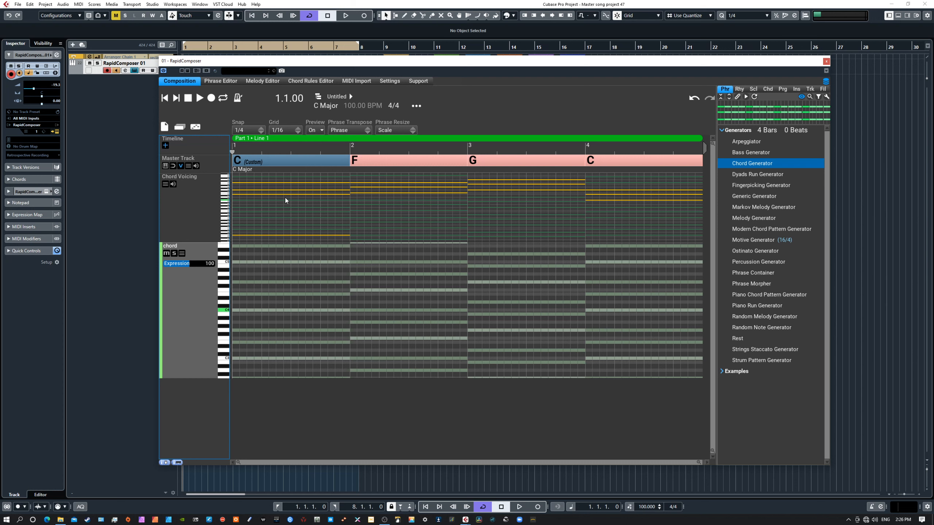
Fill the empty chord track with the master track chords, using voice leading and joined notes
{"action": "right_click", "coordinate": [197, 296]}
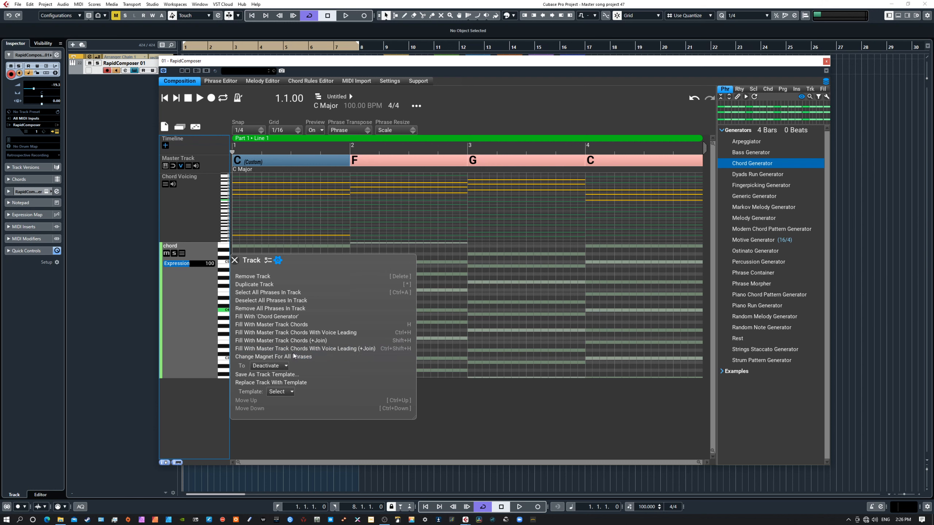
{"action": "left_click", "coordinate": [257, 349]}
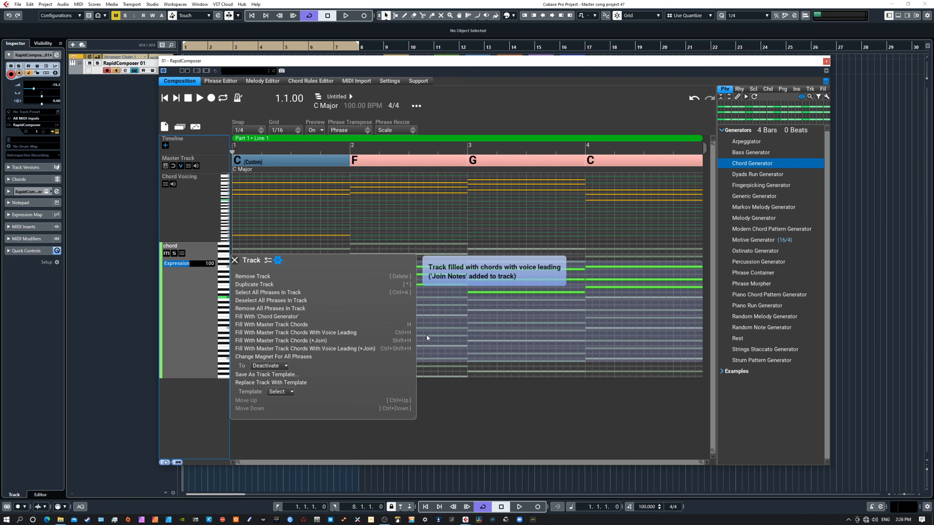
{"action": "left_click", "coordinate": [237, 261]}
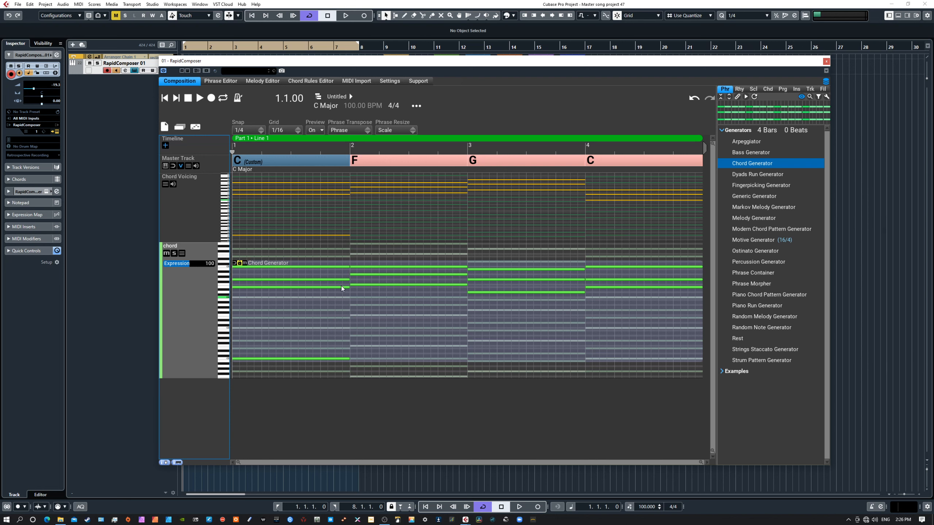
{"action": "scroll", "coordinate": [388, 318], "scroll_direction": "up", "scroll_amount": 1}
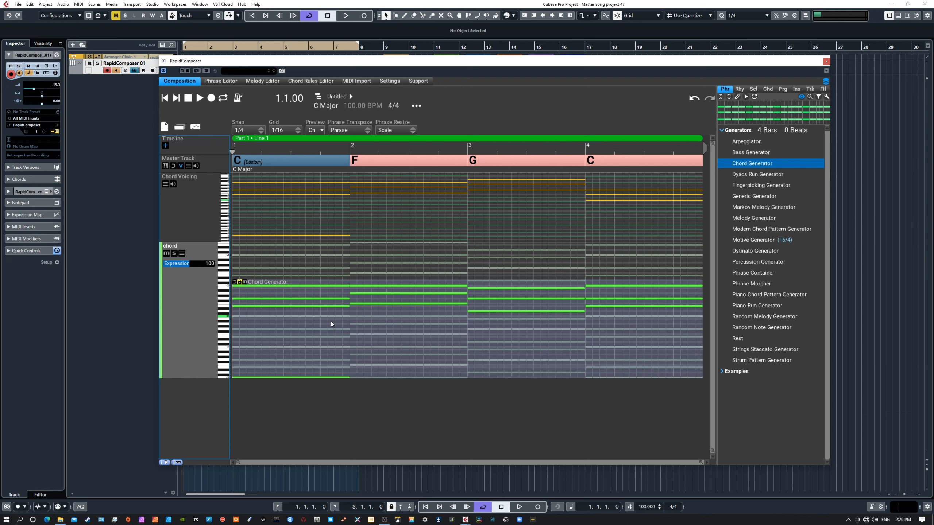
{"action": "left_click", "coordinate": [235, 286]}
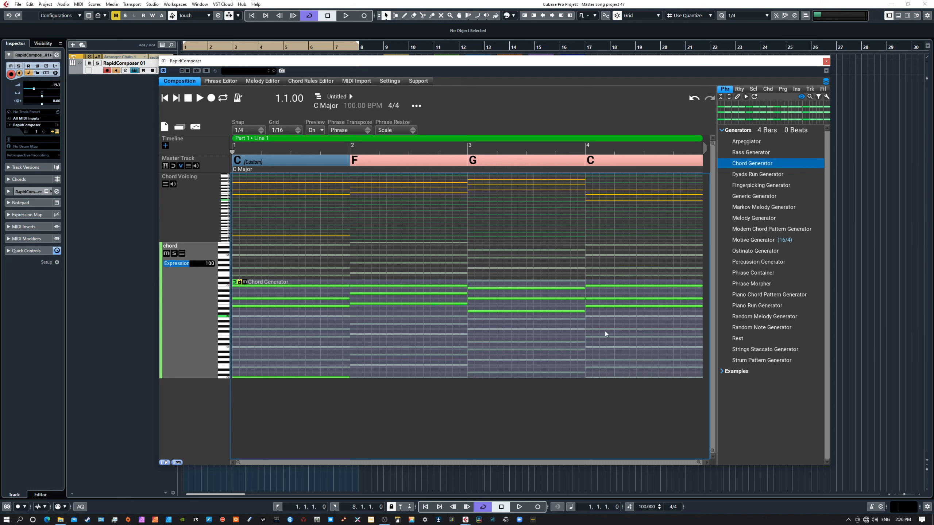
{"action": "right_click", "coordinate": [186, 324]}
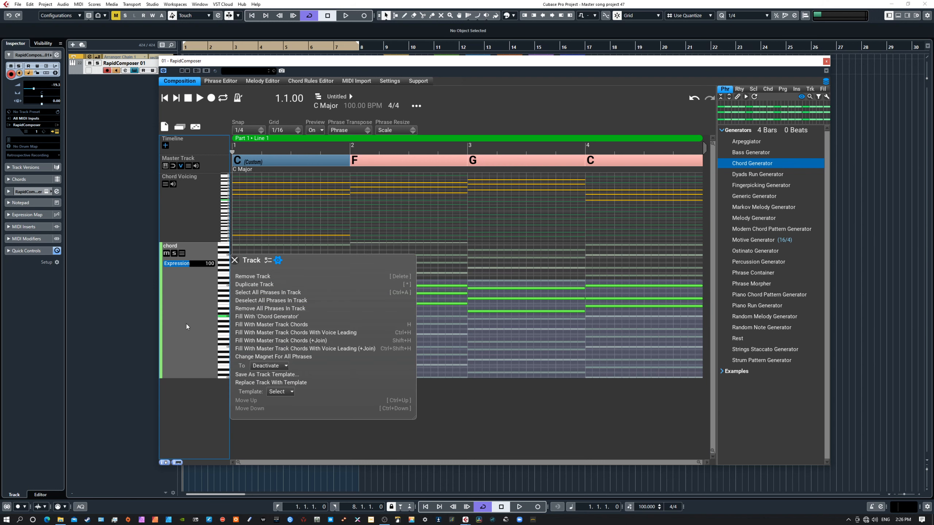
{"action": "left_click", "coordinate": [234, 262]}
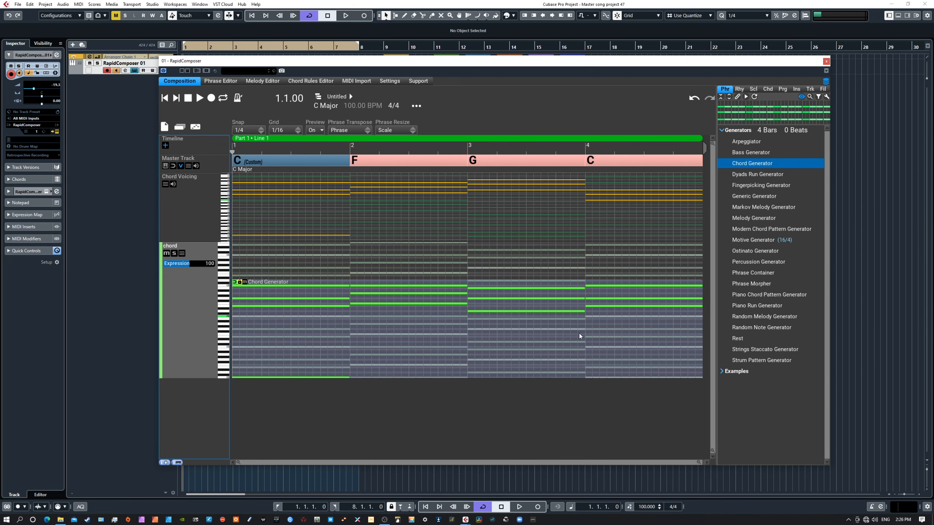
{"action": "left_click", "coordinate": [256, 307]}
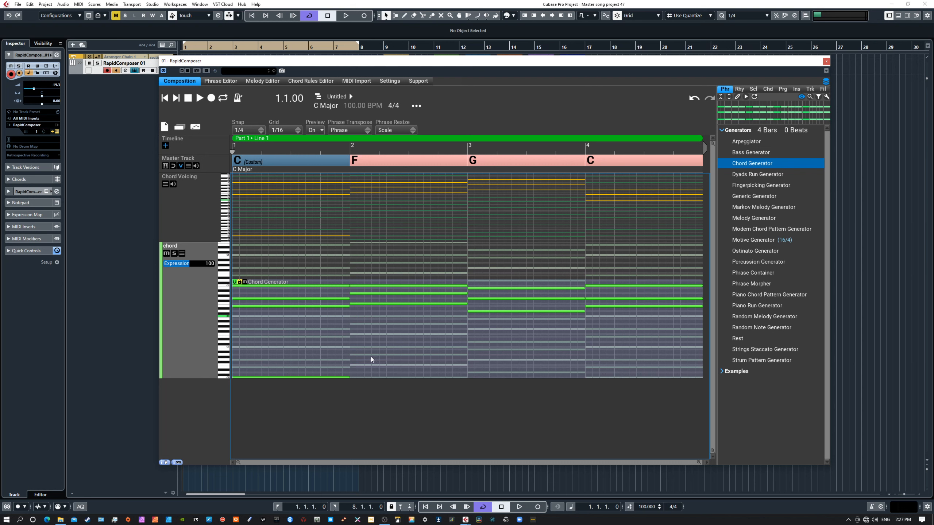
{"action": "left_click", "coordinate": [192, 313]}
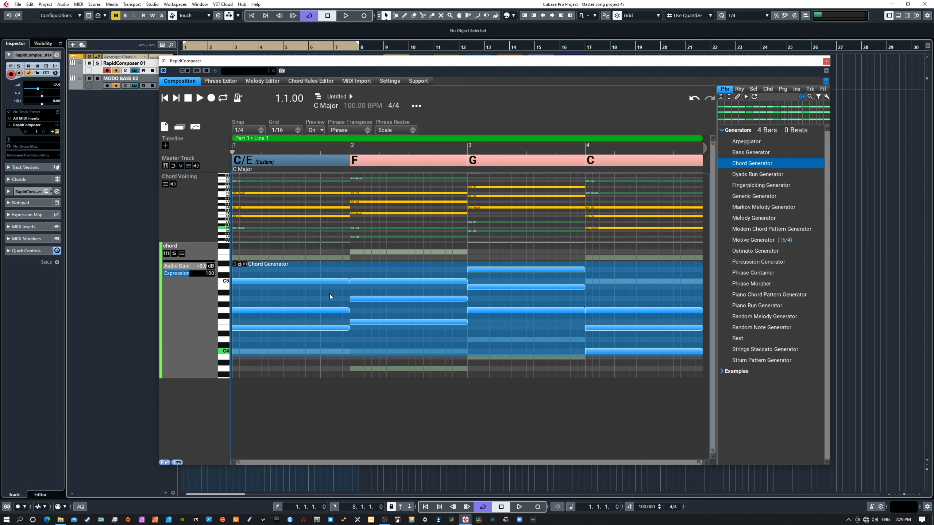
Set the chord track's instrument to MIDI: Plug-in Host, and look through its MIDI output channels
{"action": "left_click", "coordinate": [312, 369]}
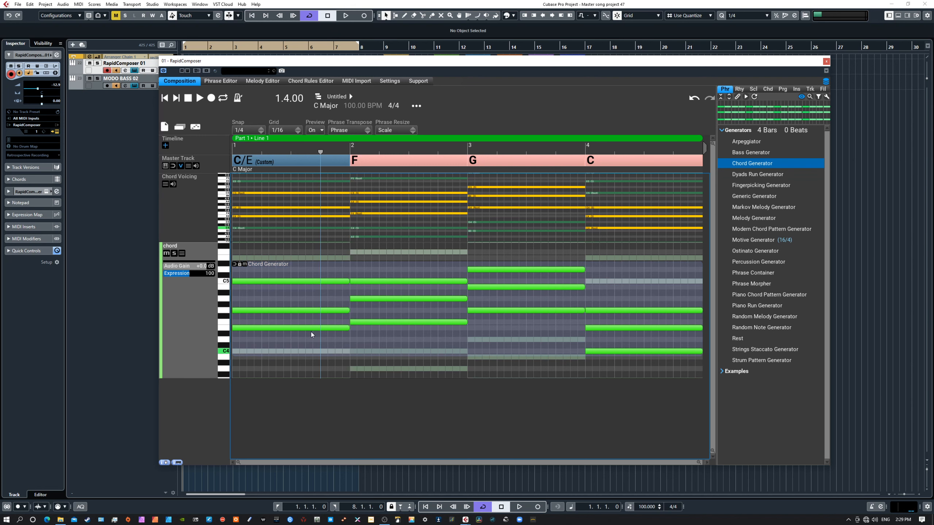
{"action": "double_click", "coordinate": [198, 307]}
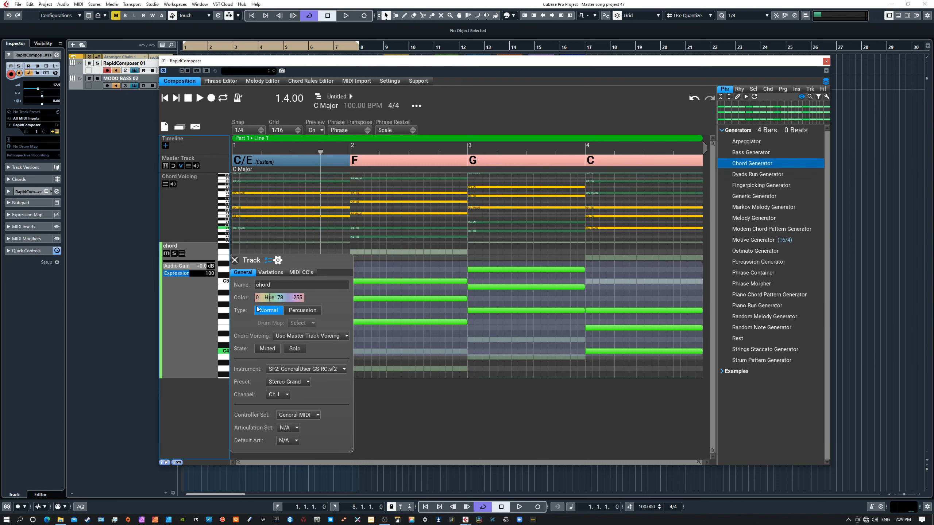
{"action": "left_click", "coordinate": [277, 369]}
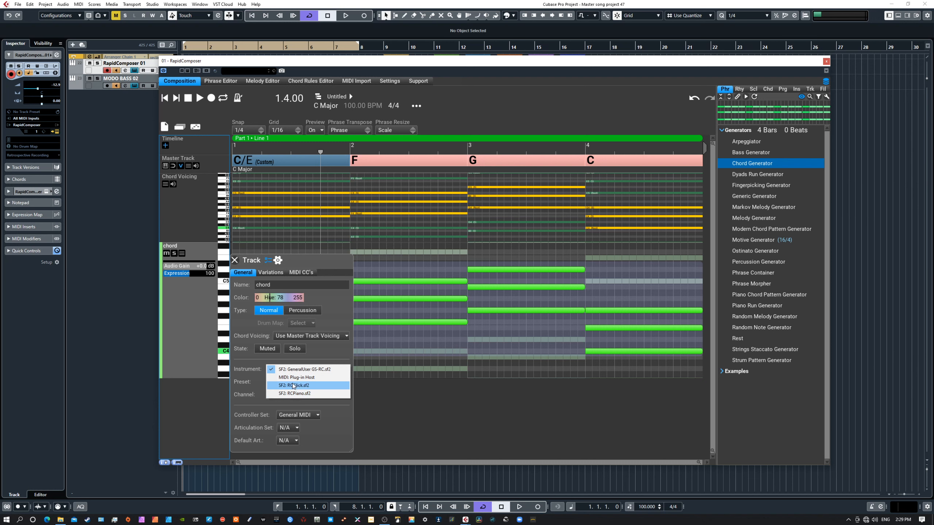
{"action": "left_click", "coordinate": [296, 378]}
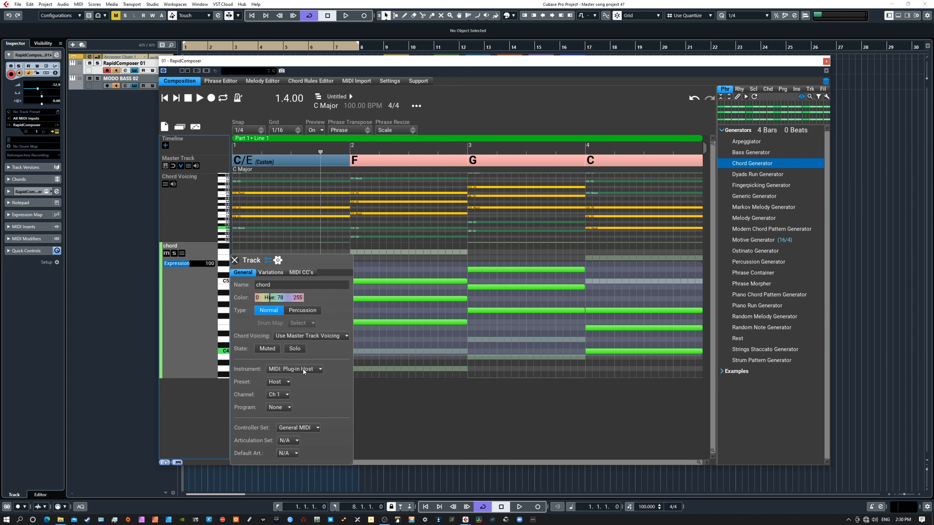
{"action": "left_click", "coordinate": [282, 395]}
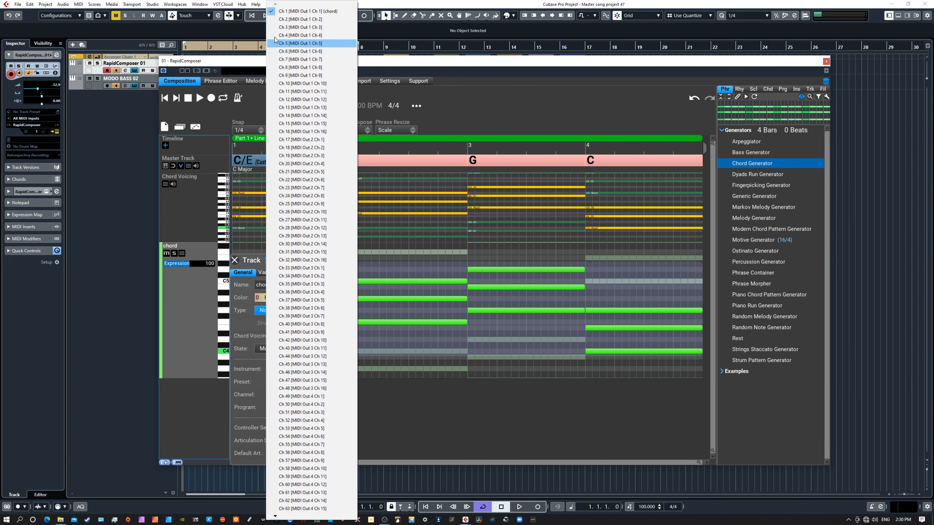
{"action": "left_click", "coordinate": [207, 324]}
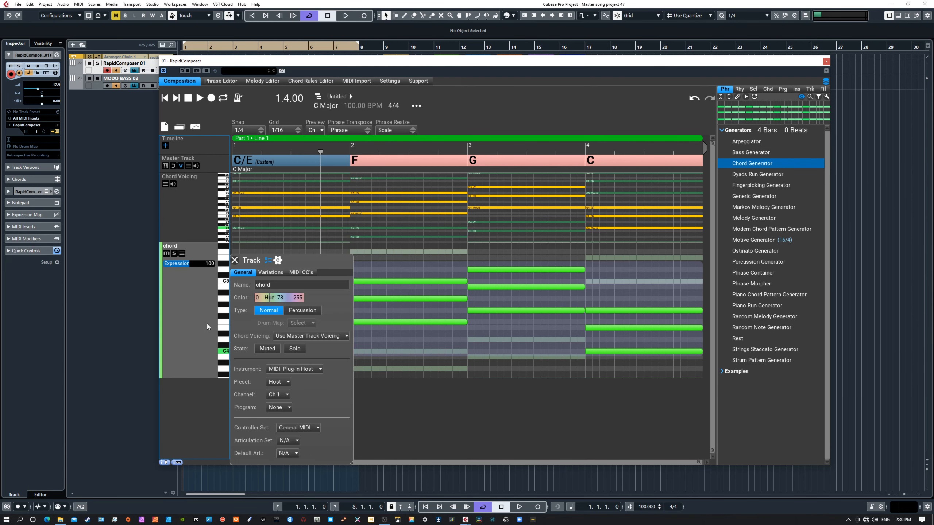
Set the MIDI input of the MODO BASS 02 track in Cubase to RapidComposer MIDI Out 1 (1-16)
{"action": "left_click_drag", "start_coordinate": [0, 161], "coordinate": [0, 161]}
{"action": "left_click", "coordinate": [97, 83]}
{"action": "left_click", "coordinate": [39, 119]}
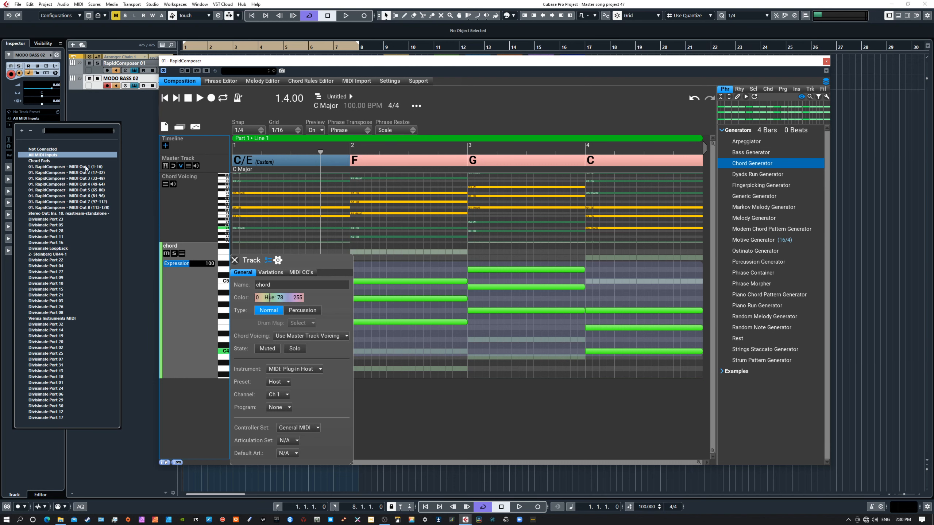
{"action": "left_click", "coordinate": [58, 167]}
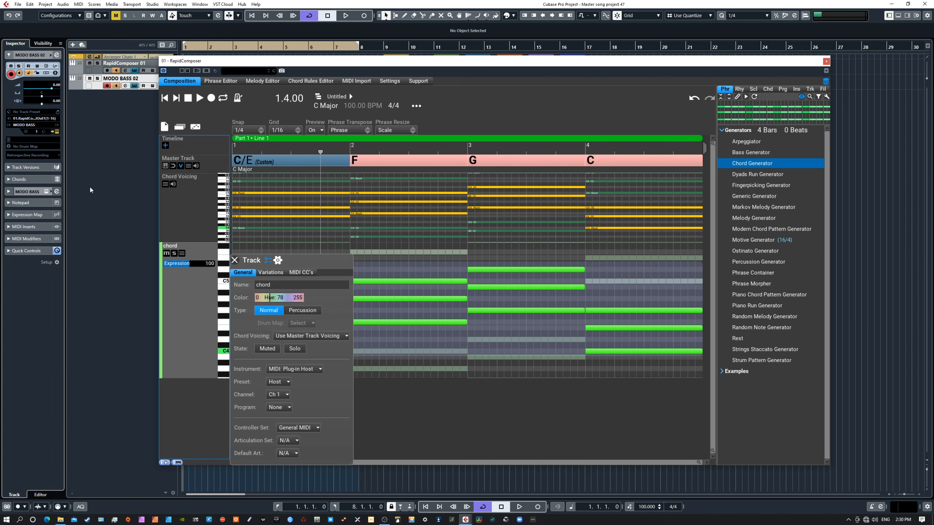
Close the chord track's settings window, and select and deselect its Chord Generator phrase
{"action": "left_click", "coordinate": [404, 332]}
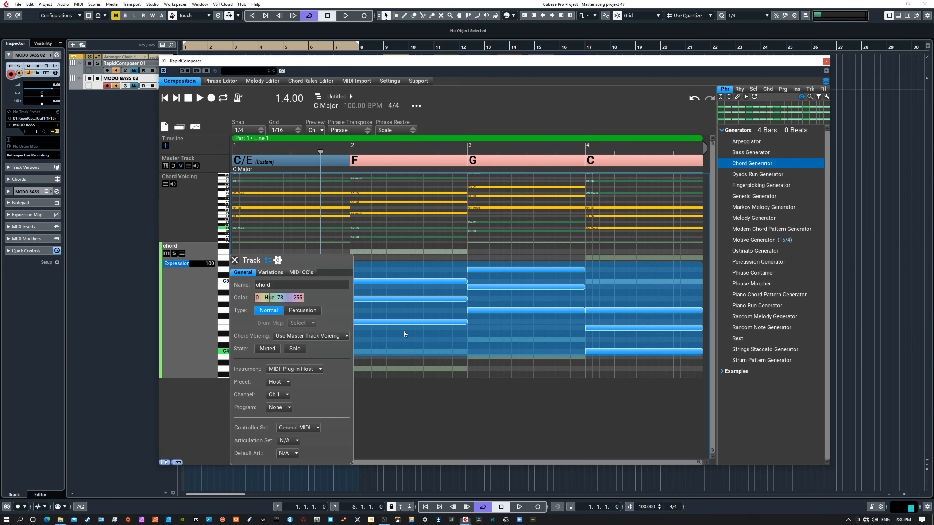
{"action": "left_click", "coordinate": [235, 261]}
{"action": "left_click", "coordinate": [296, 365]}
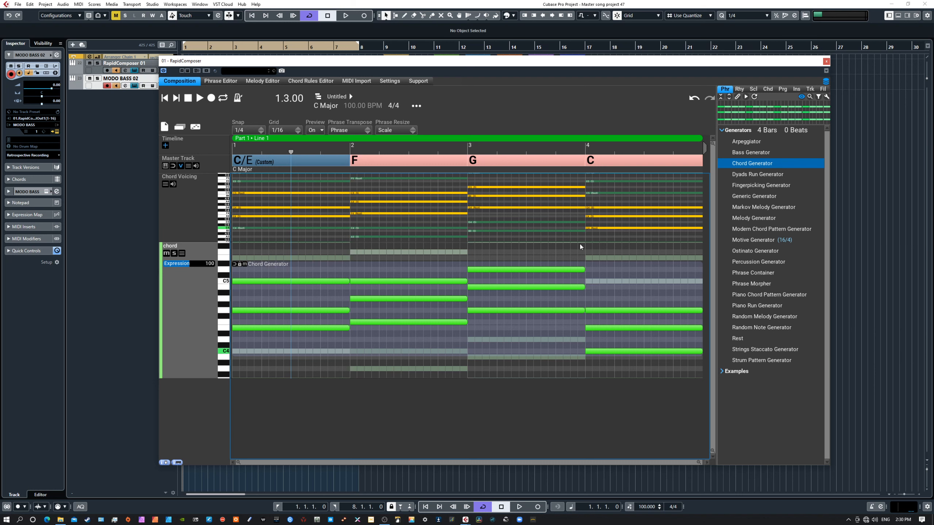
{"action": "left_click", "coordinate": [444, 328]}
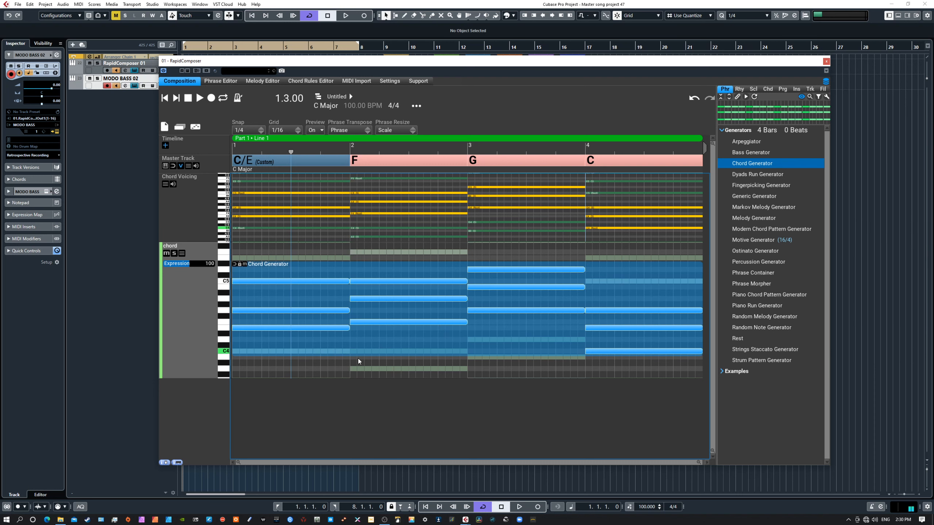
{"action": "left_click", "coordinate": [329, 362]}
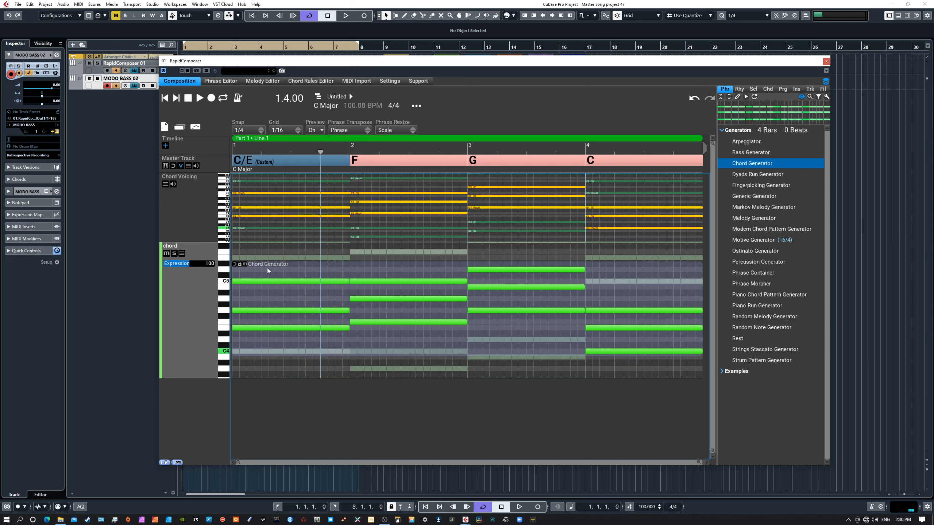
Mute the Chord Generator phrase on the chord track, and delete it from the track
{"action": "left_click", "coordinate": [245, 264]}
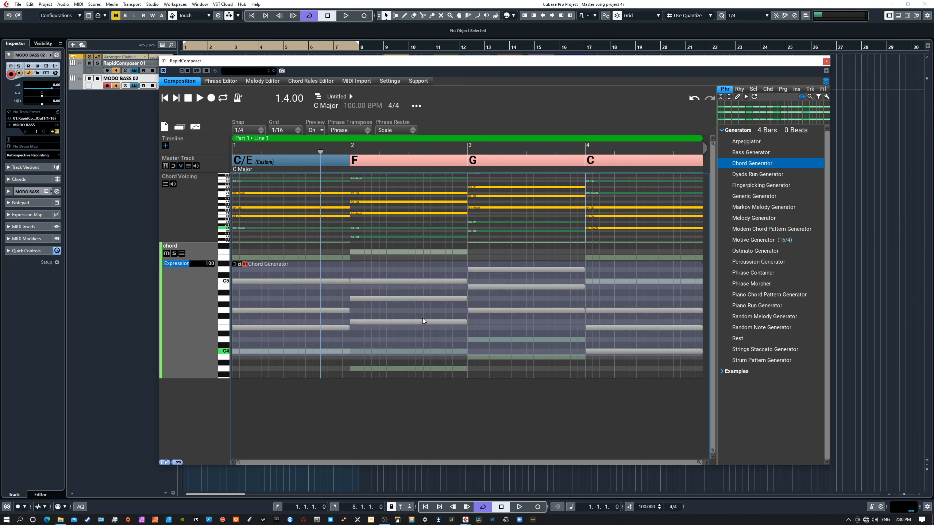
{"action": "left_click", "coordinate": [510, 308]}
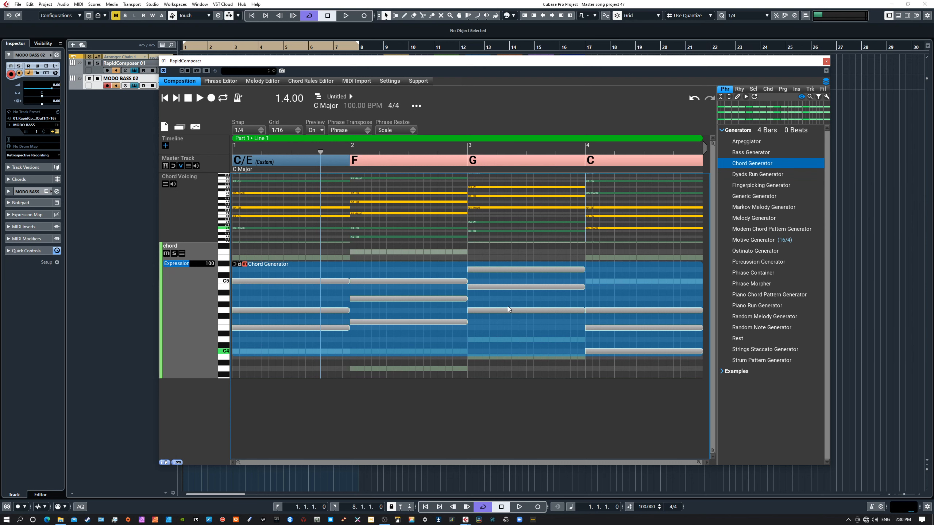
{"action": "key", "text": "Delete"}
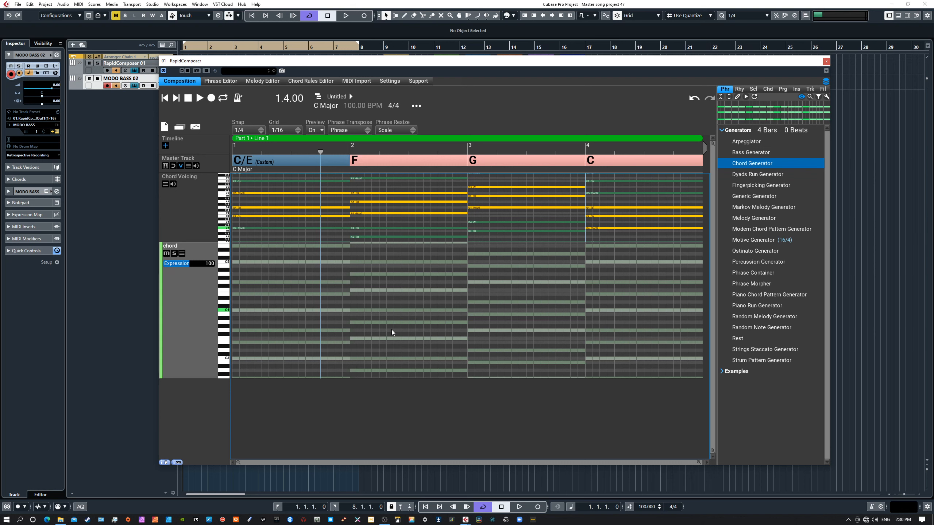
Fill the empty chord track with a Bass Generator phrase across all four bars, and deselect it
{"action": "left_click", "coordinate": [747, 153]}
{"action": "left_click_drag", "start_coordinate": [747, 151], "coordinate": [183, 324]}
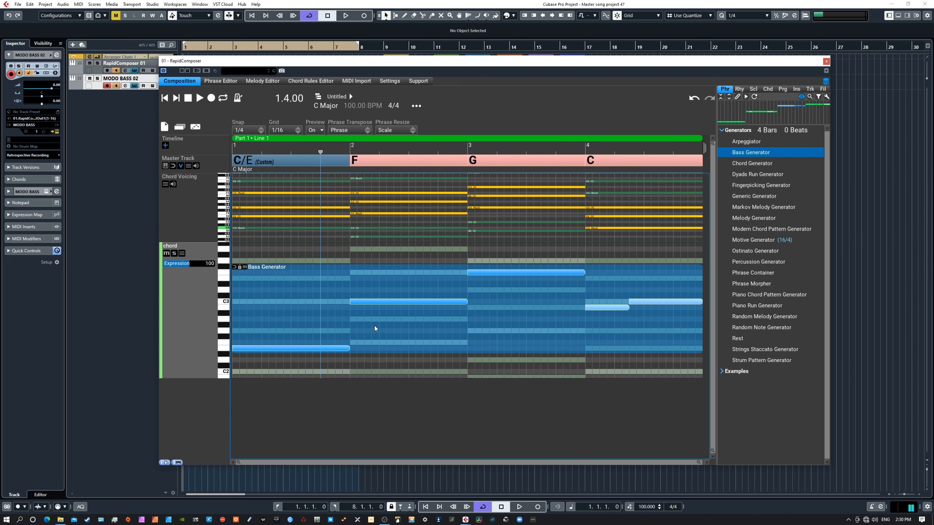
{"action": "left_click", "coordinate": [359, 360]}
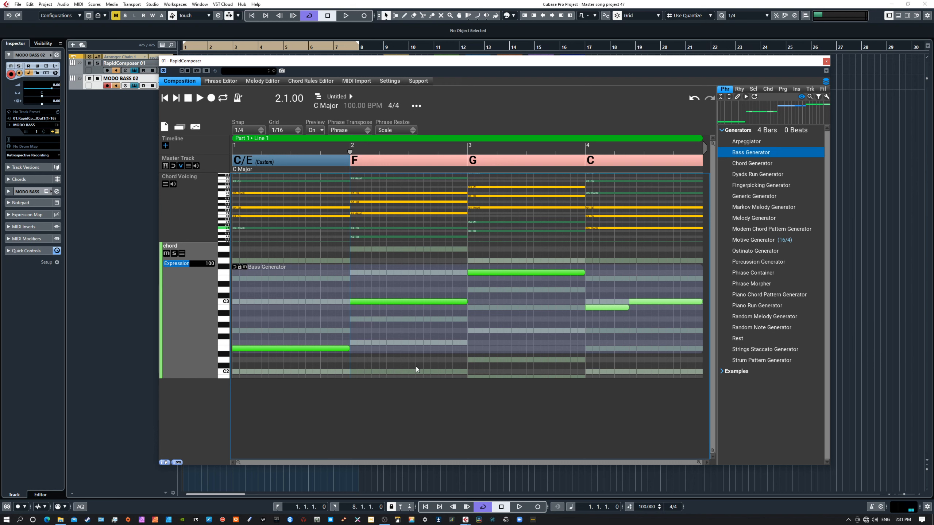
Check the MIDI input choices of the MODO BASS 02 track in Cubase without changing its routing
{"action": "left_click", "coordinate": [24, 119]}
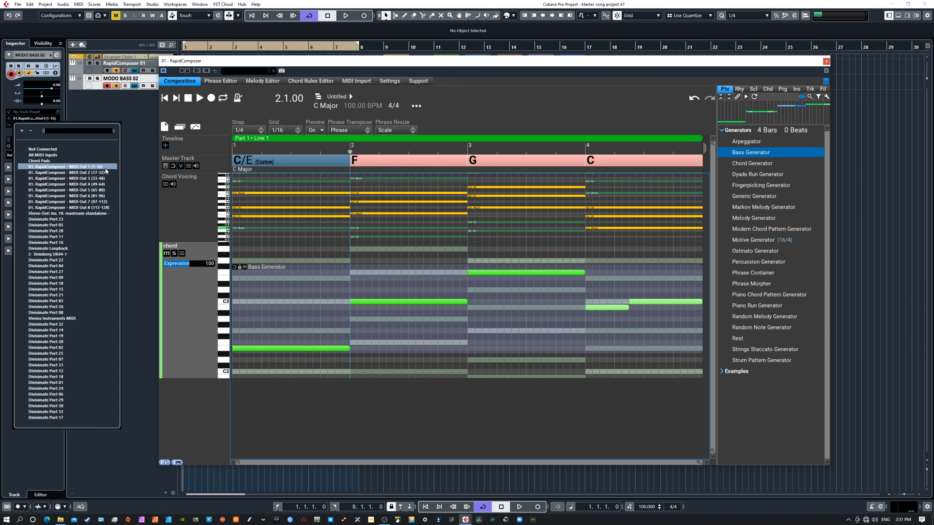
{"action": "left_click", "coordinate": [128, 177]}
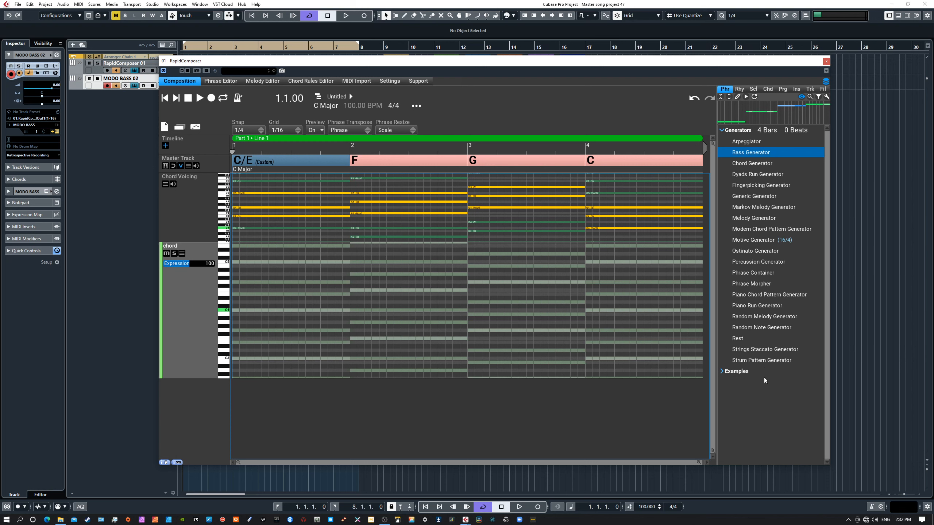
Fill the empty chord track with a Strings Staccato Generator phrase across all four bars, and mute the phrase
{"action": "left_click", "coordinate": [753, 348]}
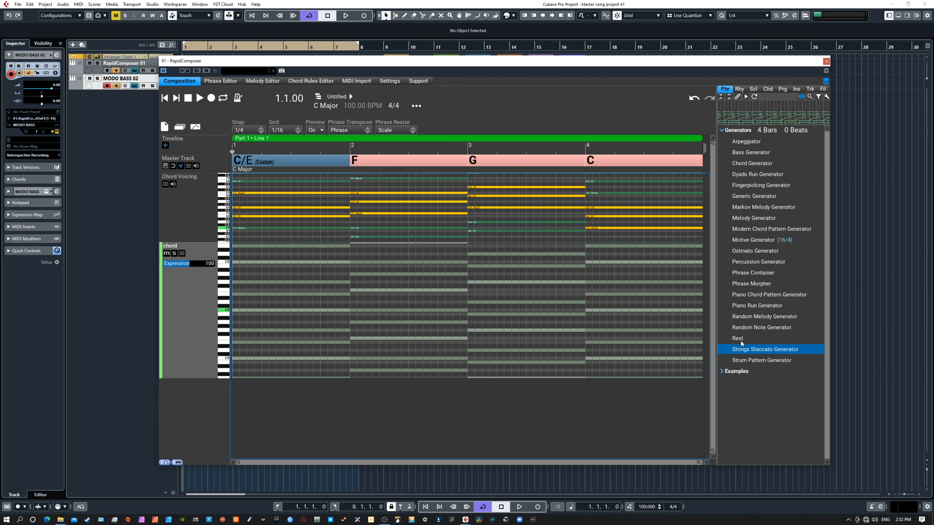
{"action": "left_click_drag", "start_coordinate": [754, 351], "coordinate": [186, 291]}
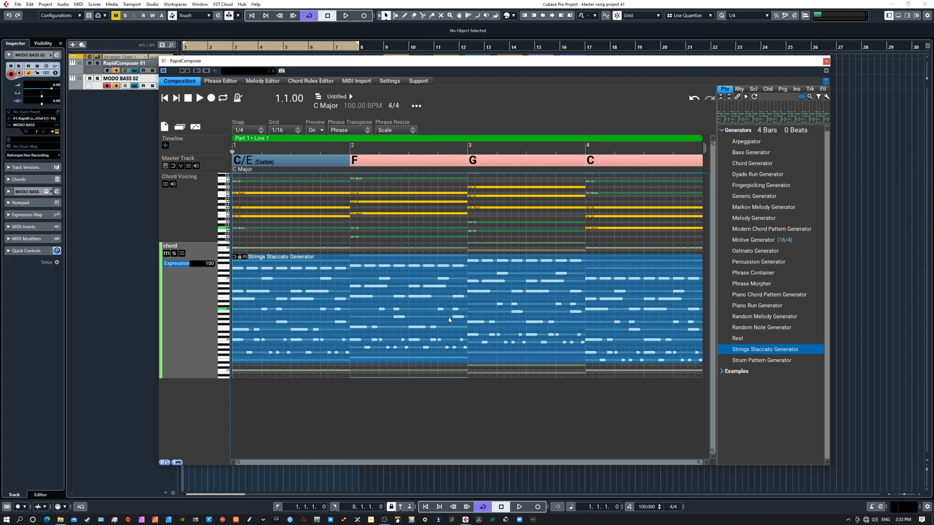
{"action": "left_click", "coordinate": [245, 257]}
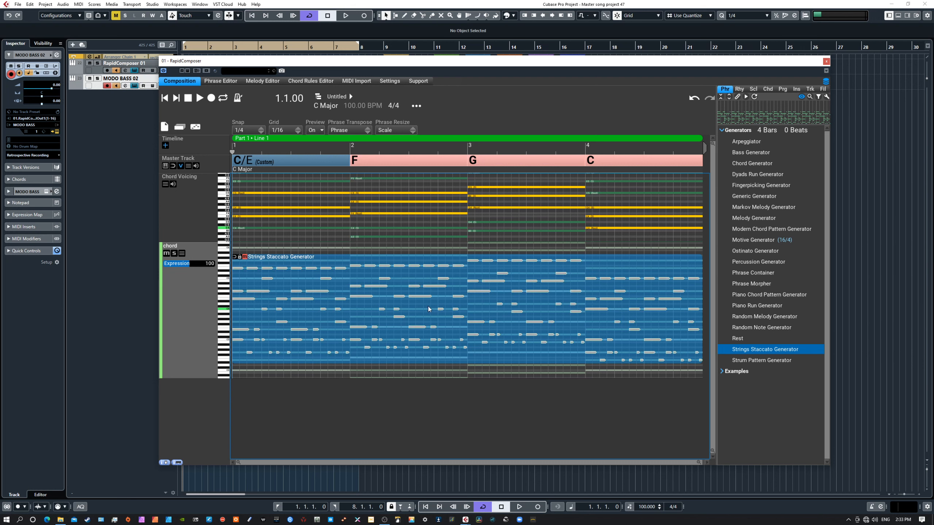
Set the Strings Staccato Generator phrase's polyphony to 5 in its generator settings, and apply it to the selection
{"action": "double_click", "coordinate": [439, 309]}
{"action": "left_click_drag", "start_coordinate": [527, 341], "coordinate": [559, 168]}
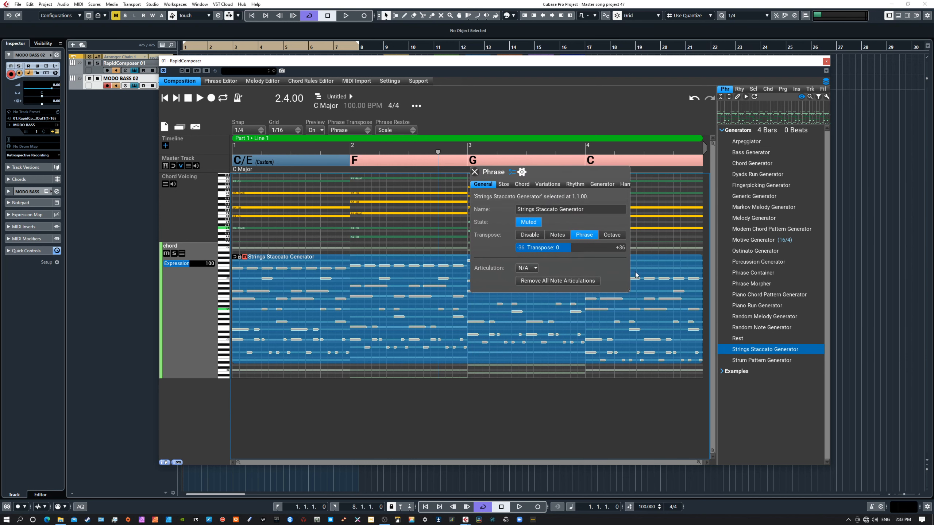
{"action": "left_click_drag", "start_coordinate": [626, 291], "coordinate": [689, 313]}
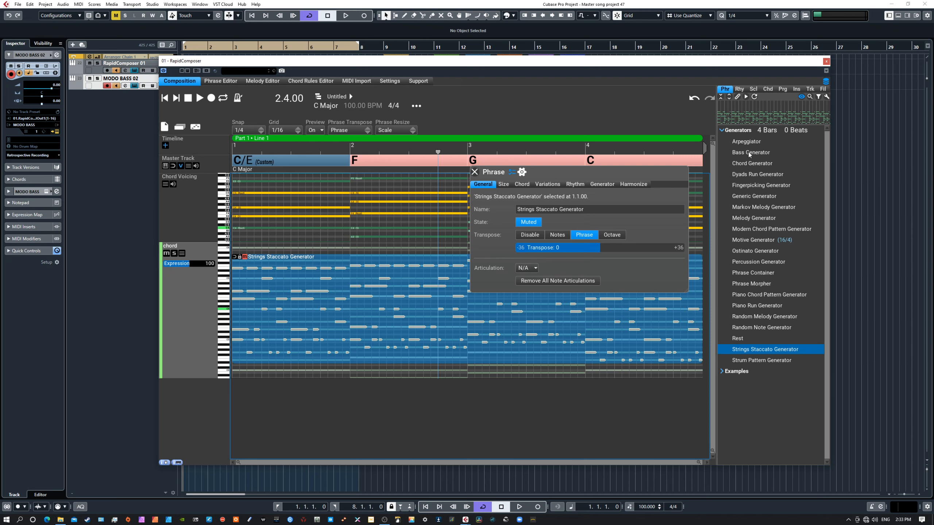
{"action": "left_click", "coordinate": [601, 183]}
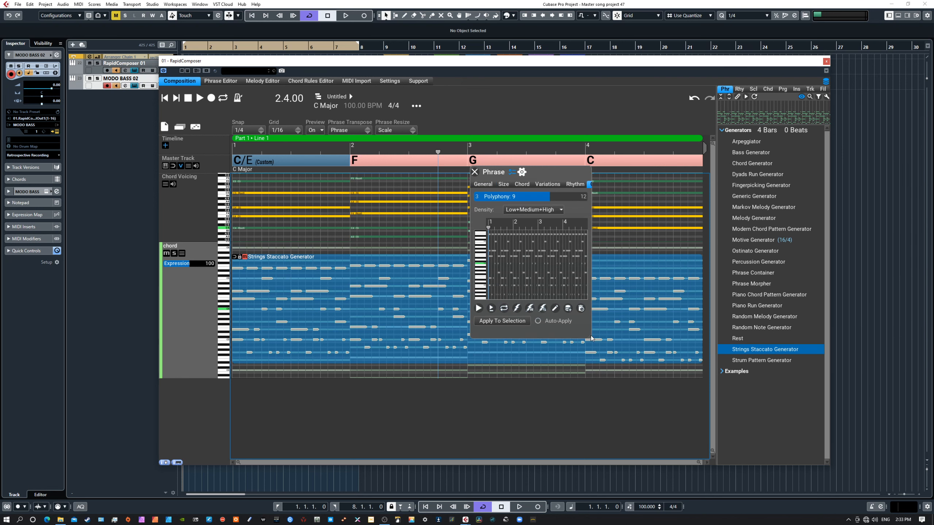
{"action": "left_click_drag", "start_coordinate": [590, 339], "coordinate": [680, 354]}
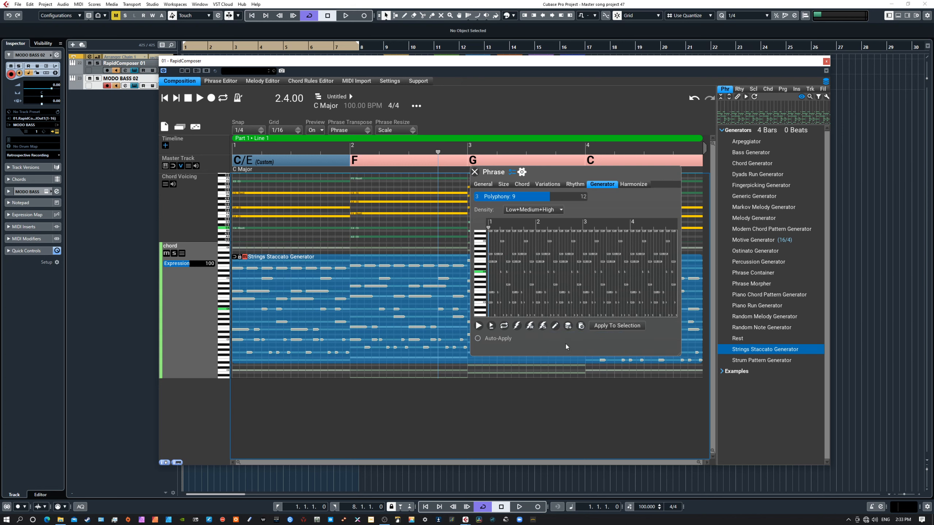
{"action": "mouse_move", "coordinate": [517, 208]}
{"action": "left_click_drag", "start_coordinate": [539, 199], "coordinate": [501, 198]}
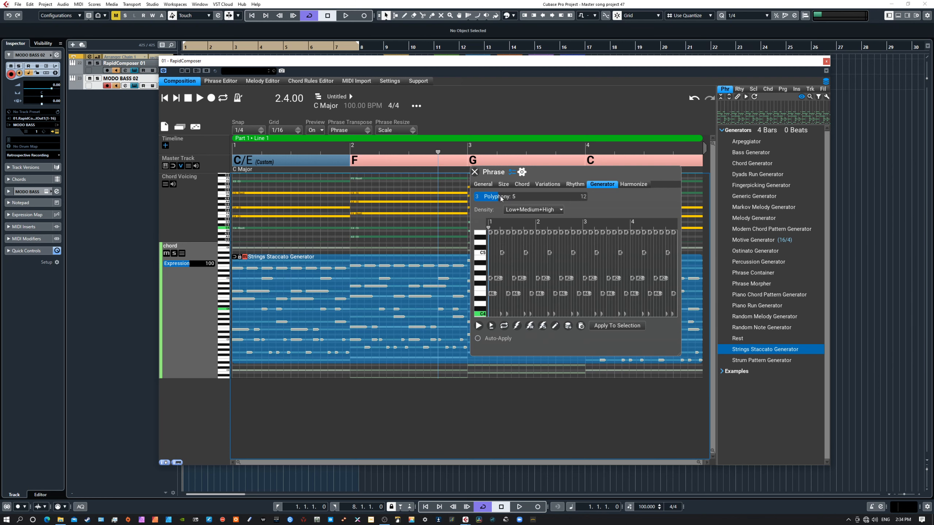
{"action": "left_click", "coordinate": [608, 327]}
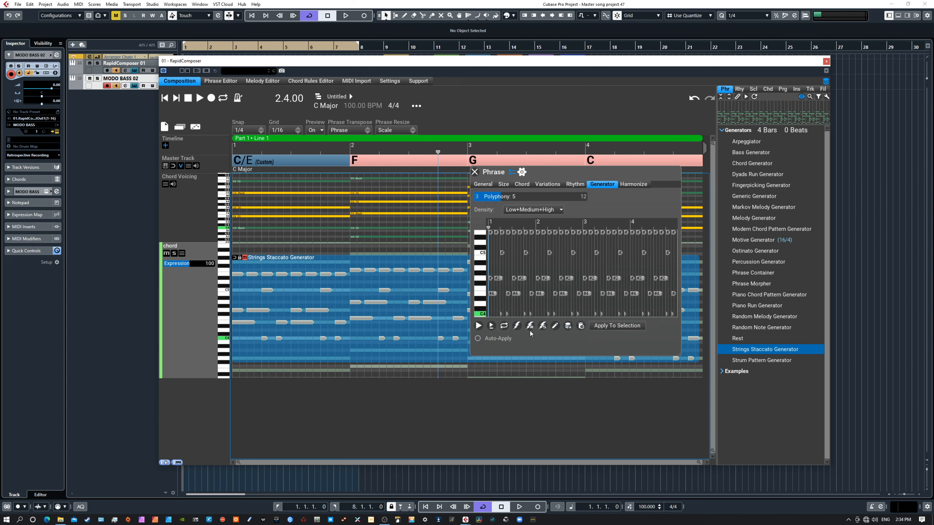
Generate several new random versions of the staccato pattern in the phrase's generator preview
{"action": "left_click", "coordinate": [516, 327]}
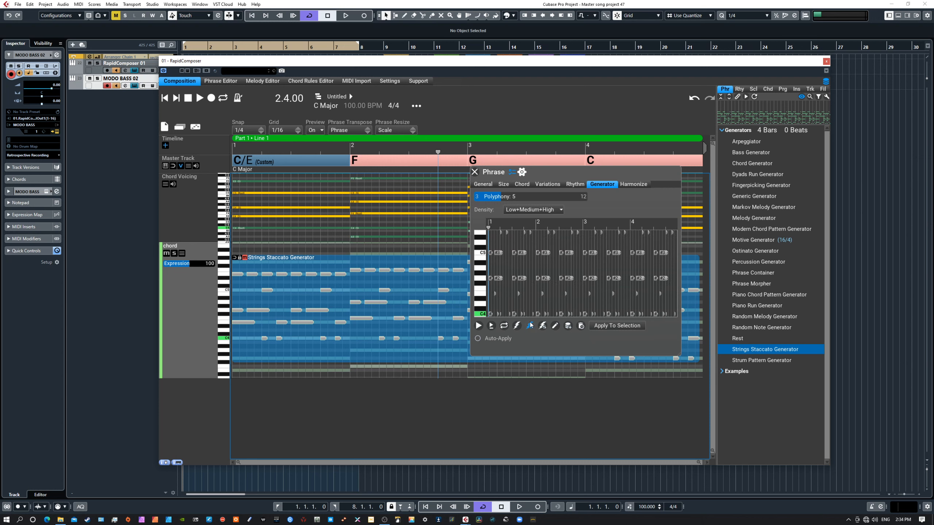
{"action": "left_click", "coordinate": [542, 326]}
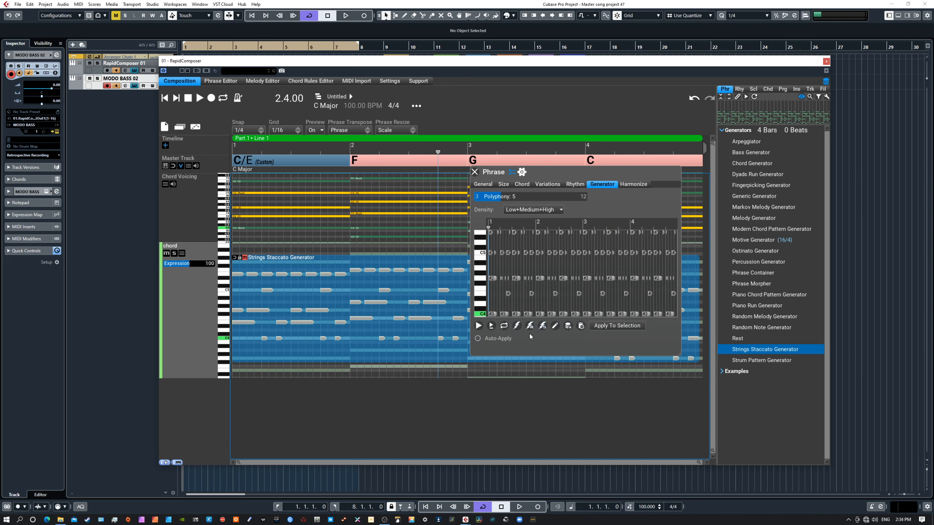
{"action": "left_click", "coordinate": [532, 326]}
{"action": "left_click", "coordinate": [518, 326]}
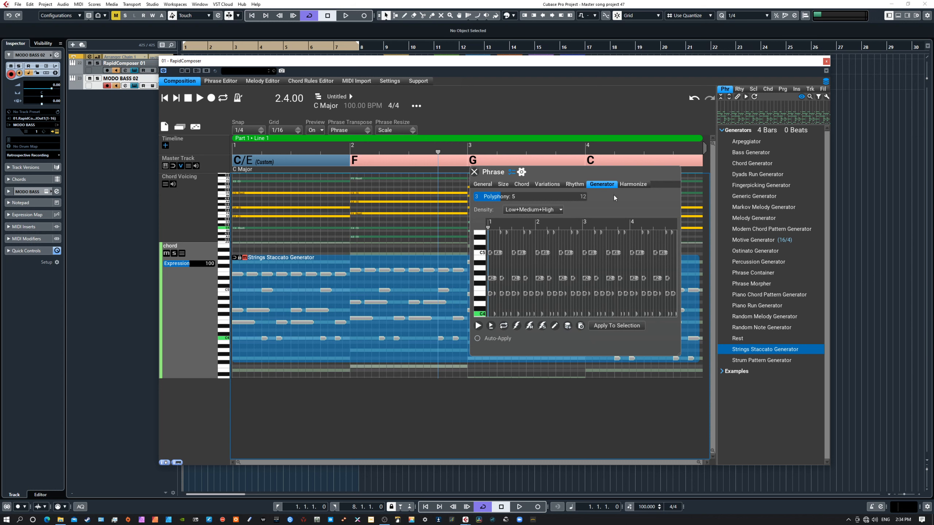
Look through the staccato phrase's Harmonize, Generator, Rhythm and Variations settings, and enlarge the phrase window
{"action": "left_click", "coordinate": [632, 185]}
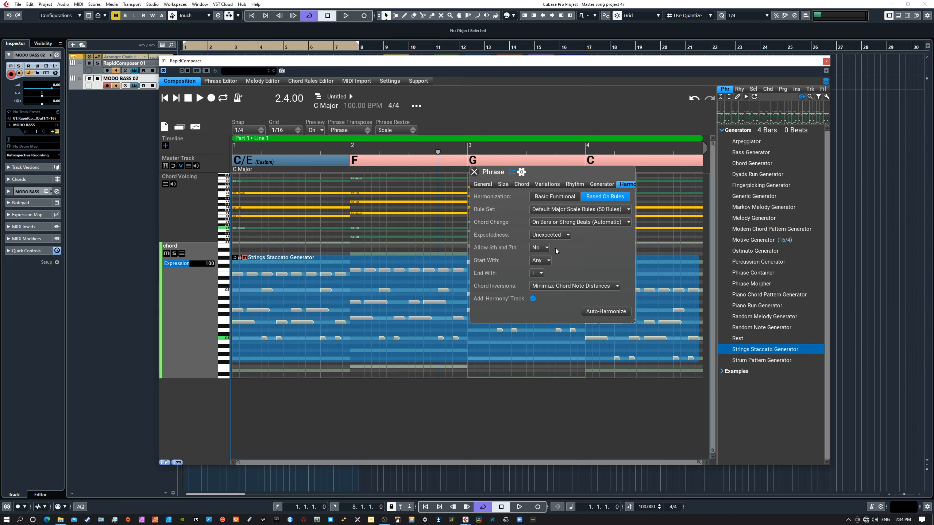
{"action": "left_click", "coordinate": [600, 184]}
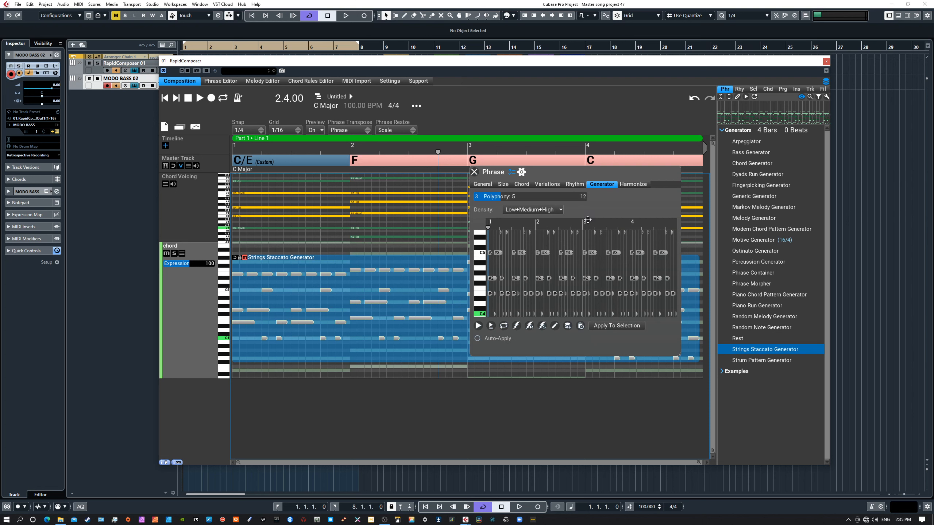
{"action": "left_click", "coordinate": [575, 185]}
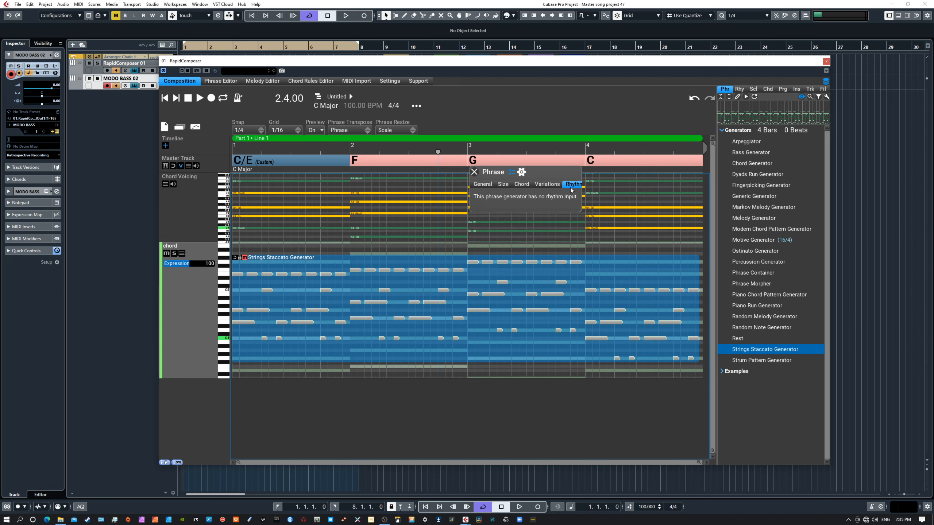
{"action": "left_click", "coordinate": [548, 184]}
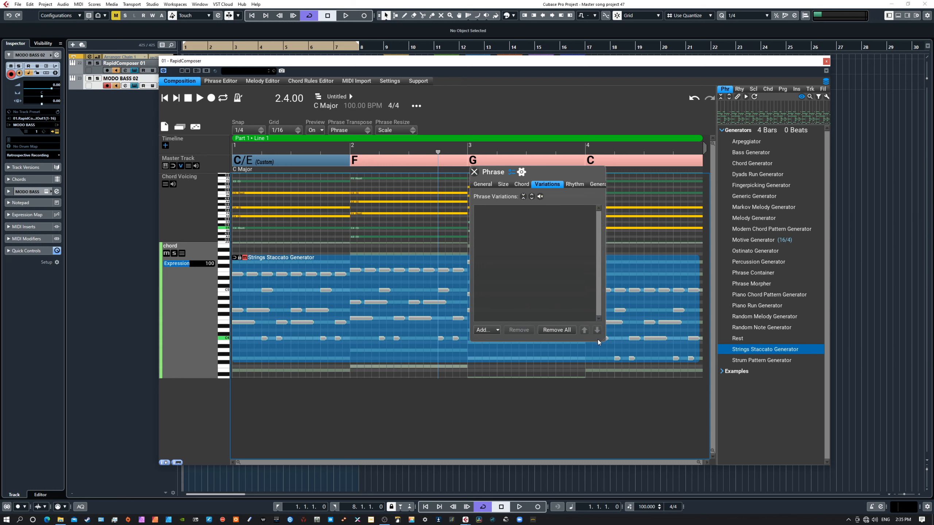
{"action": "left_click_drag", "start_coordinate": [604, 342], "coordinate": [665, 359]}
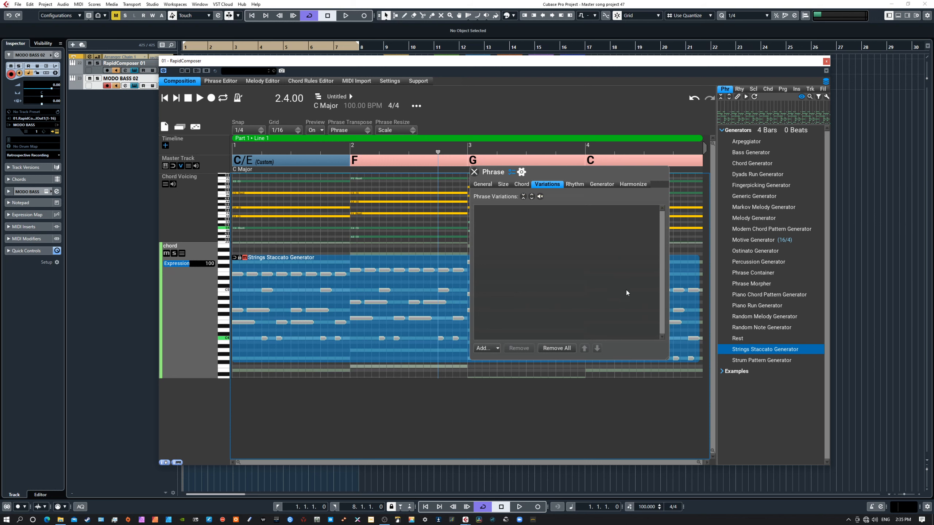
Add an Add Interval variation to the Strings Staccato Generator phrase, with its interval set to Second Above
{"action": "left_click", "coordinate": [485, 349]}
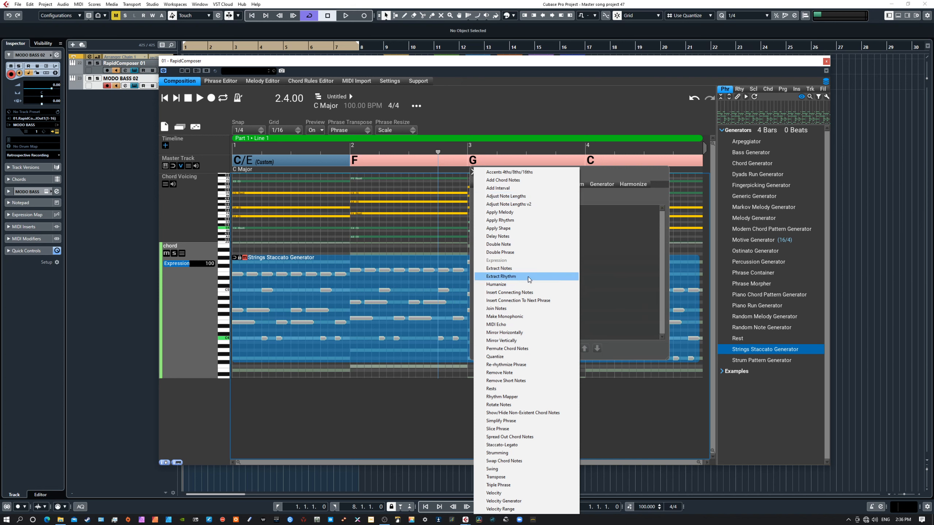
{"action": "left_click", "coordinate": [499, 188]}
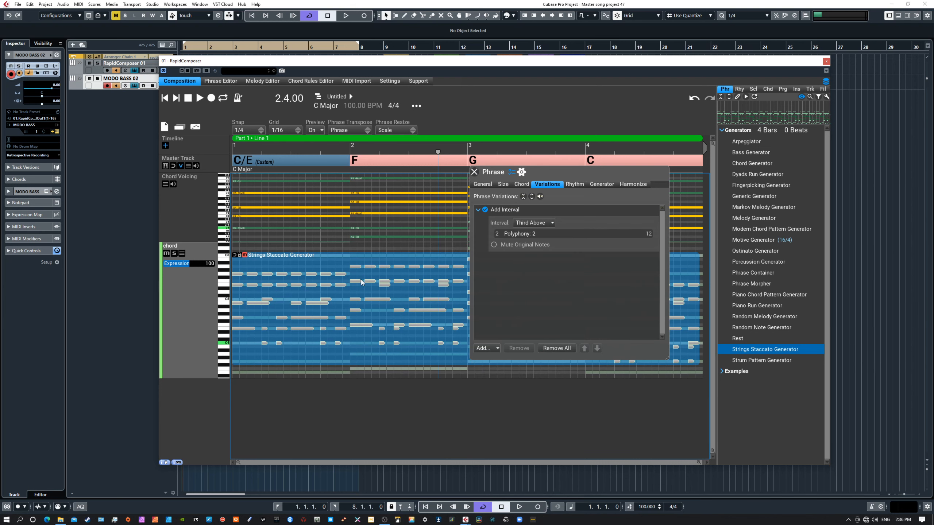
{"action": "left_click", "coordinate": [530, 224]}
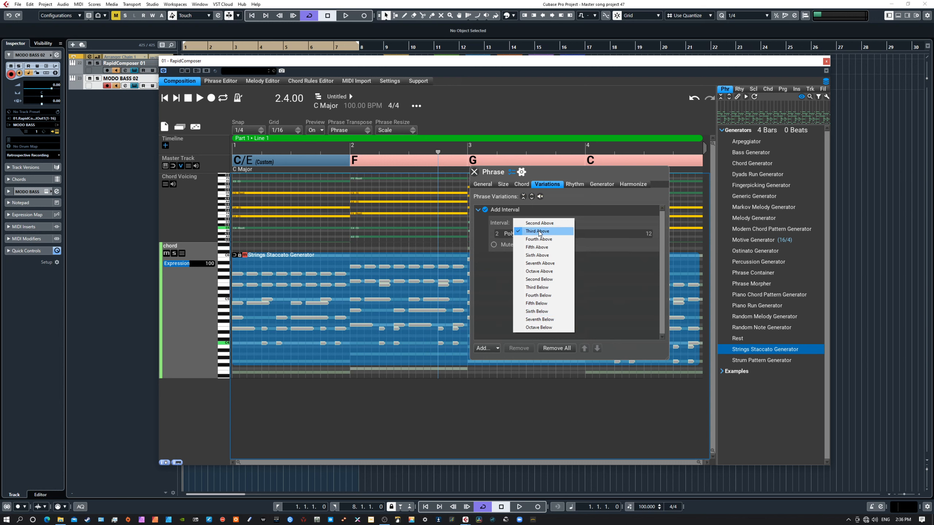
{"action": "left_click", "coordinate": [530, 224]}
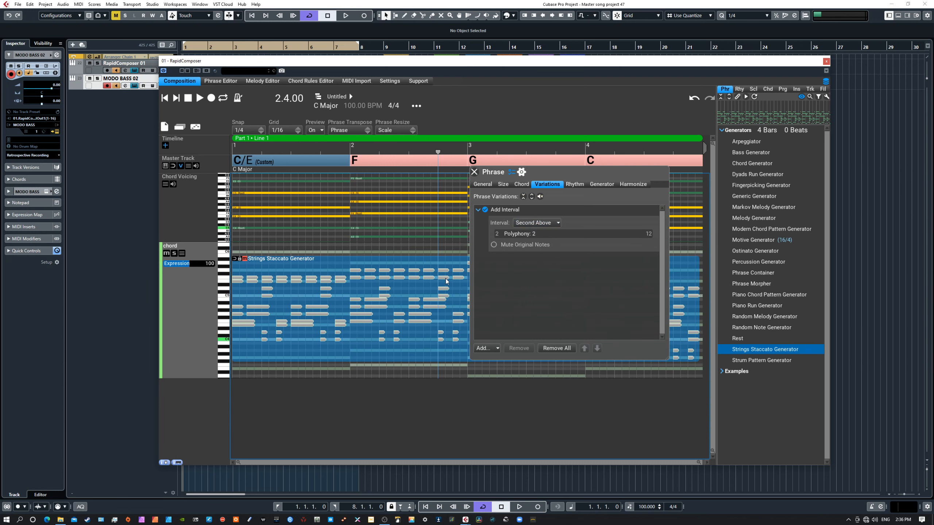
Change the Add Interval variation to Sixth Above, and switch it off and on again to compare the notes
{"action": "left_click", "coordinate": [535, 223]}
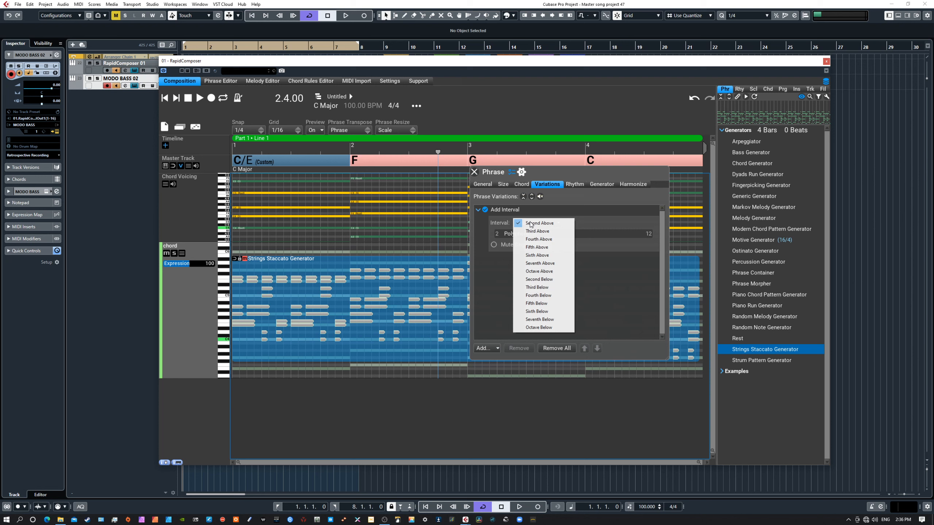
{"action": "left_click", "coordinate": [533, 257]}
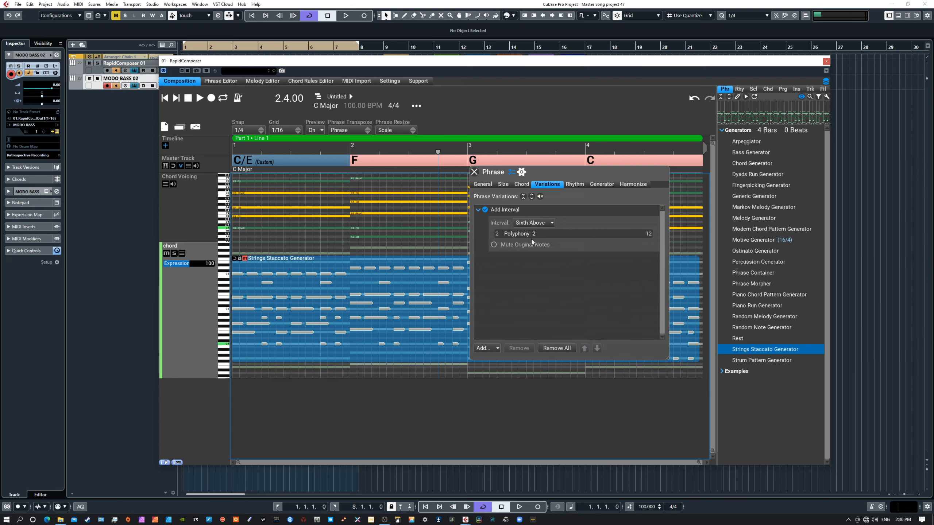
{"action": "left_click", "coordinate": [485, 211]}
{"action": "left_click", "coordinate": [485, 211]}
Add Mirror Horizontally and Velocity Range variations to the Strings Staccato Generator phrase
{"action": "left_click", "coordinate": [489, 347]}
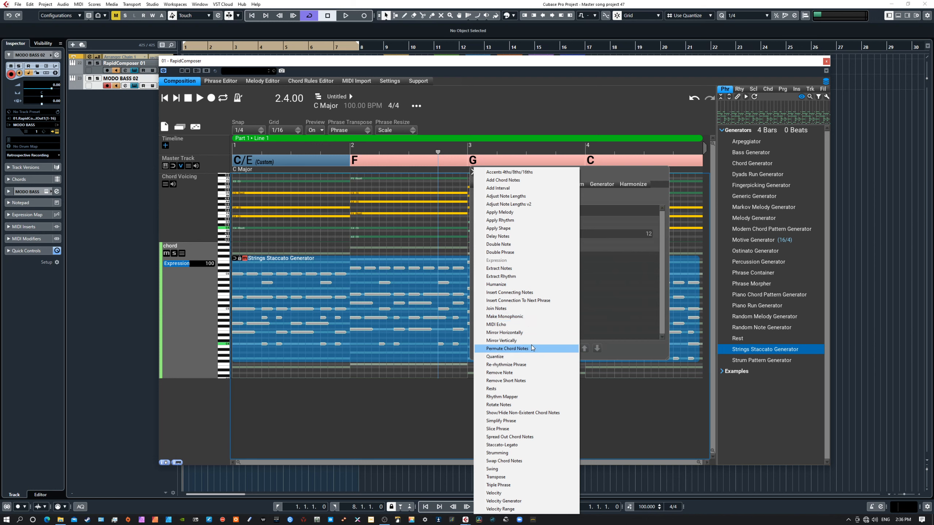
{"action": "left_click", "coordinate": [509, 334]}
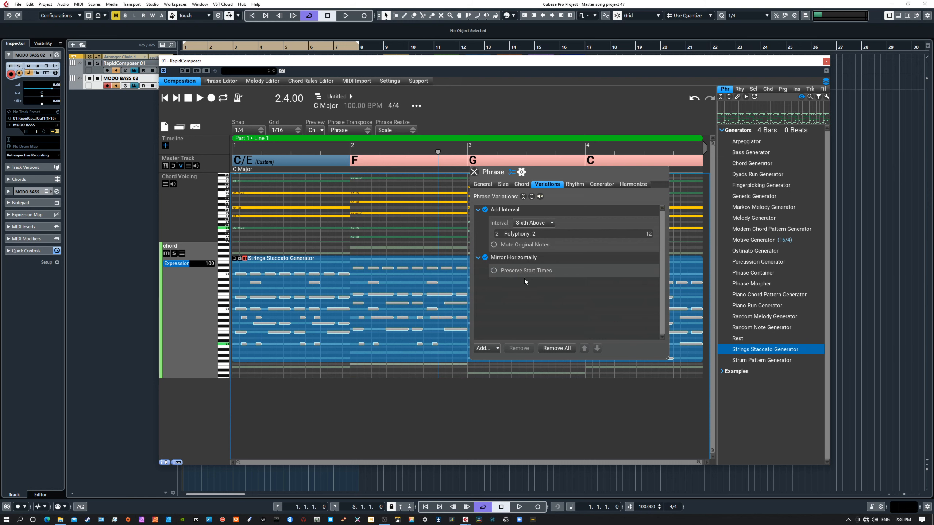
{"action": "left_click", "coordinate": [483, 350]}
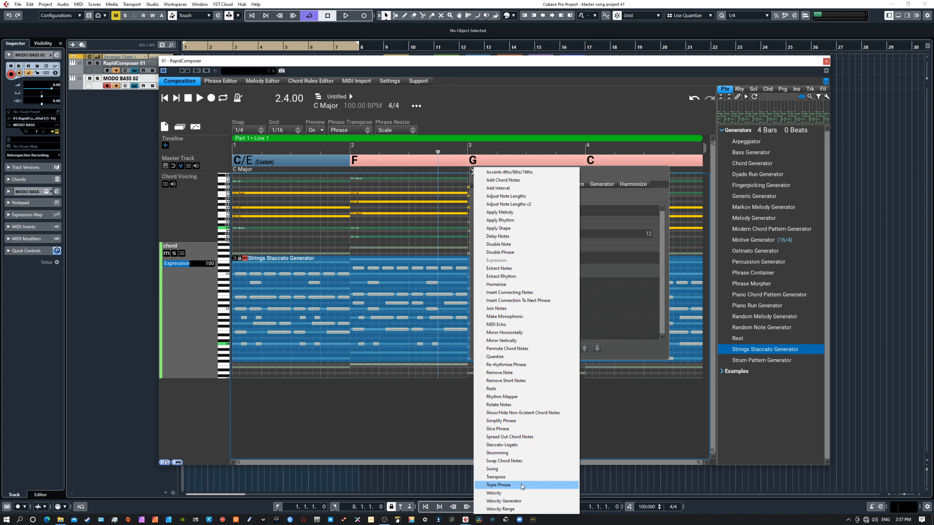
{"action": "left_click", "coordinate": [509, 509]}
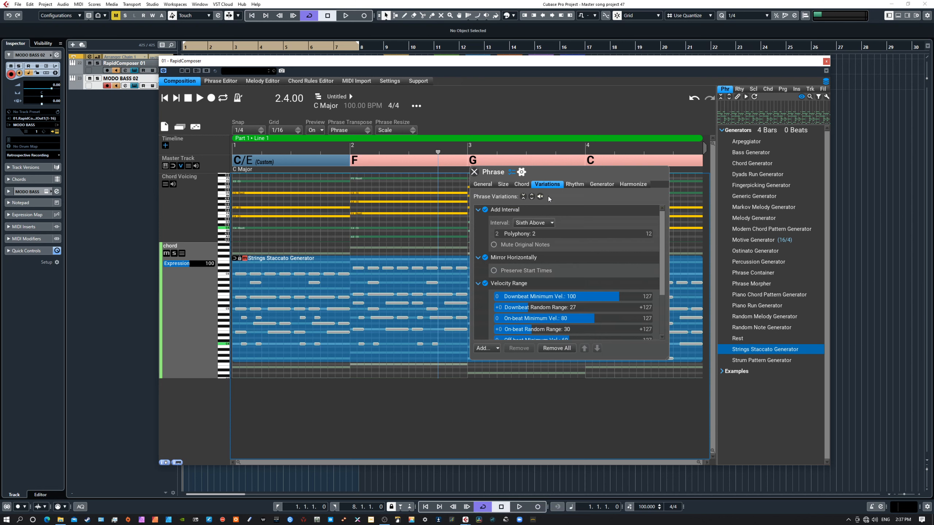
Set Velocity Range's On-beat Random Range to 74, Off-beat Random Range to 68 and 8th Note Minimum Velocity to 65
{"action": "scroll", "coordinate": [554, 280], "scroll_direction": "down", "scroll_amount": 3}
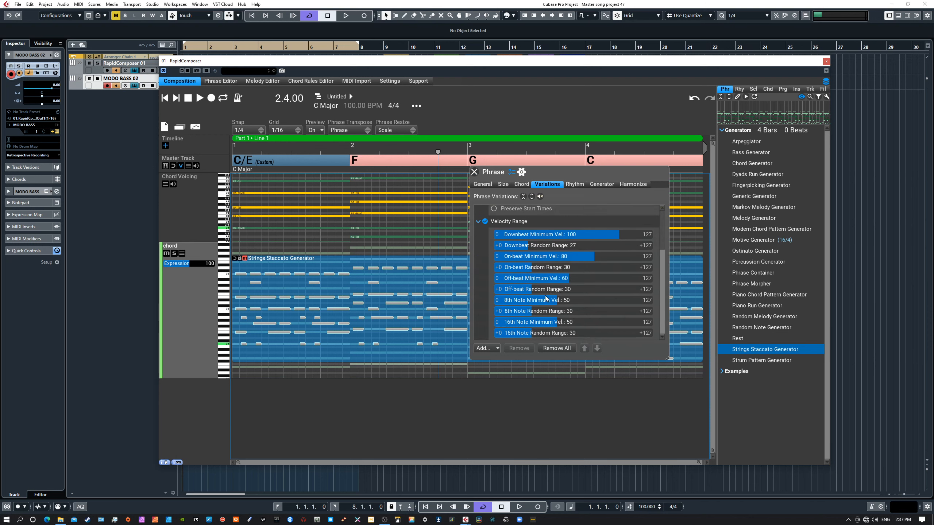
{"action": "scroll", "coordinate": [543, 309], "scroll_direction": "up", "scroll_amount": 5}
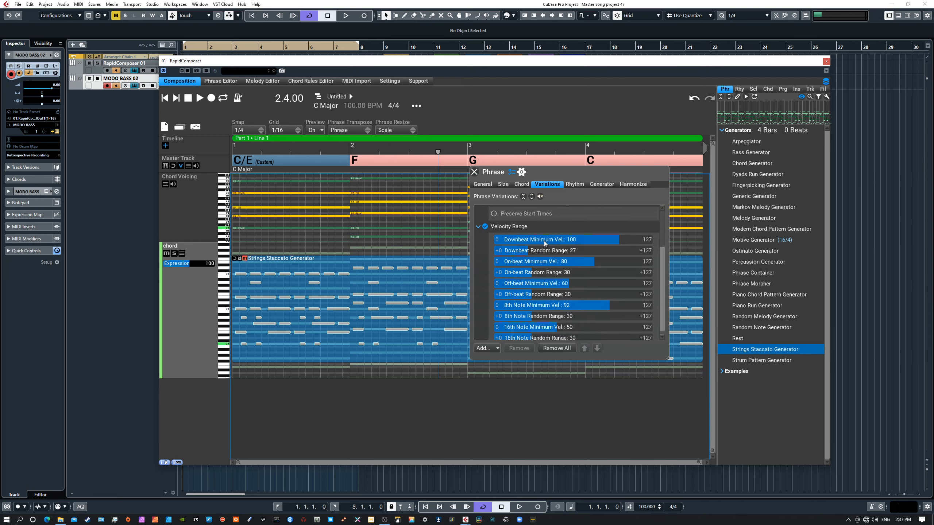
{"action": "scroll", "coordinate": [575, 309], "scroll_direction": "down", "scroll_amount": 10}
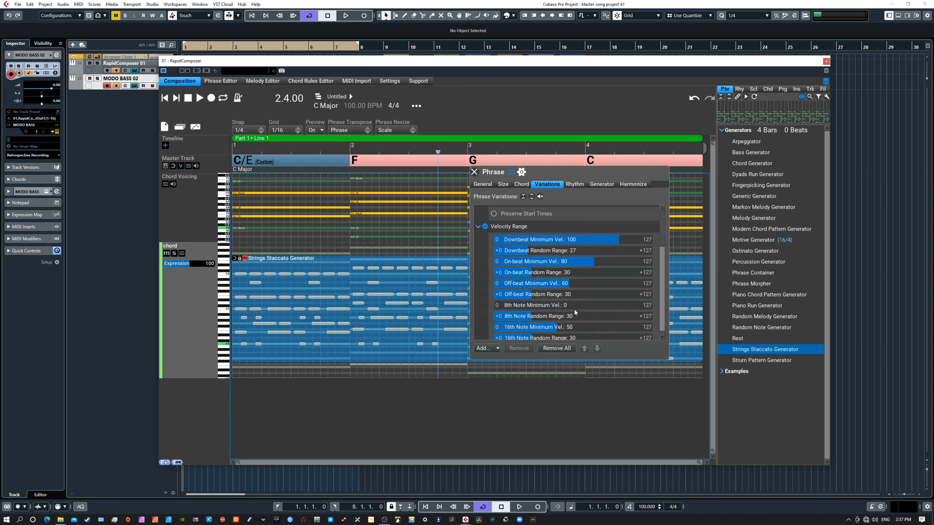
{"action": "left_click", "coordinate": [545, 307]}
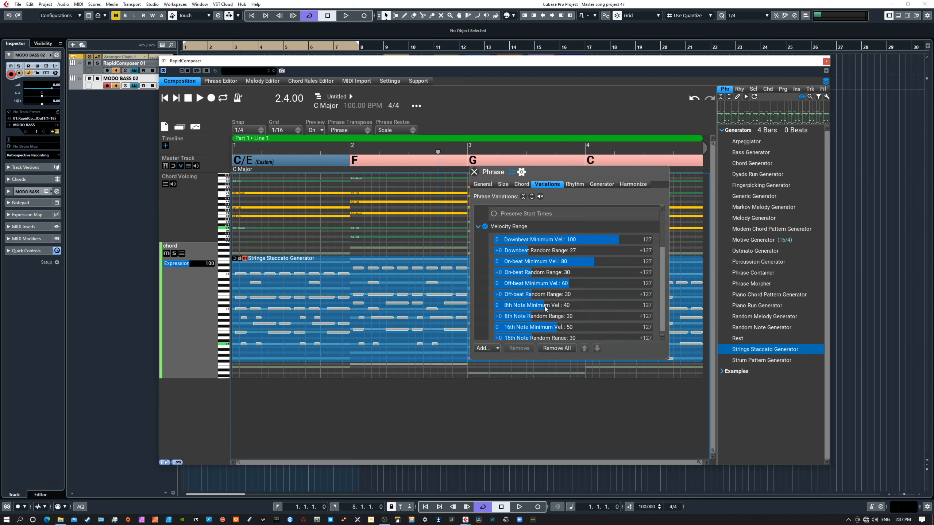
{"action": "left_click", "coordinate": [594, 307]}
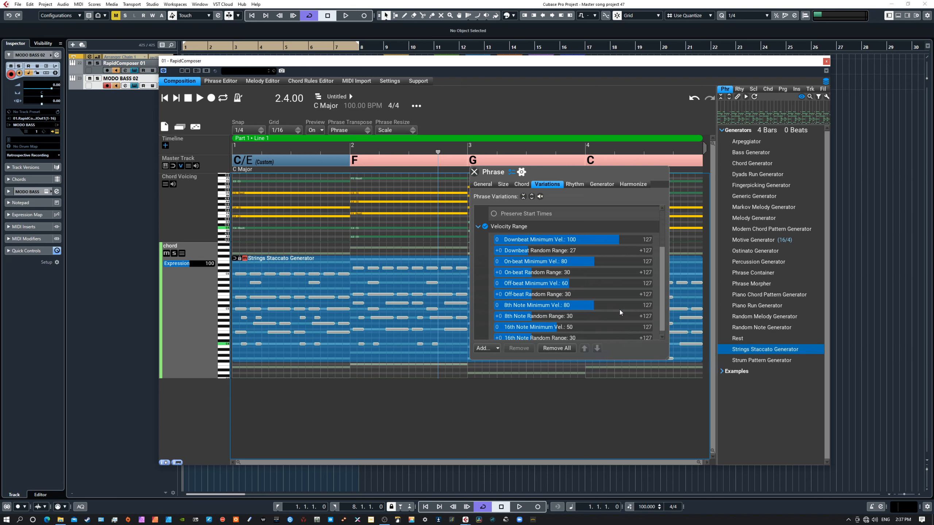
{"action": "scroll", "coordinate": [619, 309], "scroll_direction": "up", "scroll_amount": 5}
{"action": "left_click", "coordinate": [576, 308]}
{"action": "left_click", "coordinate": [587, 272]}
{"action": "left_click", "coordinate": [579, 295]}
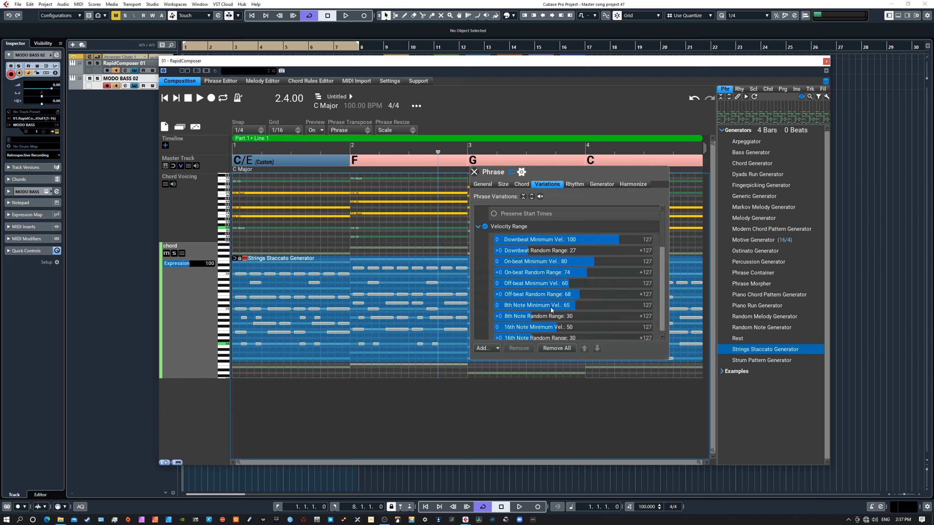
{"action": "mouse_move", "coordinate": [663, 295]}
{"action": "left_mouse_down"}
{"action": "mouse_move", "coordinate": [665, 318]}
{"action": "mouse_move", "coordinate": [661, 267]}
{"action": "mouse_move", "coordinate": [658, 302]}
{"action": "left_mouse_up"}
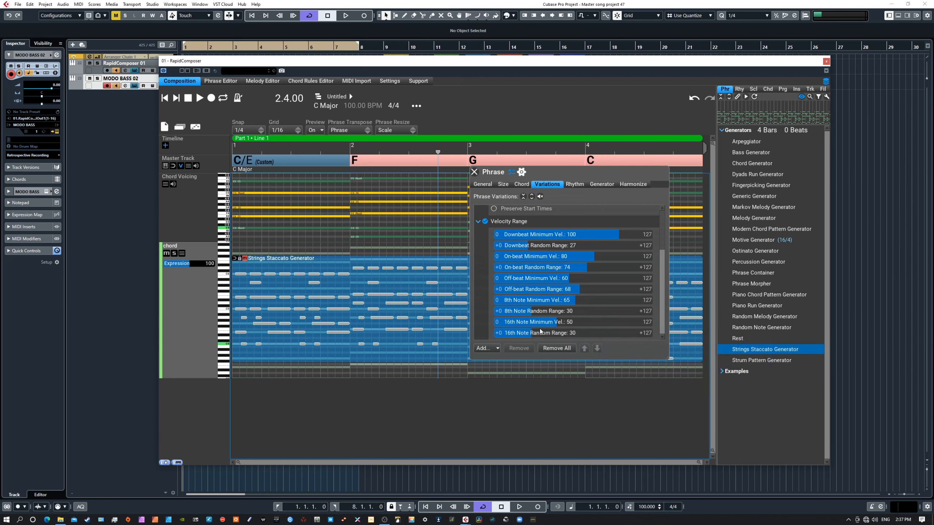
Unmute the Strings Staccato Generator phrase and toggle its Velocity Range variation to compare the notes, leaving it off
{"action": "left_click", "coordinate": [485, 221]}
{"action": "left_click", "coordinate": [485, 221]}
{"action": "left_click", "coordinate": [245, 259]}
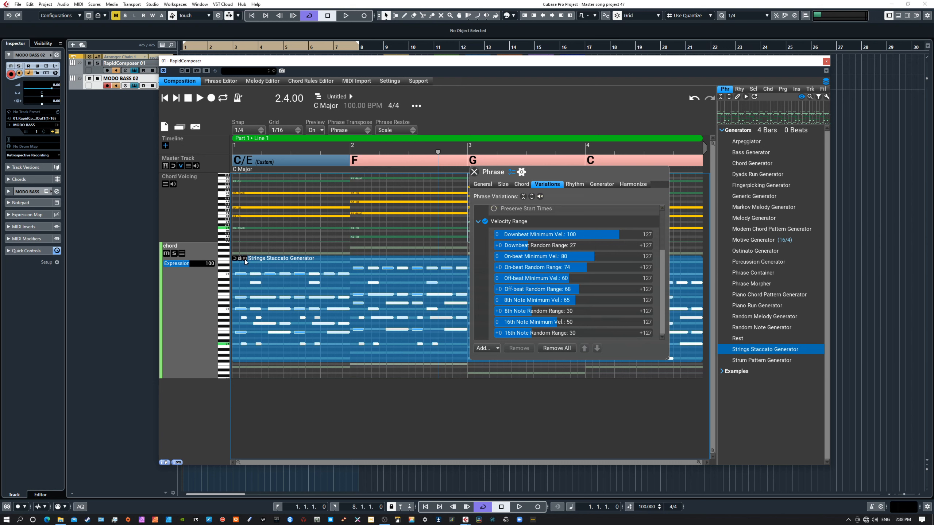
{"action": "left_click", "coordinate": [485, 221]}
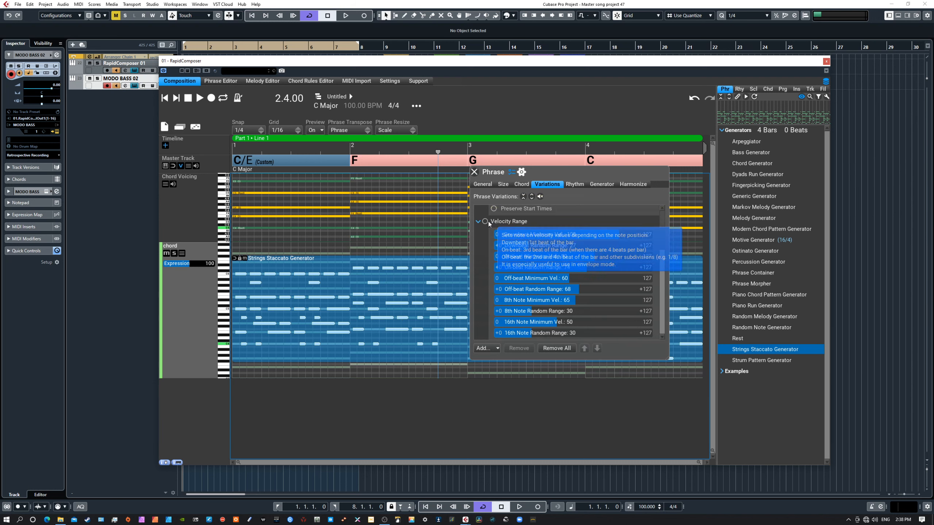
Add an Apply Rhythm variation to the staccato phrase and remove its Velocity Range variation
{"action": "left_click", "coordinate": [483, 349]}
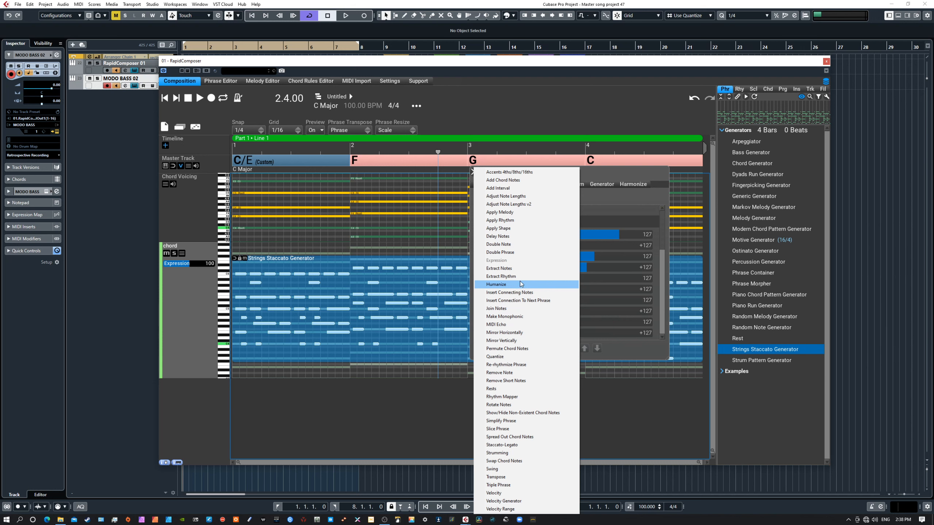
{"action": "left_click", "coordinate": [503, 220]}
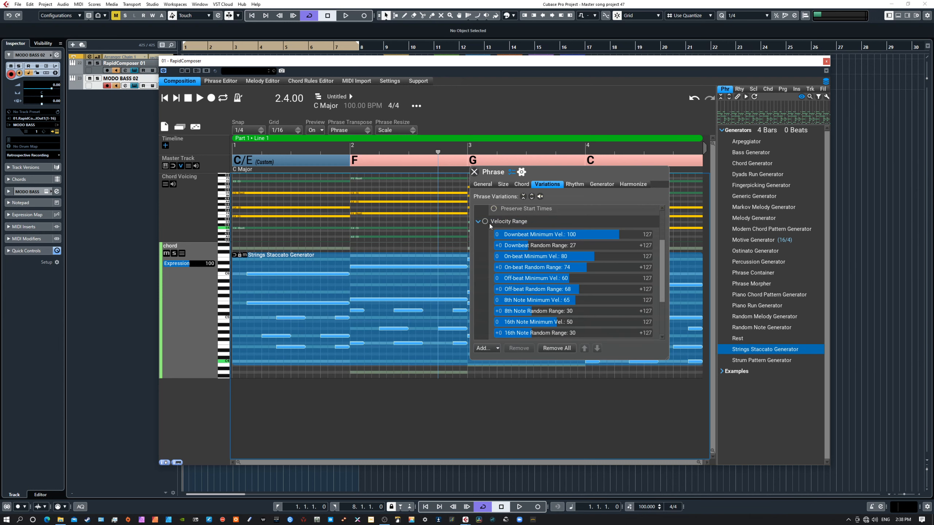
{"action": "left_click", "coordinate": [501, 222]}
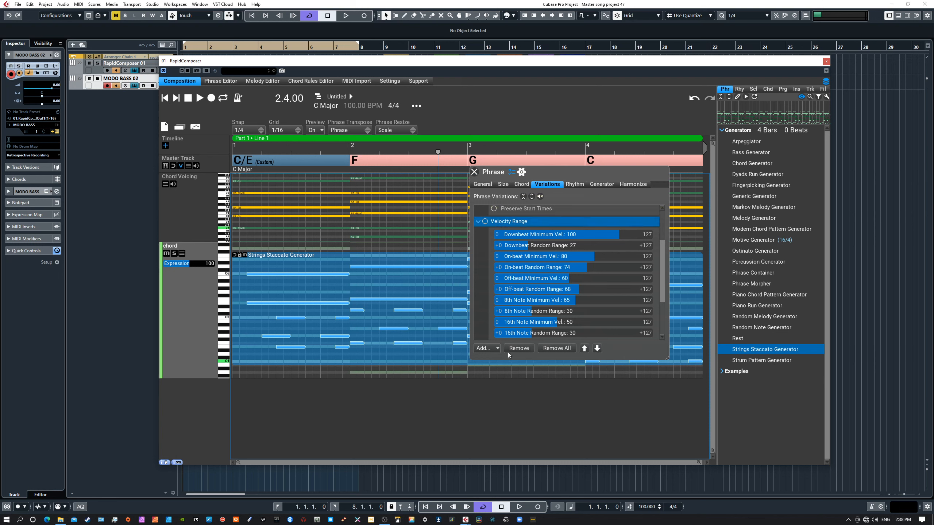
{"action": "left_click", "coordinate": [518, 349]}
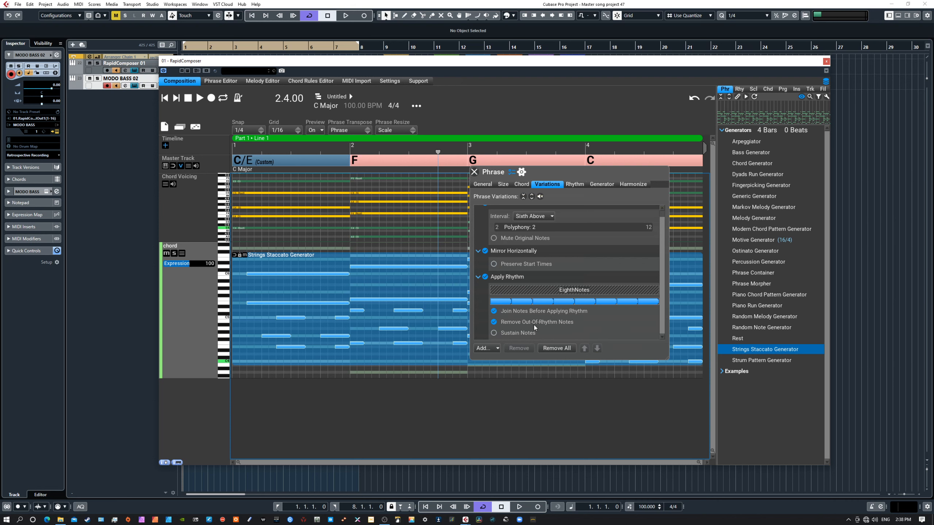
Remove the Mirror Horizontally and Add Interval variations so that only Apply Rhythm remains on the phrase
{"action": "left_click", "coordinate": [503, 253]}
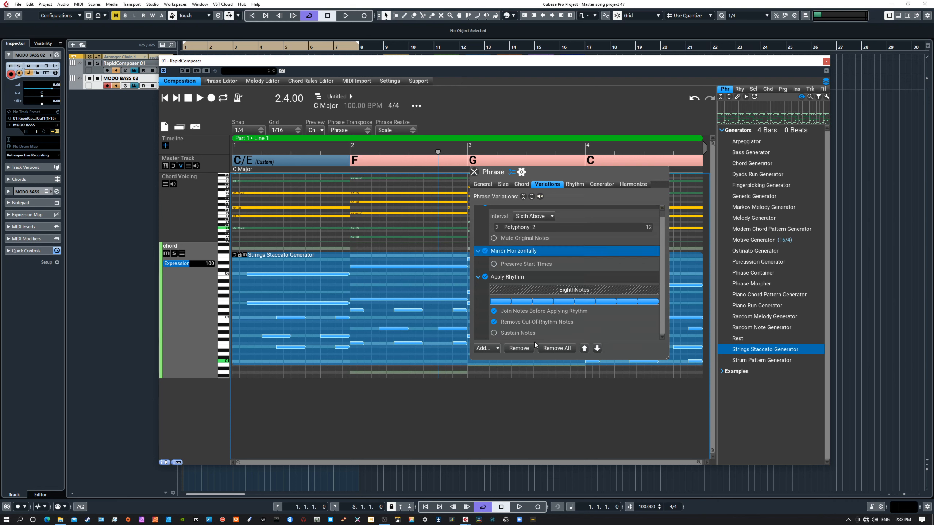
{"action": "left_click", "coordinate": [519, 348]}
{"action": "left_click", "coordinate": [505, 210]}
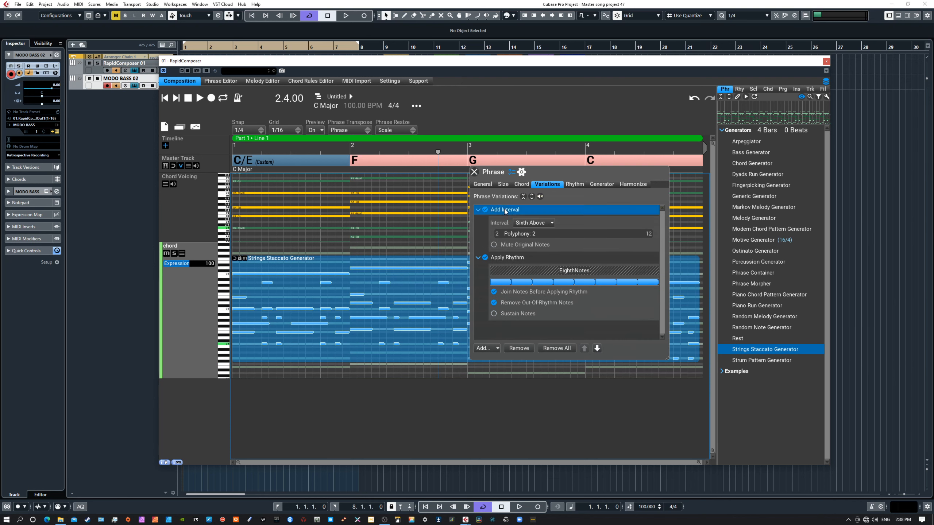
{"action": "left_click", "coordinate": [519, 350]}
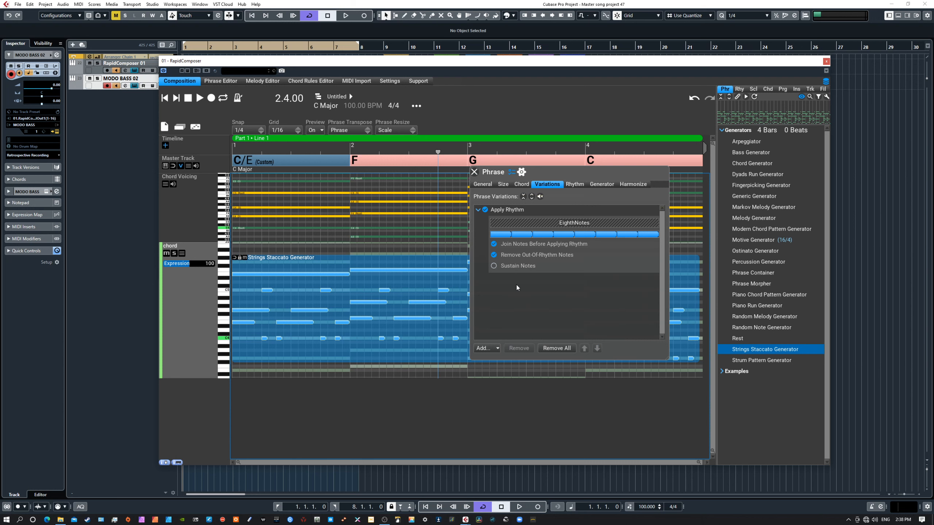
Toggle Apply Rhythm's note-joining and out-of-rhythm options off and on, and replace its EighthNotes rhythm with the Melody Generator
{"action": "left_click", "coordinate": [494, 254]}
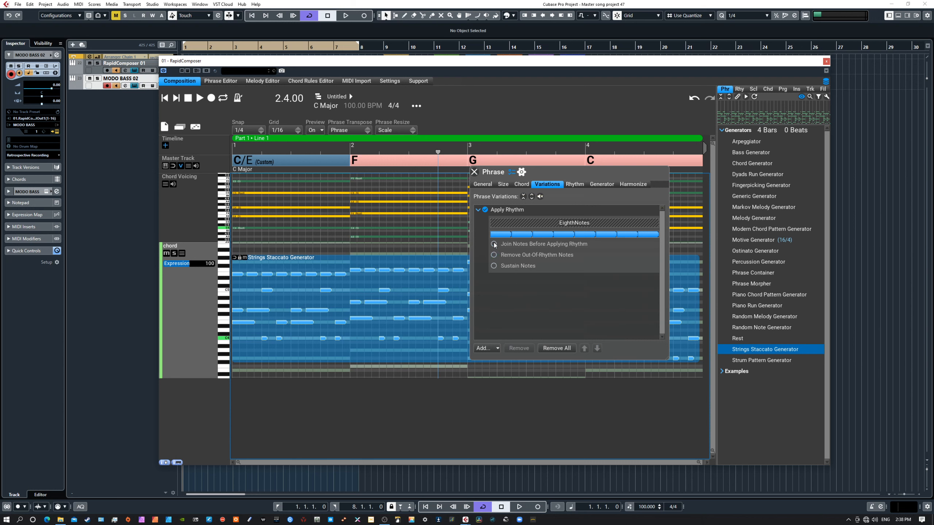
{"action": "left_click", "coordinate": [494, 254]}
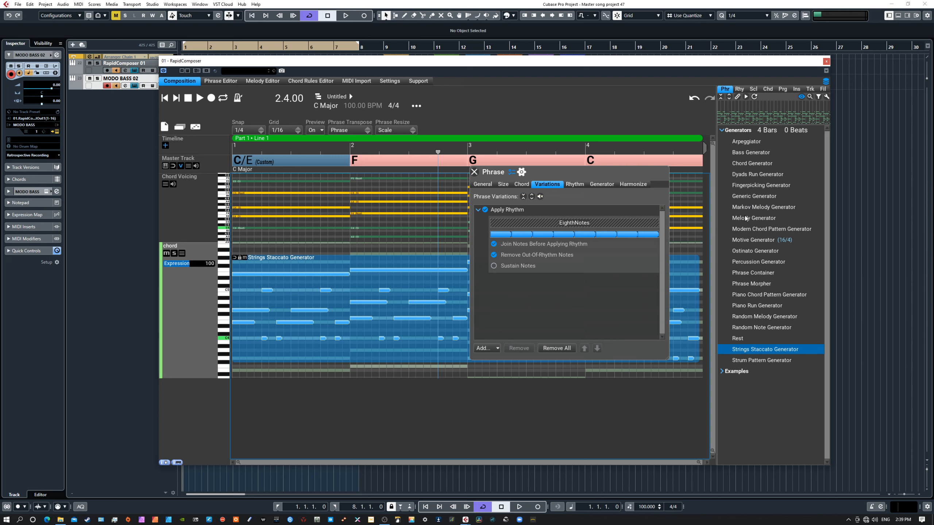
{"action": "left_click_drag", "start_coordinate": [748, 218], "coordinate": [603, 224]}
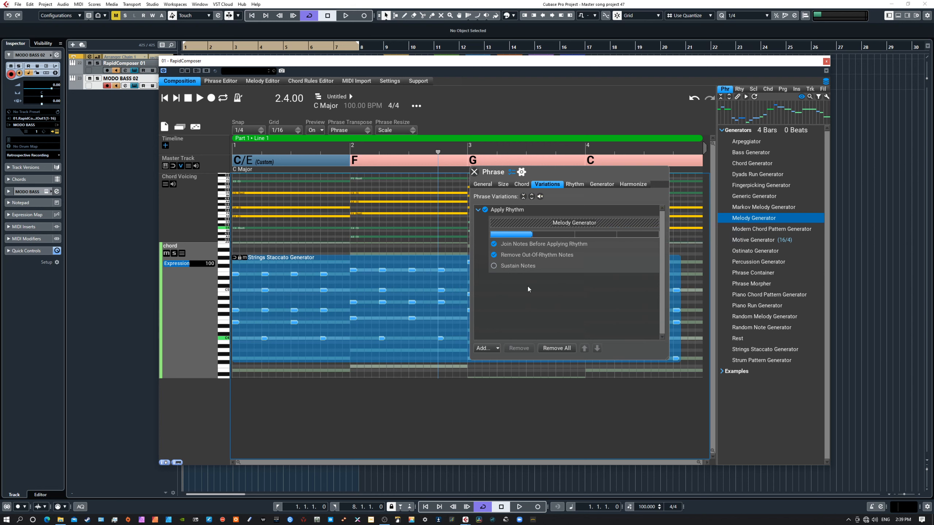
Compare Apply Rhythm's option combinations, enable Join Notes, Remove Out-Of-Rhythm Notes and Sustain Notes, and close the phrase settings
{"action": "left_click", "coordinate": [494, 266]}
{"action": "left_click", "coordinate": [494, 255]}
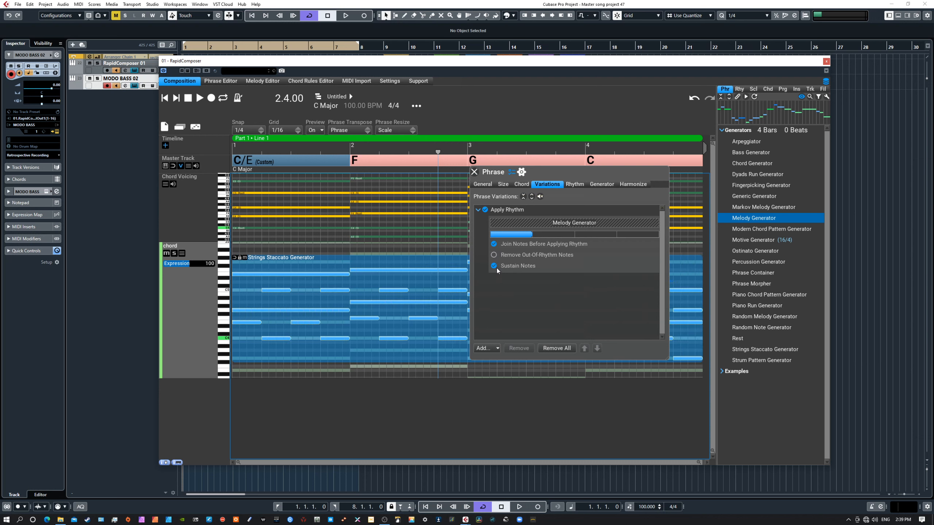
{"action": "left_click", "coordinate": [494, 244]}
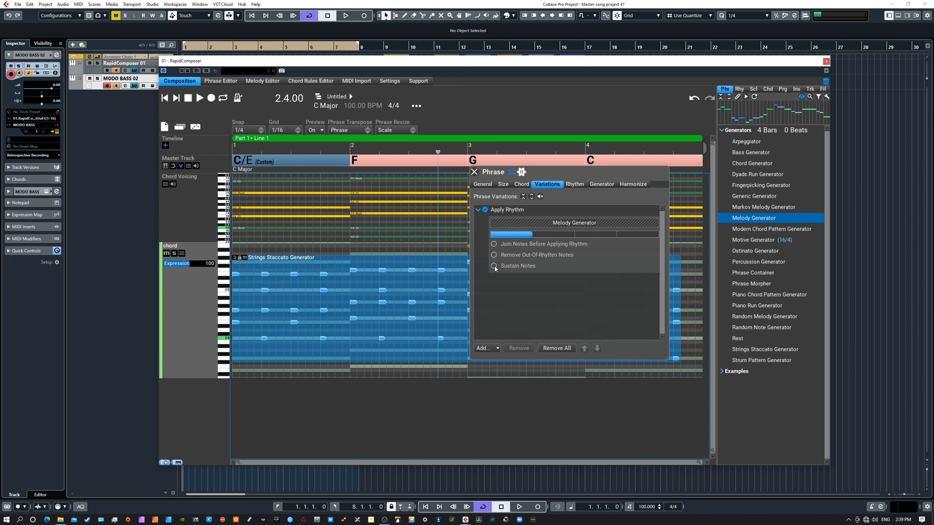
{"action": "left_click", "coordinate": [495, 245]}
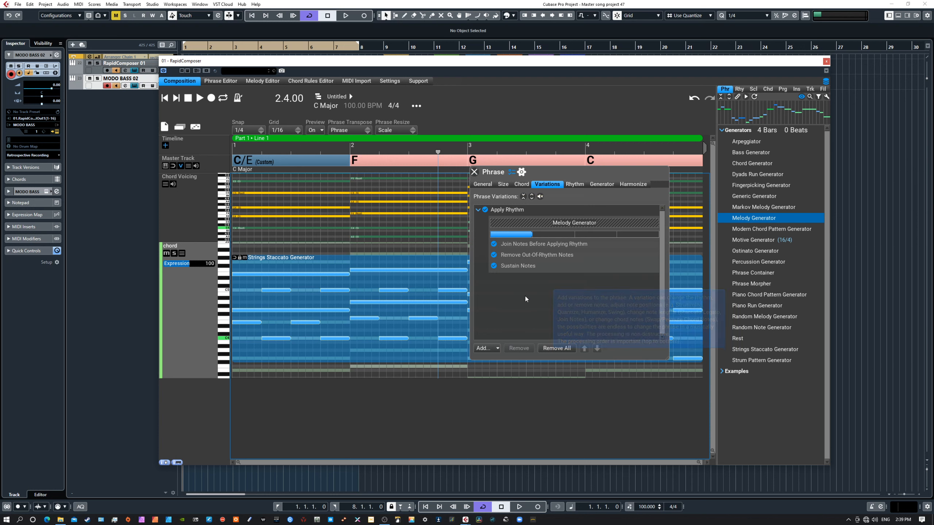
{"action": "left_click", "coordinate": [387, 420]}
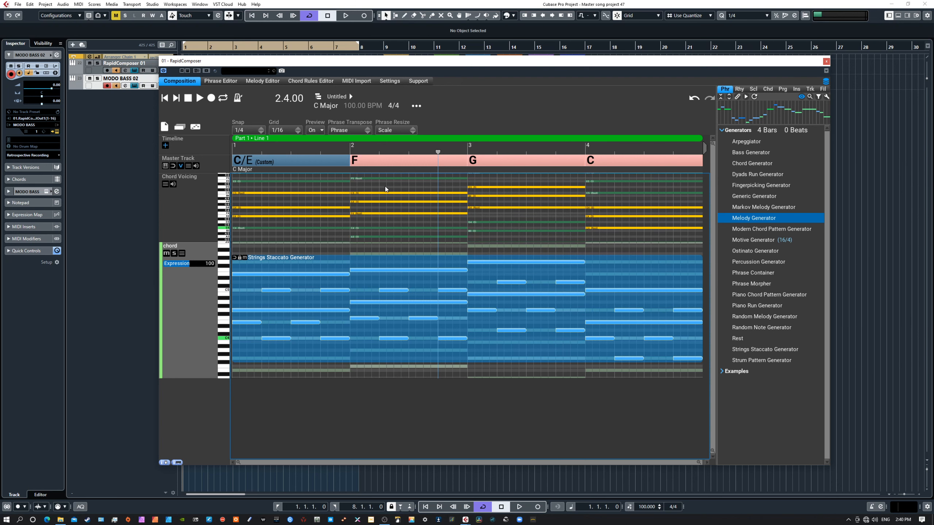
Open the Melody Editor, create two new motives with rhythms for the first bar, and assign the third rhythm to it
{"action": "left_click", "coordinate": [262, 81]}
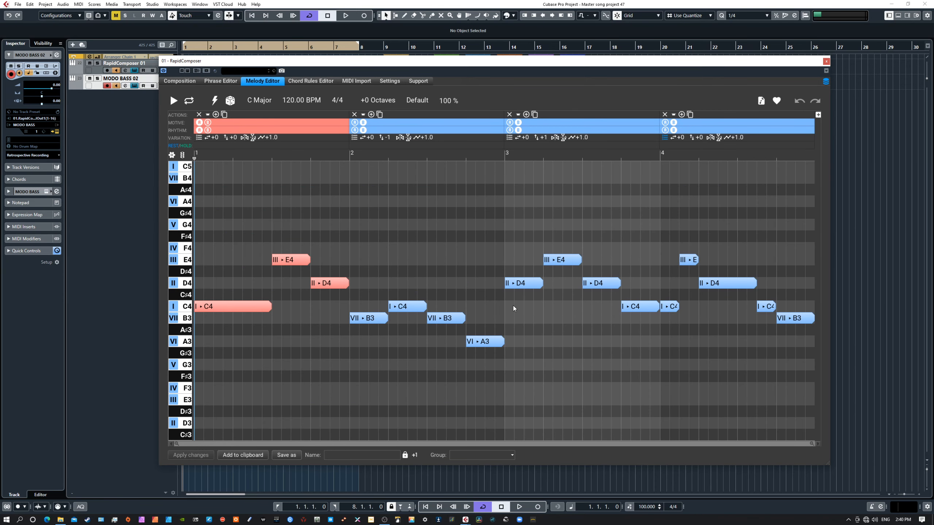
{"action": "left_click", "coordinate": [217, 115]}
{"action": "left_click", "coordinate": [216, 114]}
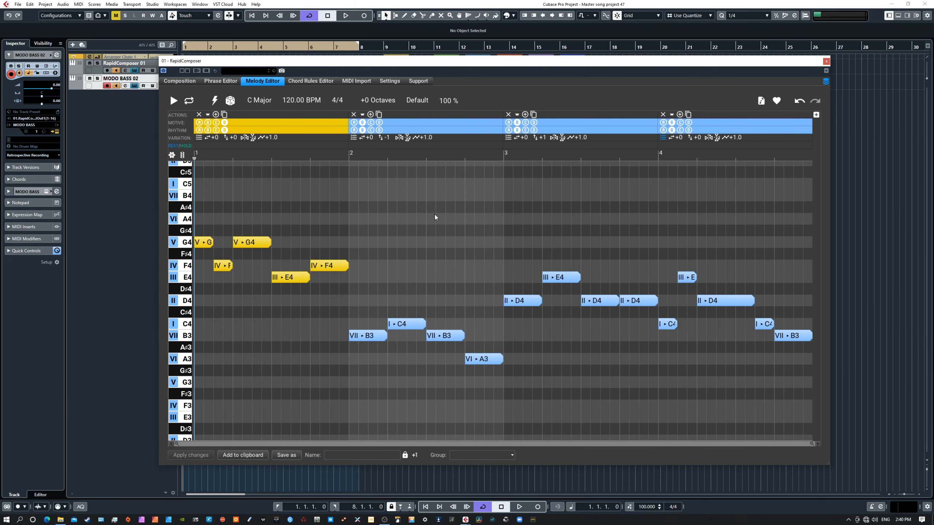
{"action": "left_click", "coordinate": [217, 130]}
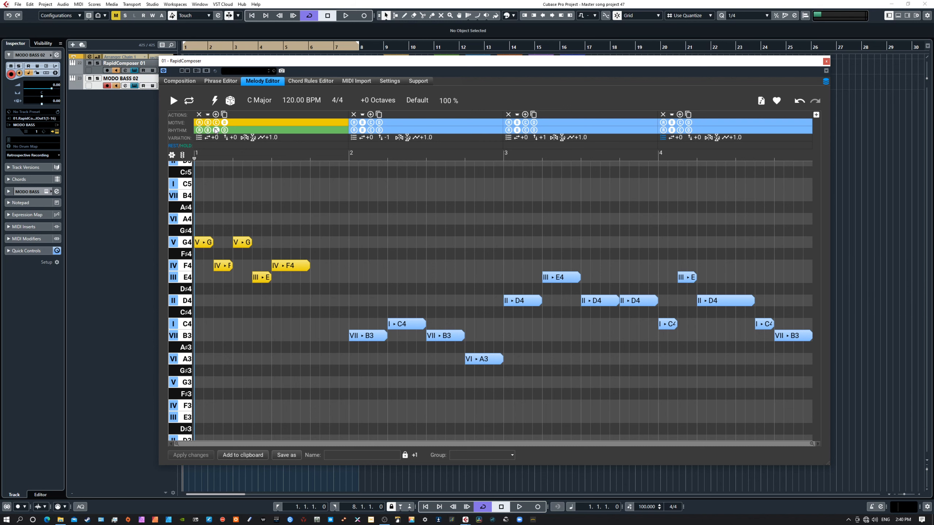
Generate several new random four-bar melodies in C major
{"action": "left_click", "coordinate": [215, 101]}
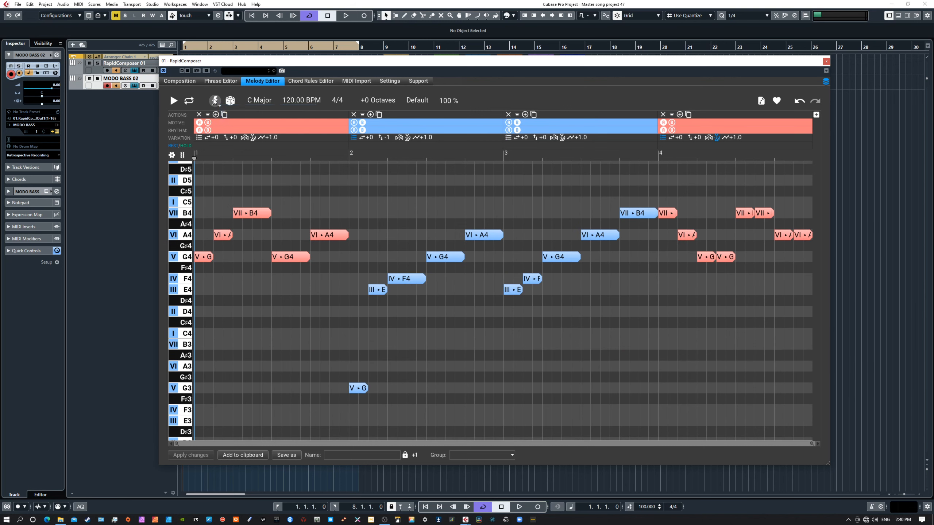
{"action": "left_click", "coordinate": [214, 101]}
{"action": "left_click", "coordinate": [215, 101]}
{"action": "left_click", "coordinate": [215, 101]}
{"action": "left_click", "coordinate": [214, 100]}
{"action": "left_click", "coordinate": [214, 101]}
{"action": "left_click", "coordinate": [215, 100]}
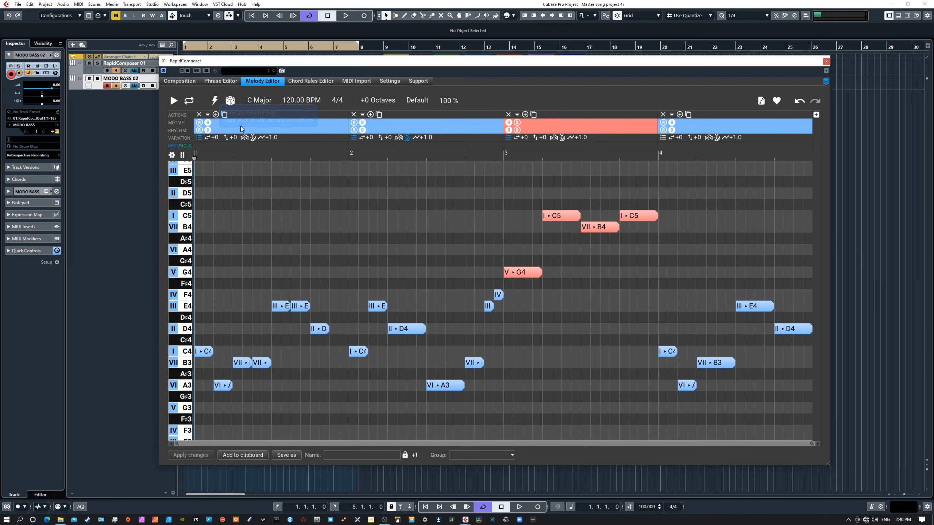
{"action": "left_click", "coordinate": [215, 100]}
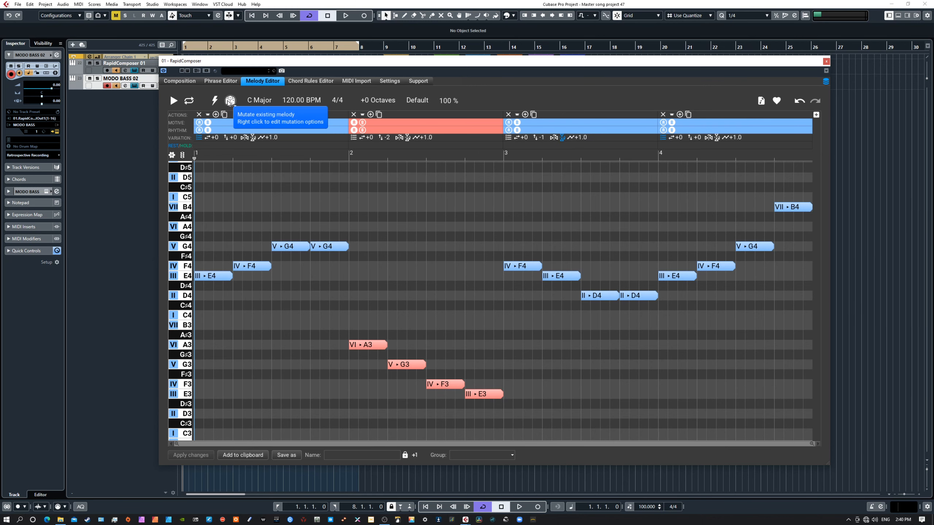
Mutate the existing four-bar melody several times to vary its notes and rhythm
{"action": "left_click", "coordinate": [230, 100]}
{"action": "left_click", "coordinate": [230, 101]}
{"action": "left_click", "coordinate": [230, 100]}
{"action": "left_click", "coordinate": [230, 100]}
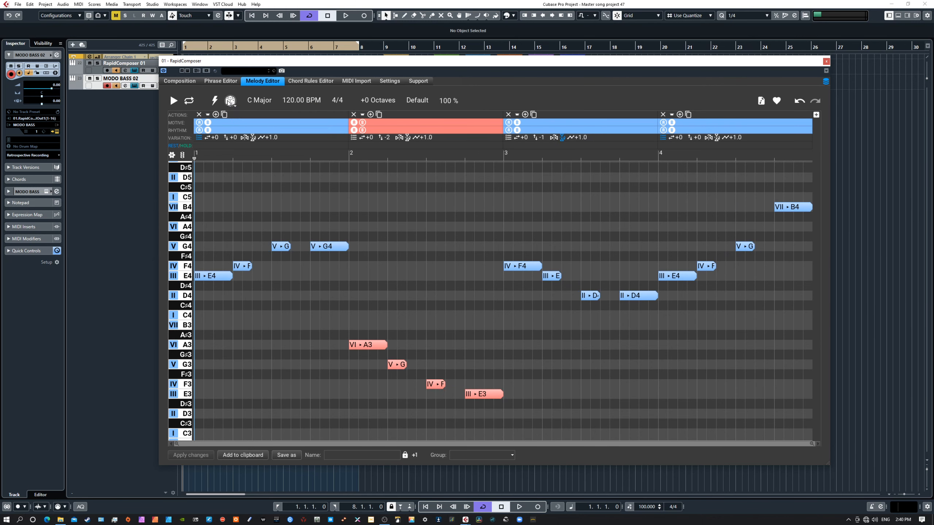
{"action": "left_click", "coordinate": [230, 100]}
{"action": "left_click", "coordinate": [230, 101]}
{"action": "left_click", "coordinate": [230, 100]}
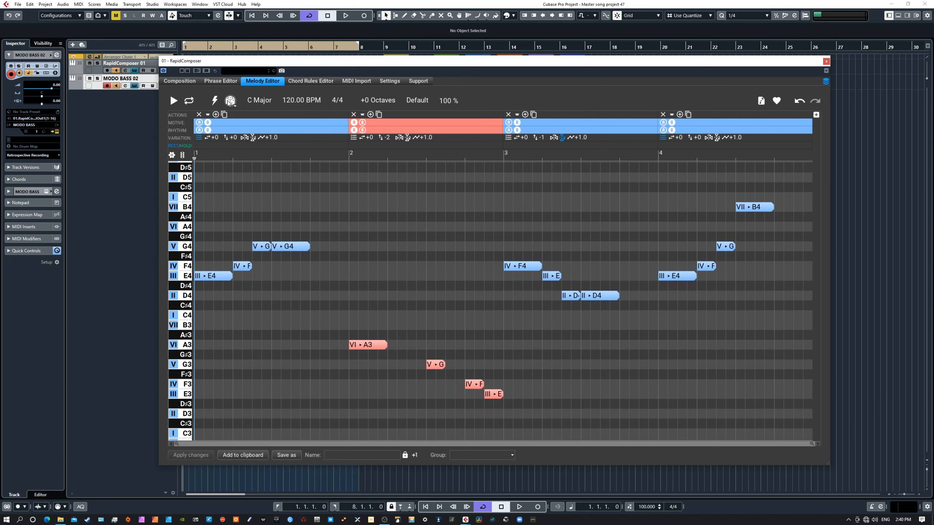
Mutate the current melody a few more times to rework the note lengths and timing within its bars
{"action": "left_click", "coordinate": [230, 100]}
{"action": "left_click", "coordinate": [230, 100]}
{"action": "left_click", "coordinate": [230, 100]}
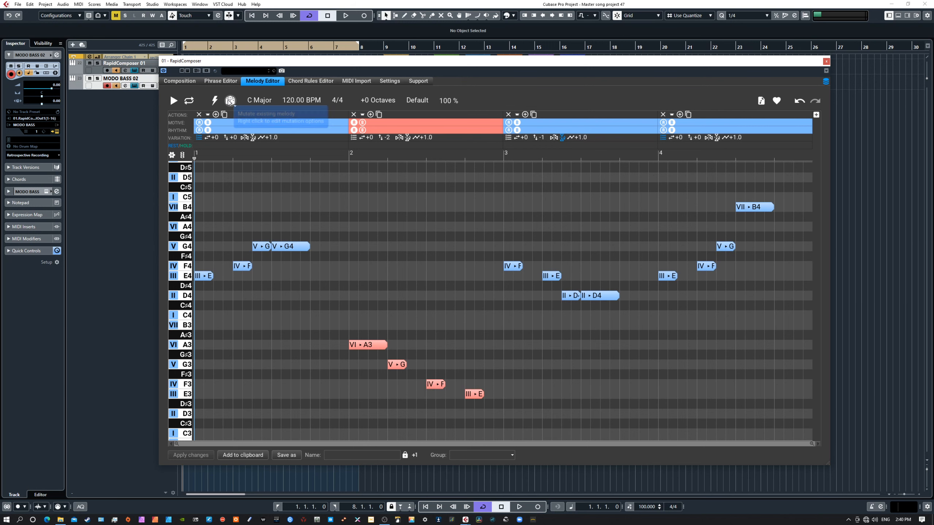
{"action": "left_click", "coordinate": [230, 100]}
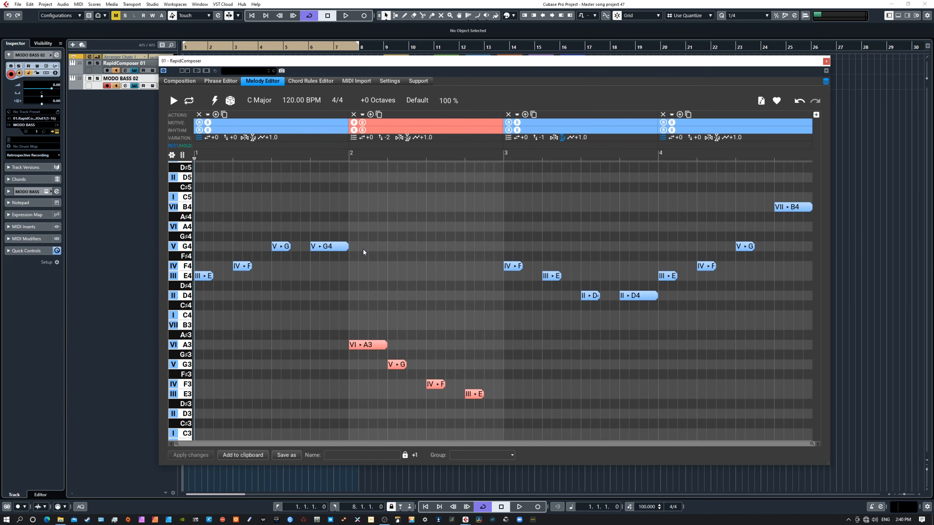
Extend the first bar's last note into bar 2, raise it to A4, and assign the red motive with the blue rhythm to bar 1
{"action": "left_click_drag", "start_coordinate": [347, 247], "coordinate": [377, 247]}
{"action": "left_click_drag", "start_coordinate": [338, 246], "coordinate": [339, 227]}
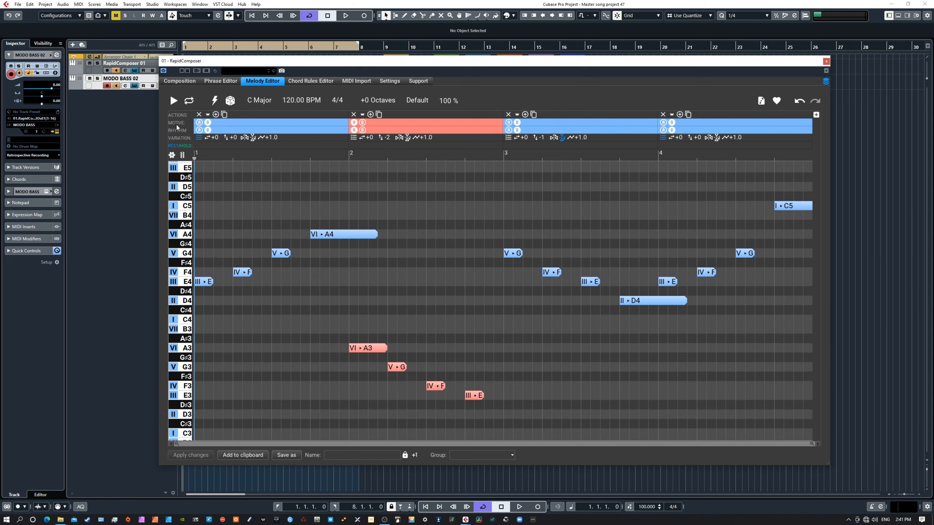
{"action": "left_click", "coordinate": [200, 123]}
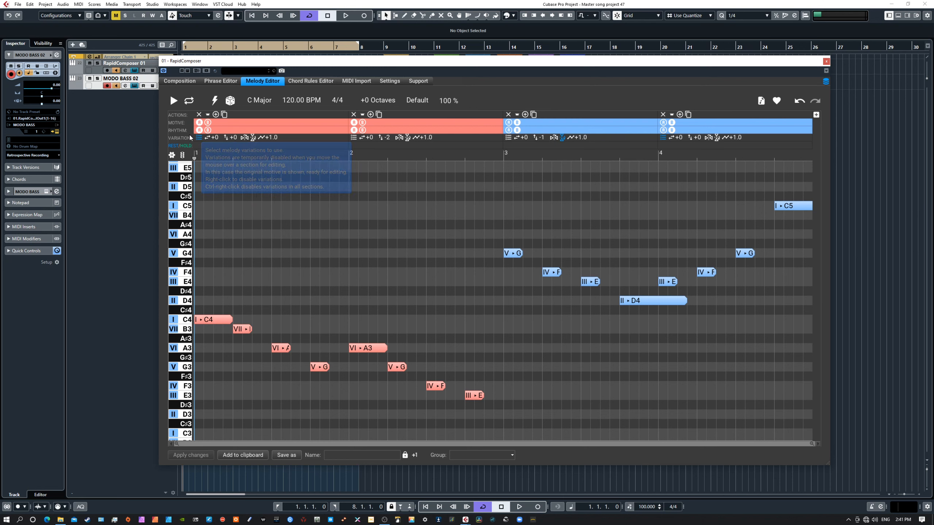
{"action": "left_click", "coordinate": [208, 130]}
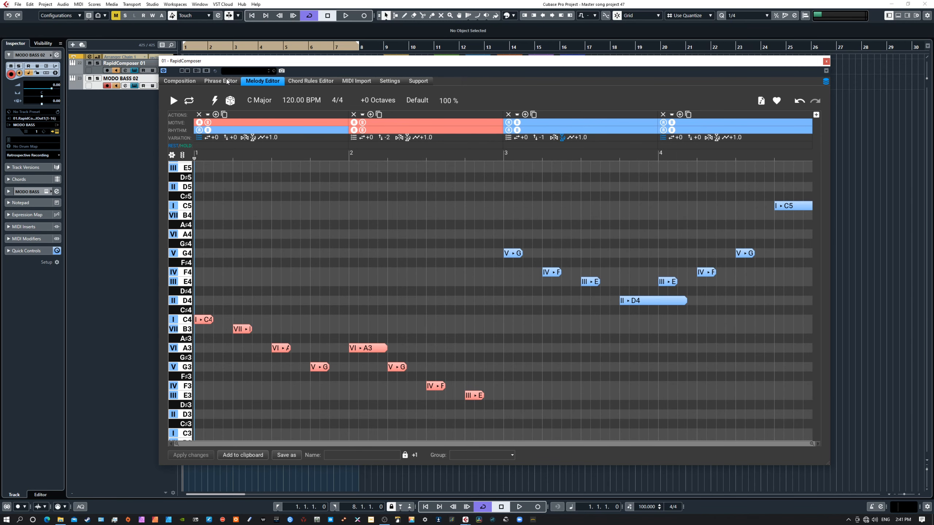
Examine the Default Major Scale Rules in the Chord Rules Editor and return to the composition
{"action": "left_click", "coordinate": [224, 82]}
{"action": "left_click", "coordinate": [179, 83]}
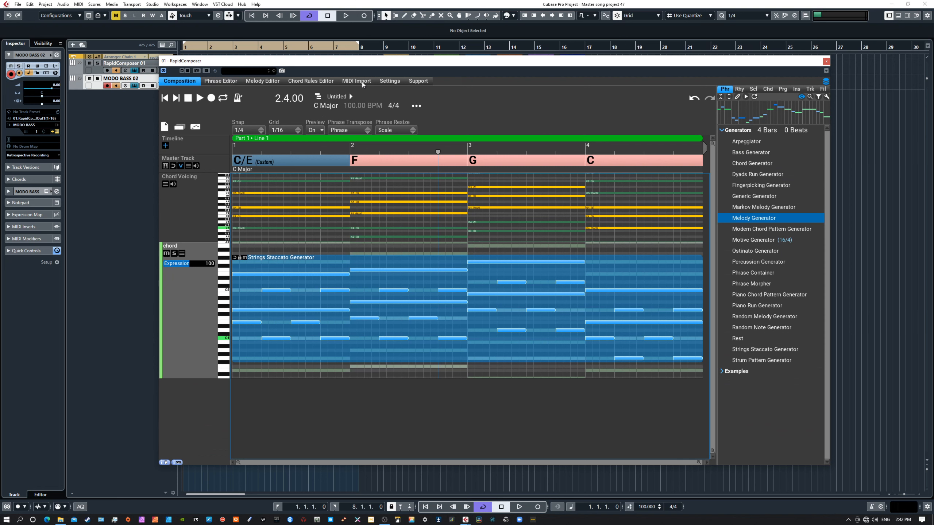
{"action": "left_click", "coordinate": [307, 81]}
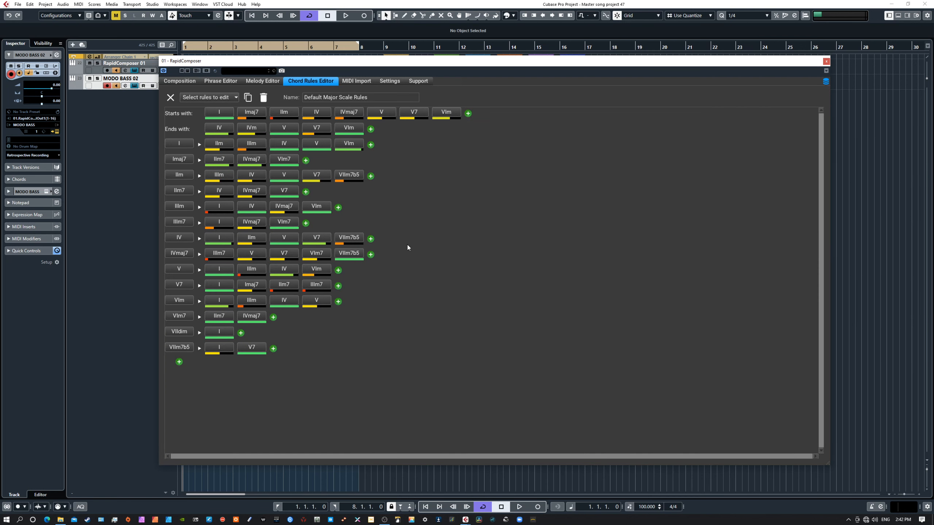
{"action": "left_click", "coordinate": [178, 82]}
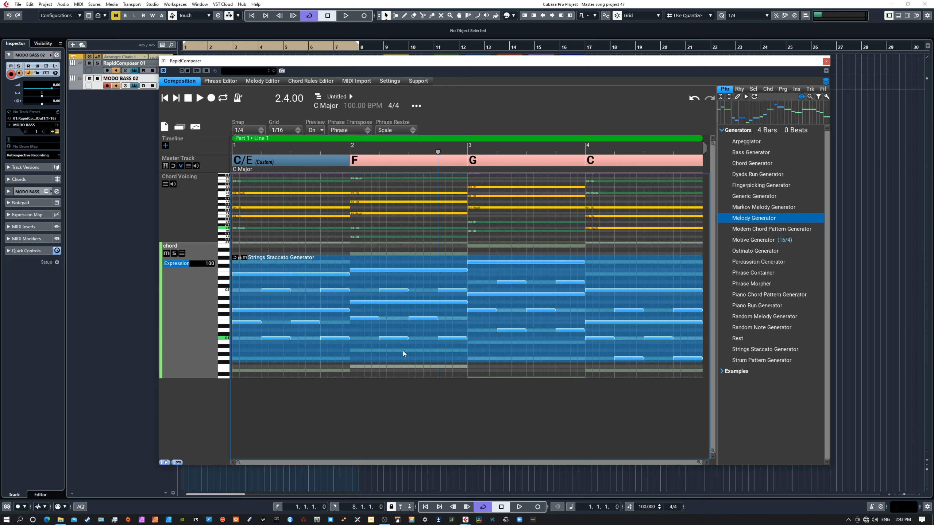
Open the Strings Staccato Generator phrase's settings, mute the phrase, browse the available phrase variations, and close the settings
{"action": "double_click", "coordinate": [431, 302]}
{"action": "left_click", "coordinate": [245, 257]}
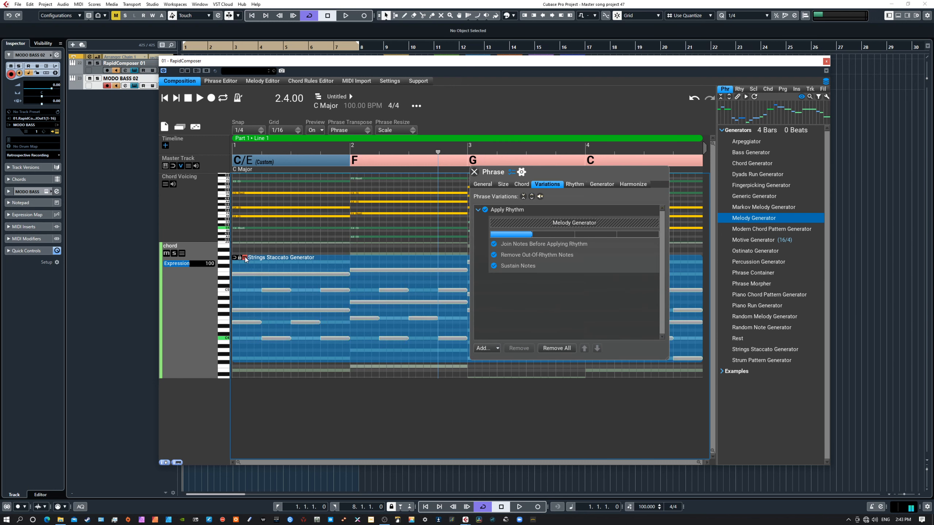
{"action": "left_click", "coordinate": [320, 370]}
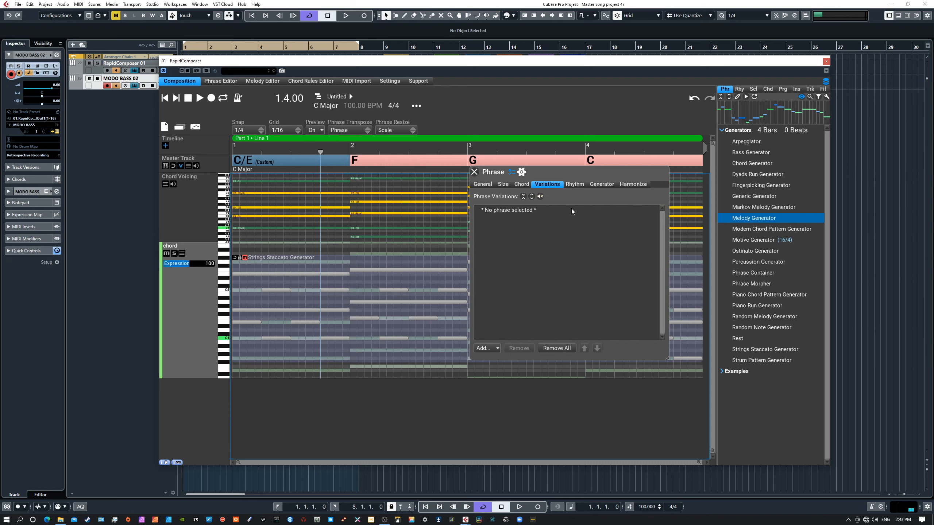
{"action": "left_click", "coordinate": [484, 349]}
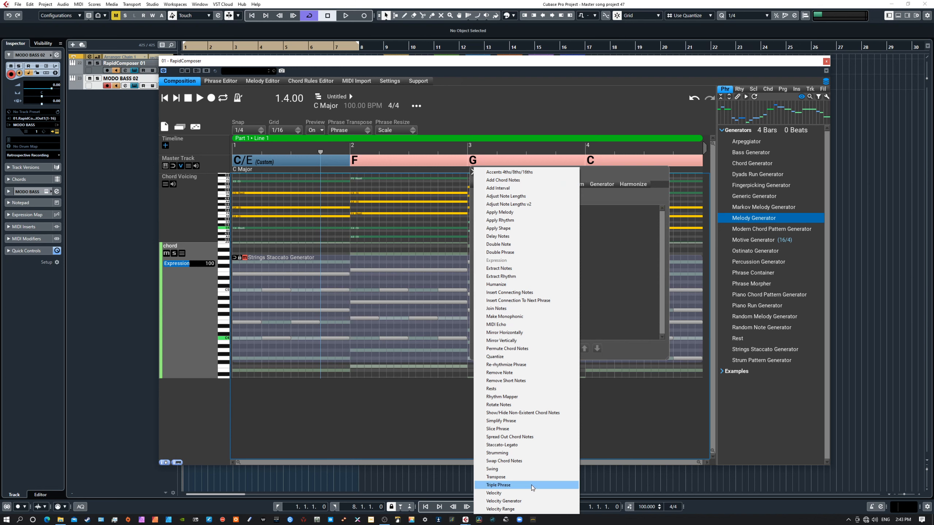
{"action": "left_click", "coordinate": [625, 351]}
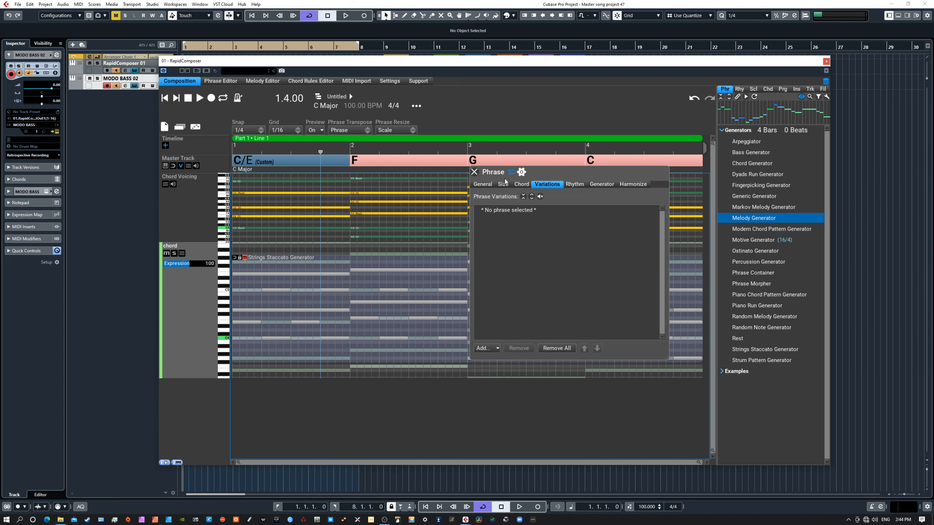
{"action": "left_click", "coordinate": [474, 172]}
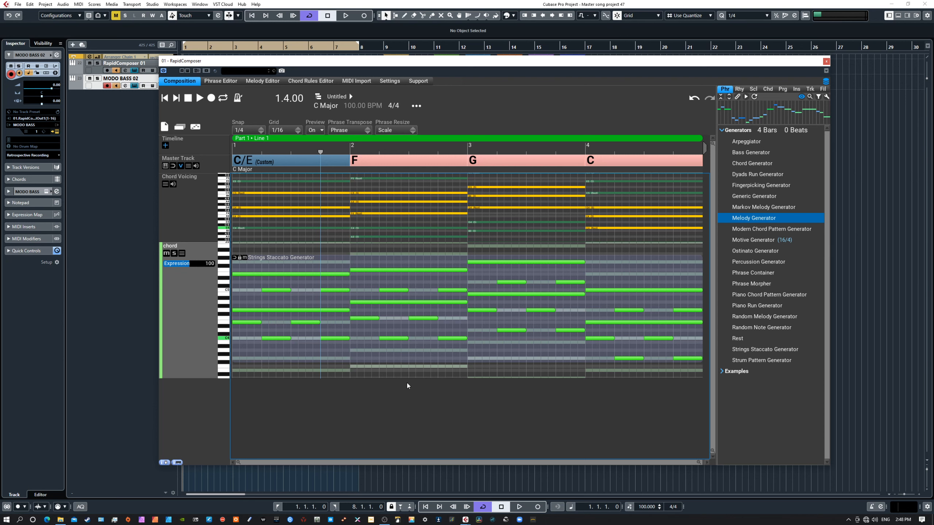
{"action": "mouse_move", "coordinate": [433, 64]}
{"action": "left_mouse_down"}
{"action": "mouse_move", "coordinate": [377, 101]}
{"action": "mouse_move", "coordinate": [476, 135]}
{"action": "mouse_move", "coordinate": [468, 87]}
{"action": "mouse_move", "coordinate": [448, 60]}
{"action": "mouse_move", "coordinate": [420, 60]}
{"action": "left_mouse_up"}
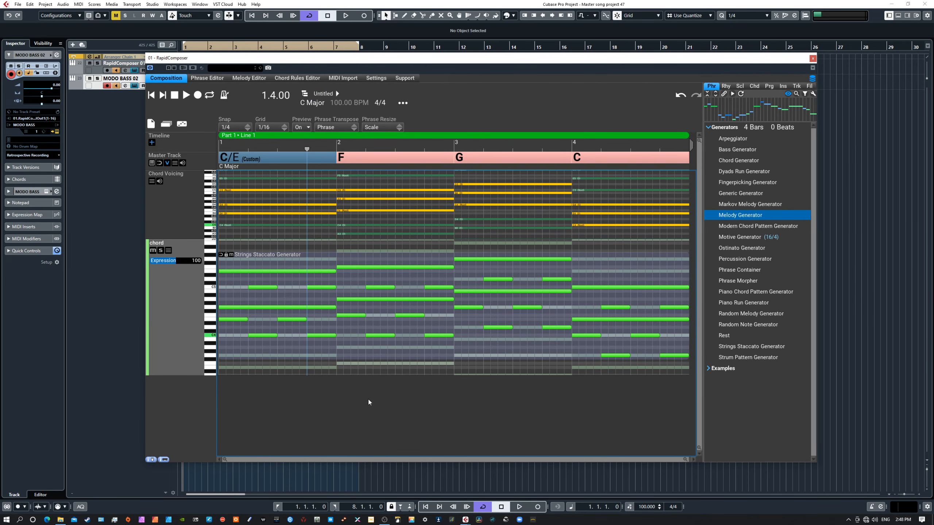